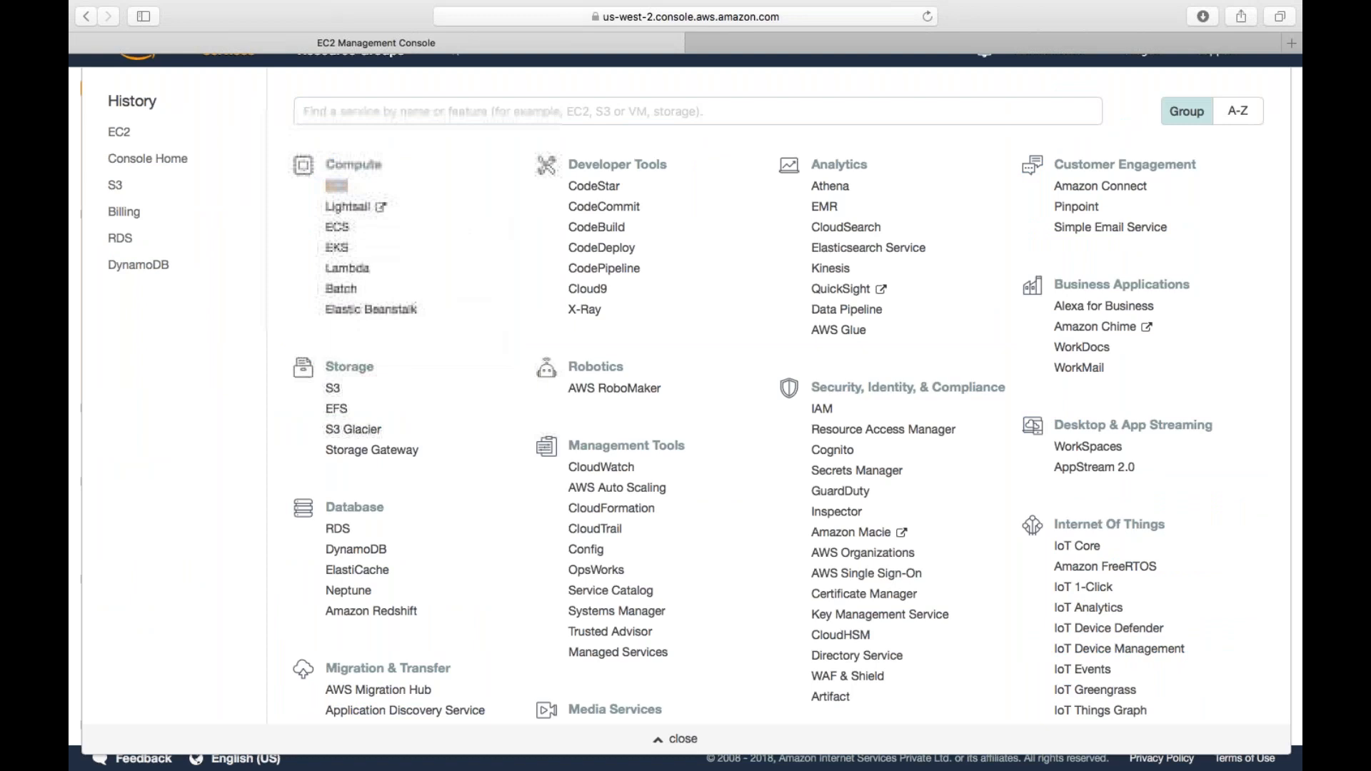
Start an EC2 instance launch using the Microsoft Windows Server 2008 R2 Base AMI.
left_click(904, 43)
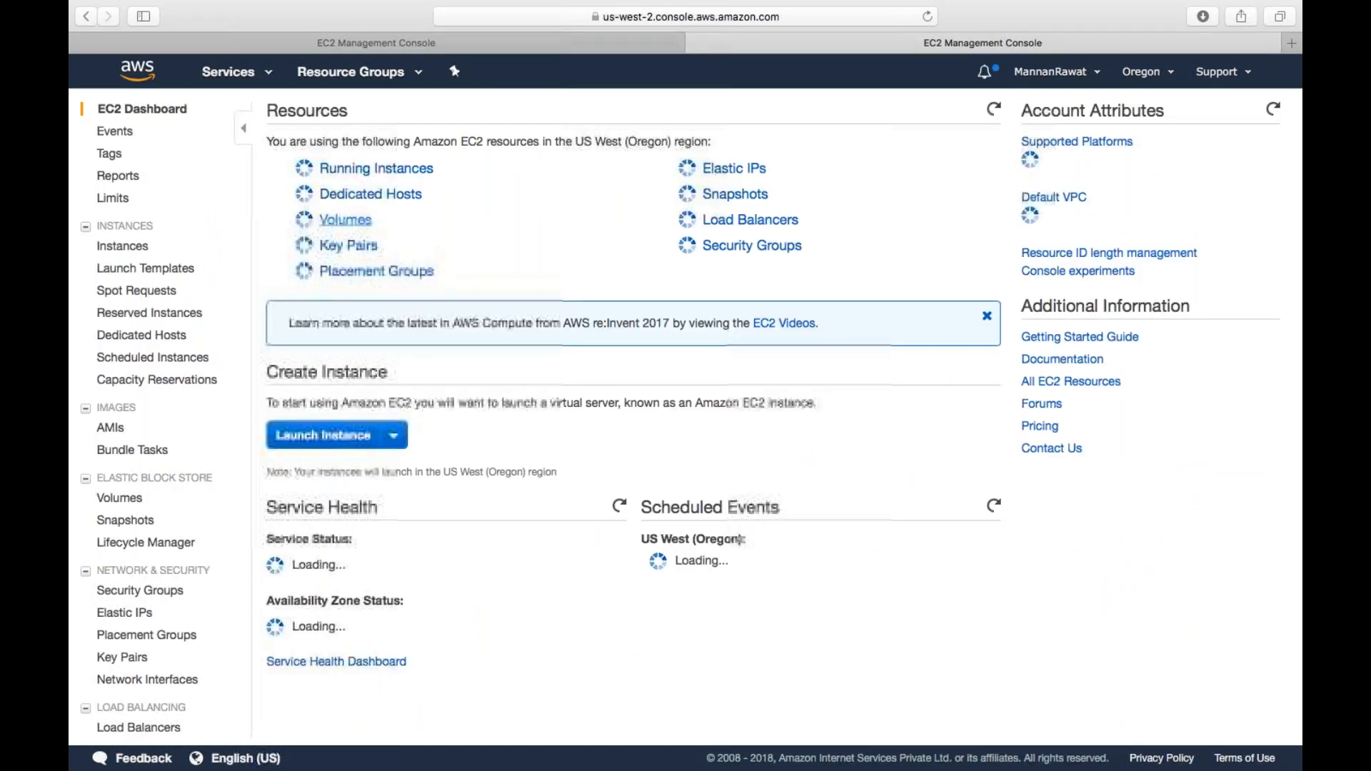
left_click(325, 423)
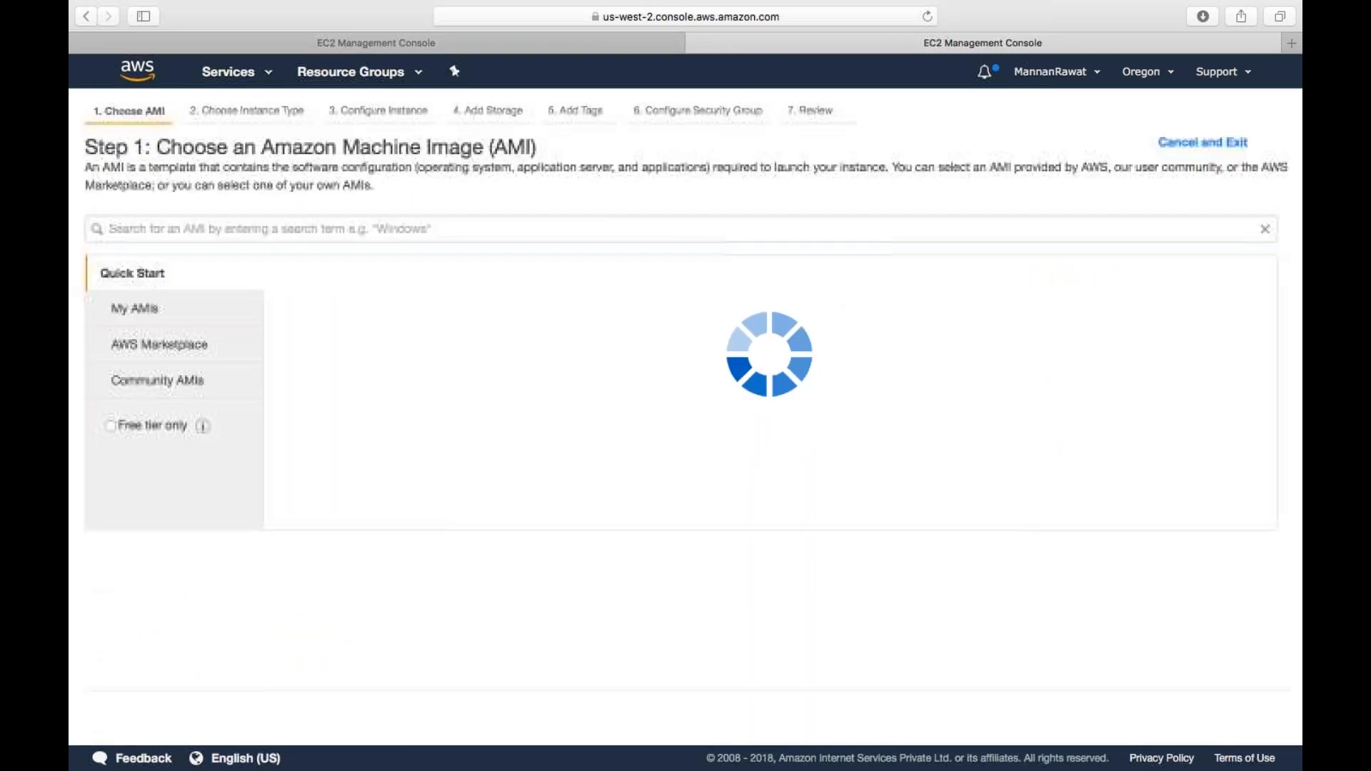
scroll(329, 537, "down", 15)
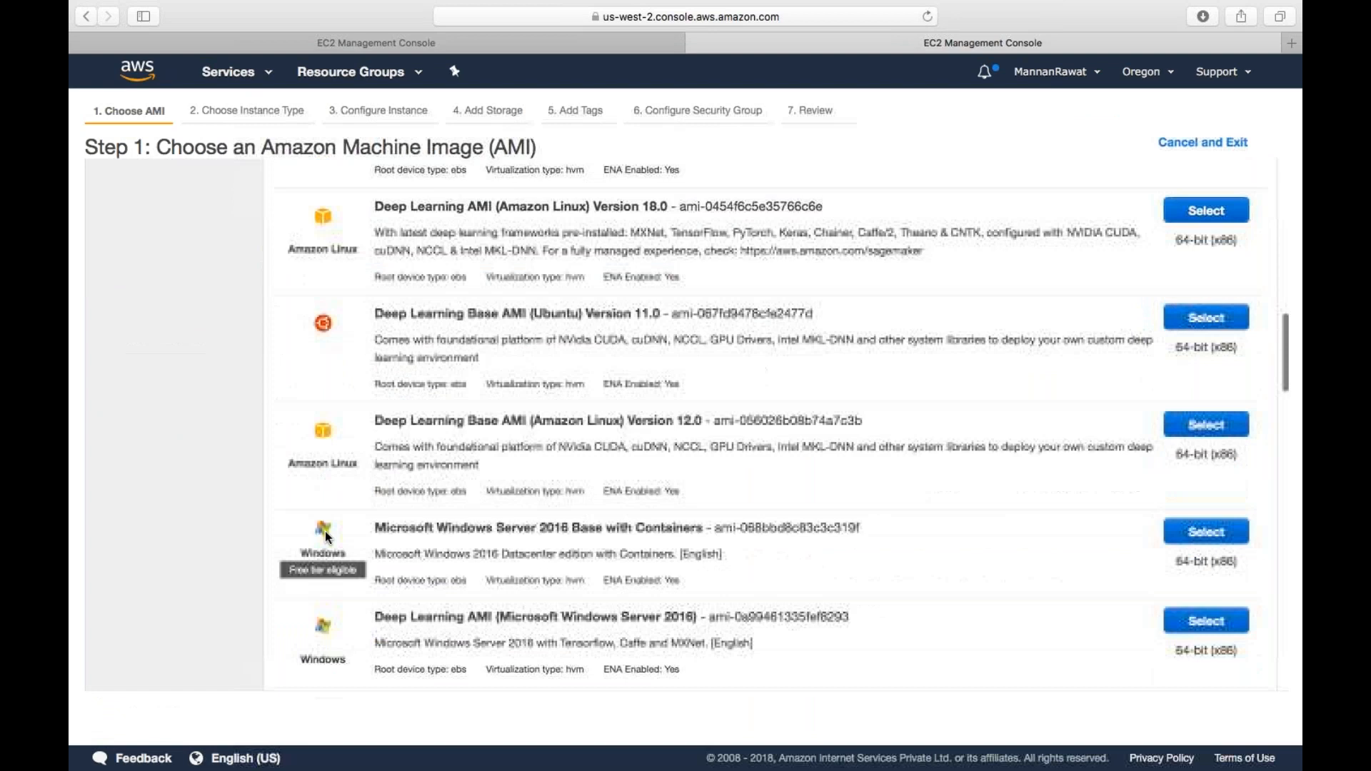
scroll(328, 537, "down", 1)
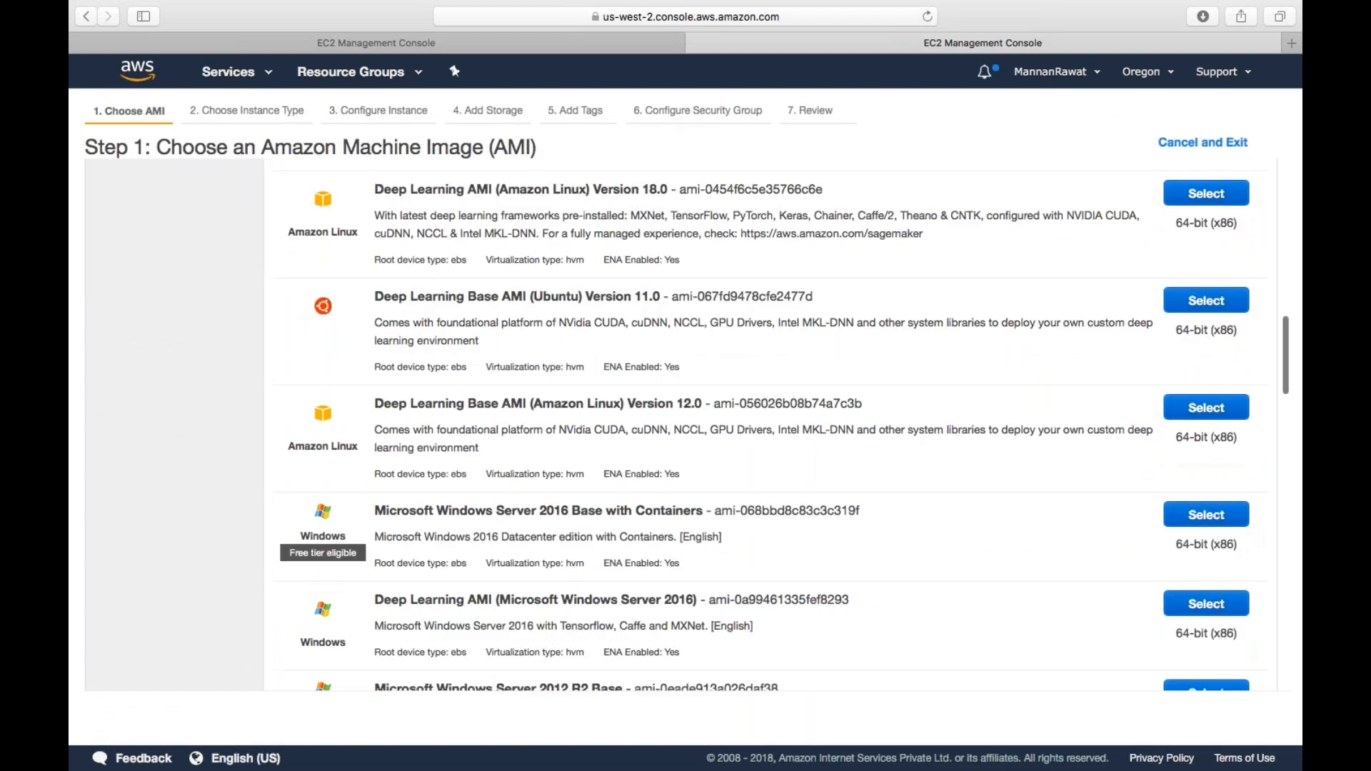
scroll(557, 567, "down", 6)
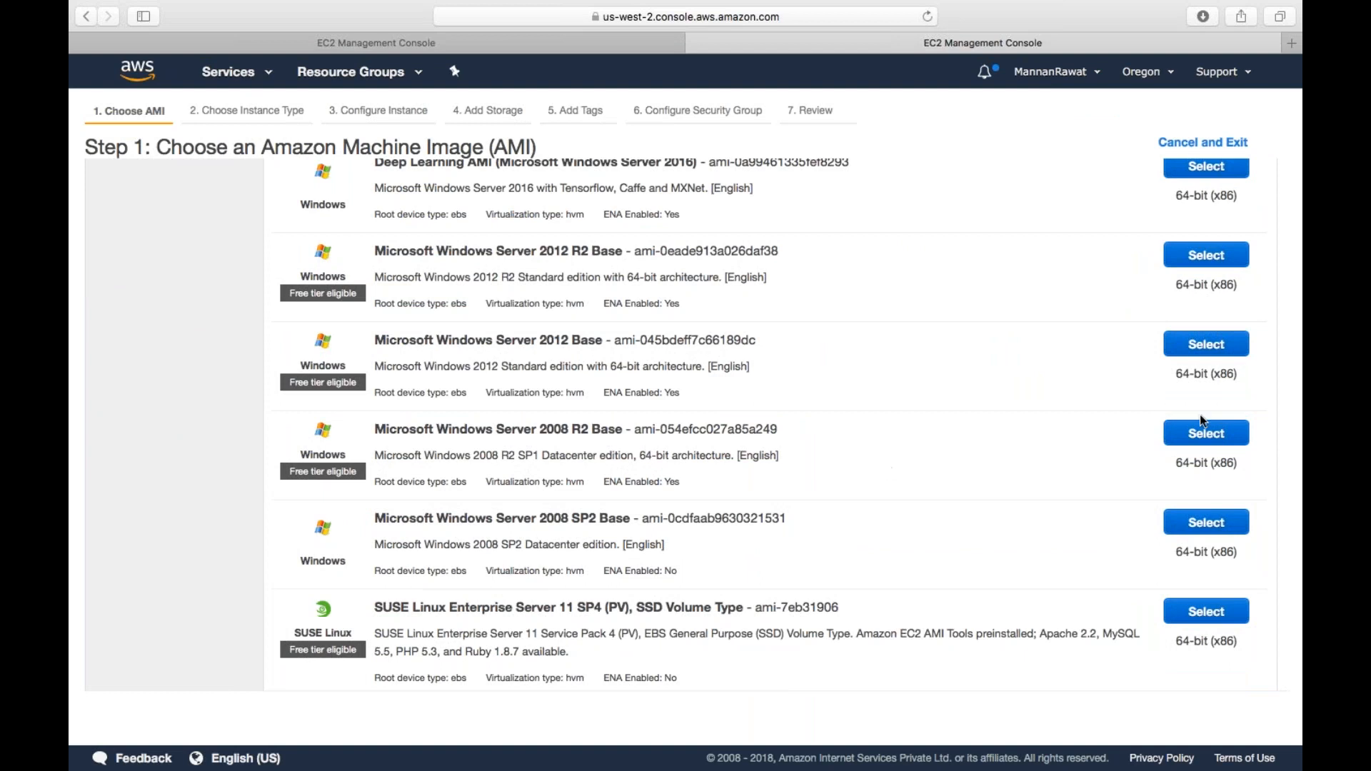
left_click(1207, 437)
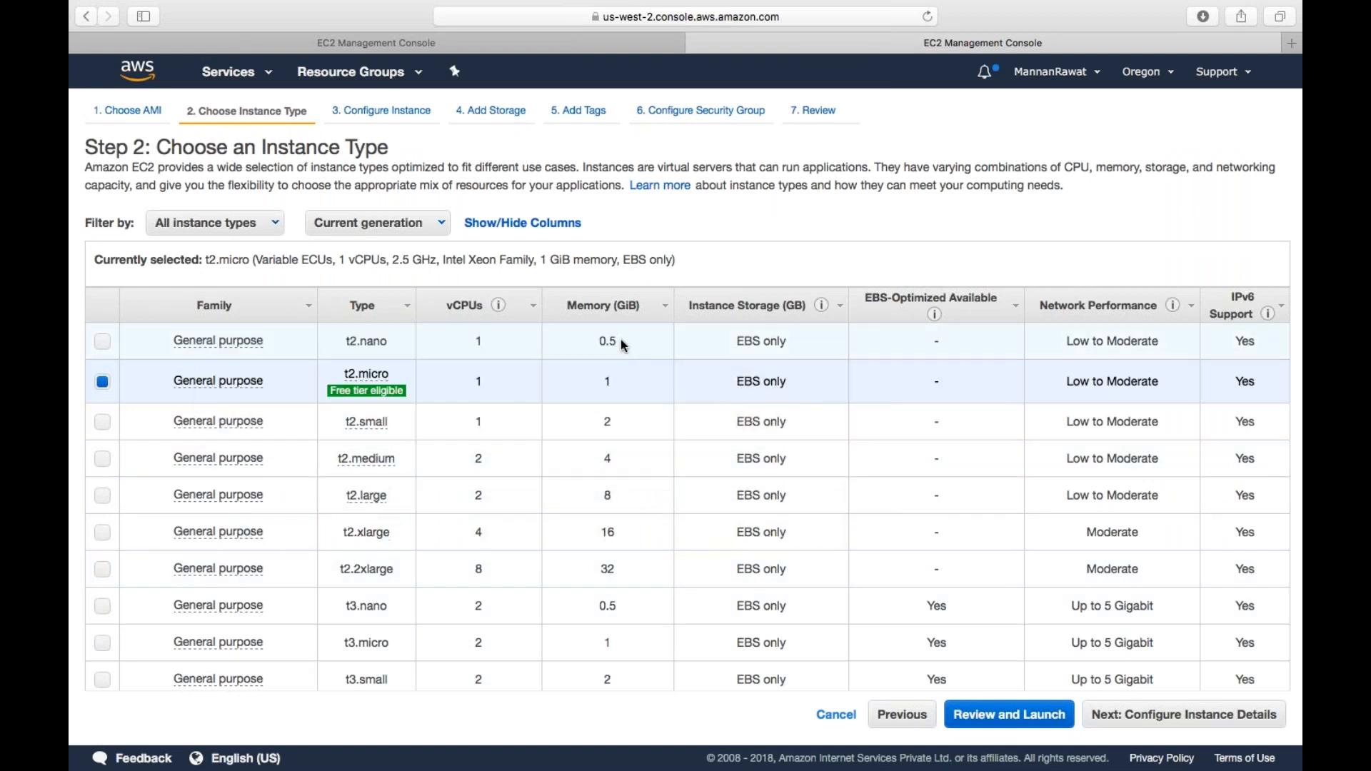
Keep the t2.micro instance type and set the number of instances to 2.
left_click(1214, 720)
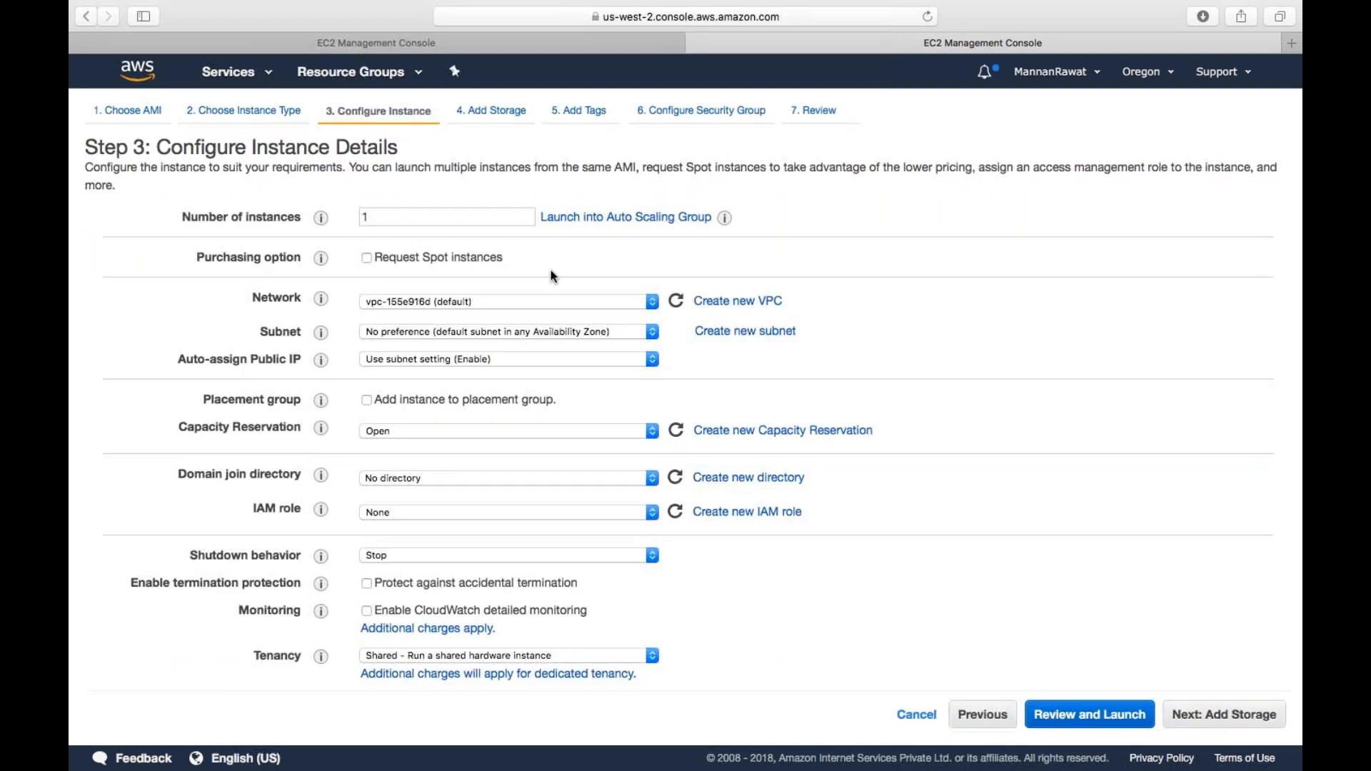
left_click(382, 221)
key("BackSpace")
type("2")
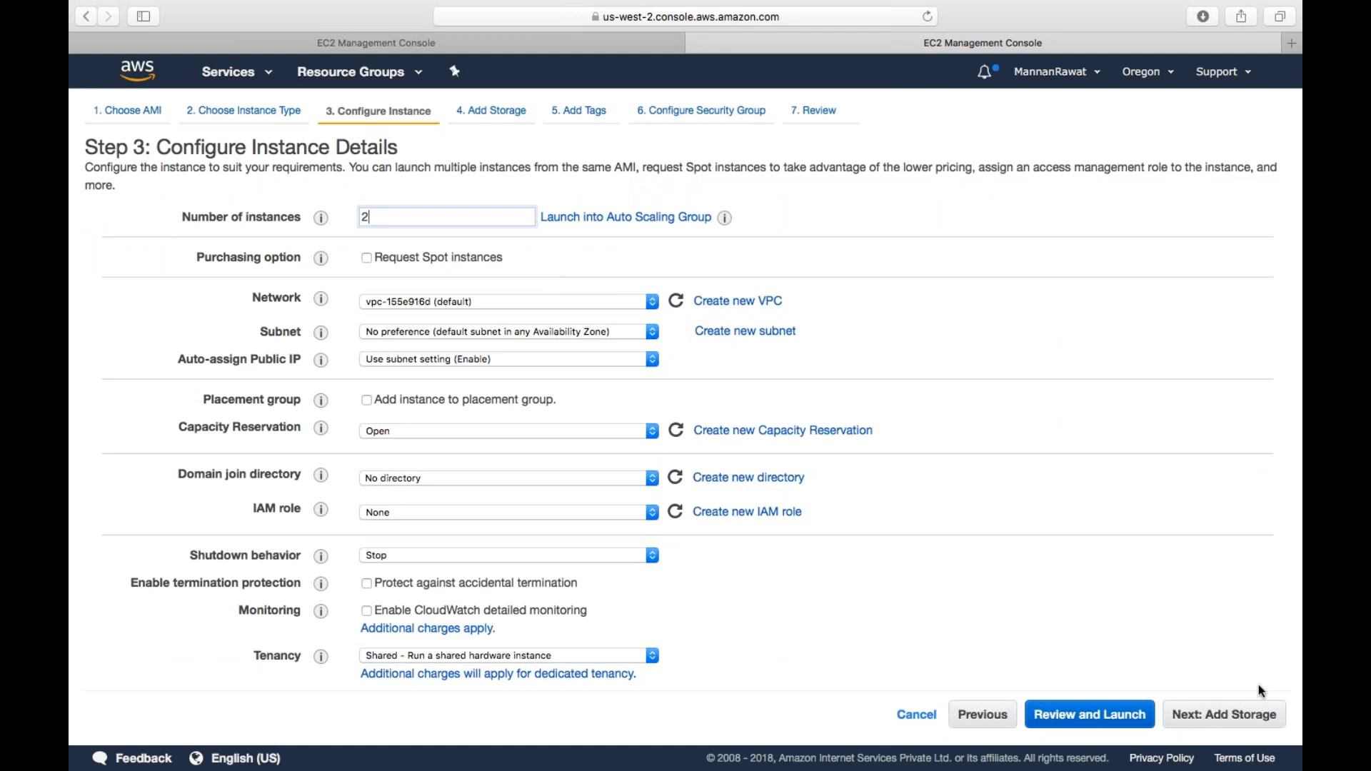
Continue past storage and tags with the defaults, and add an HTTP rule to the new security group.
left_click(1231, 715)
left_click(1231, 726)
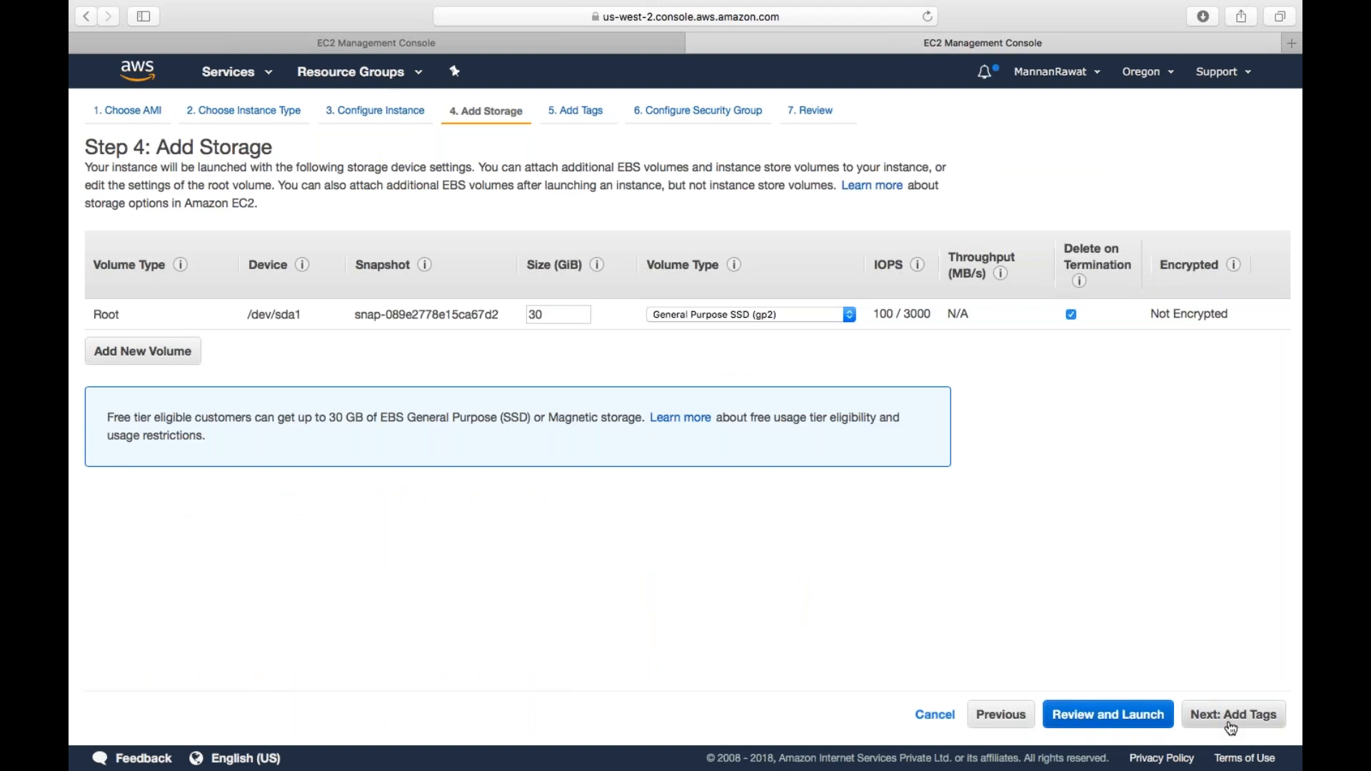
left_click(1230, 715)
left_click(1231, 727)
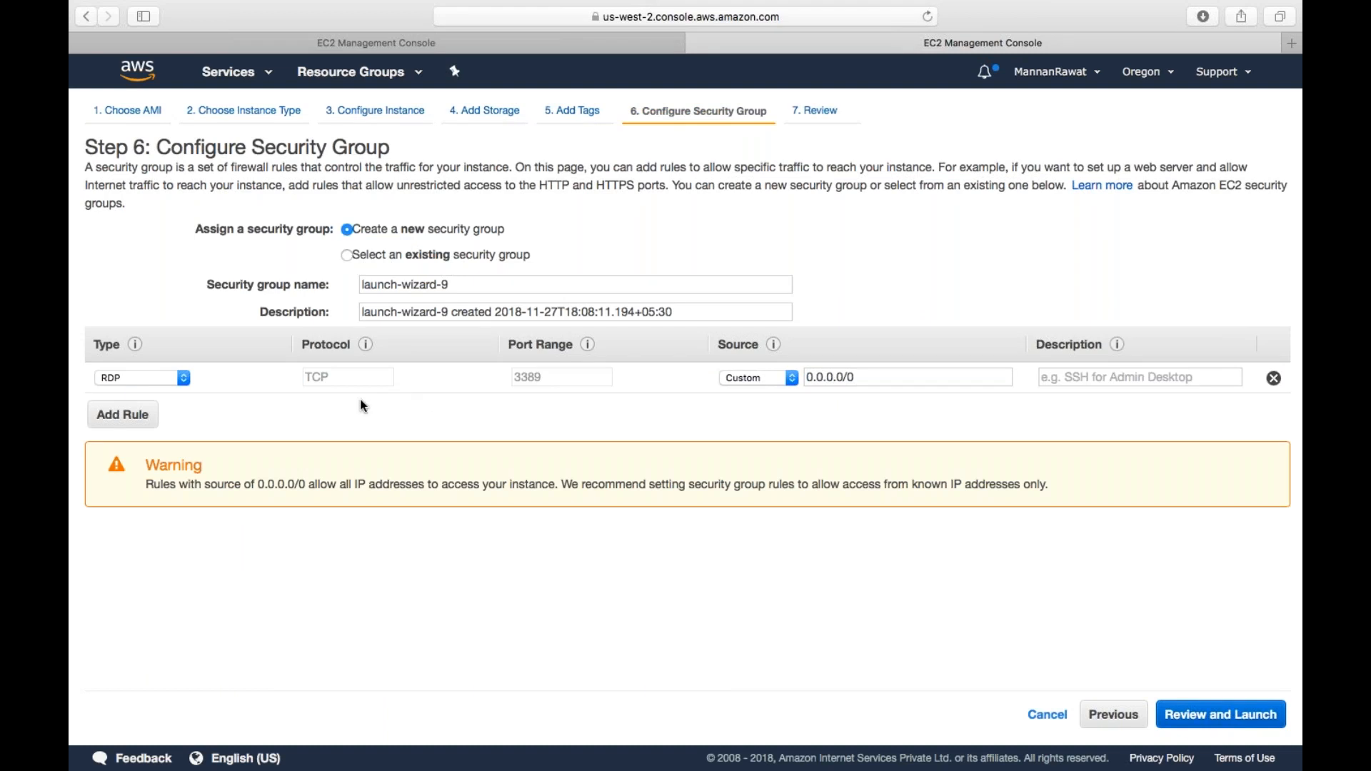
left_click(122, 419)
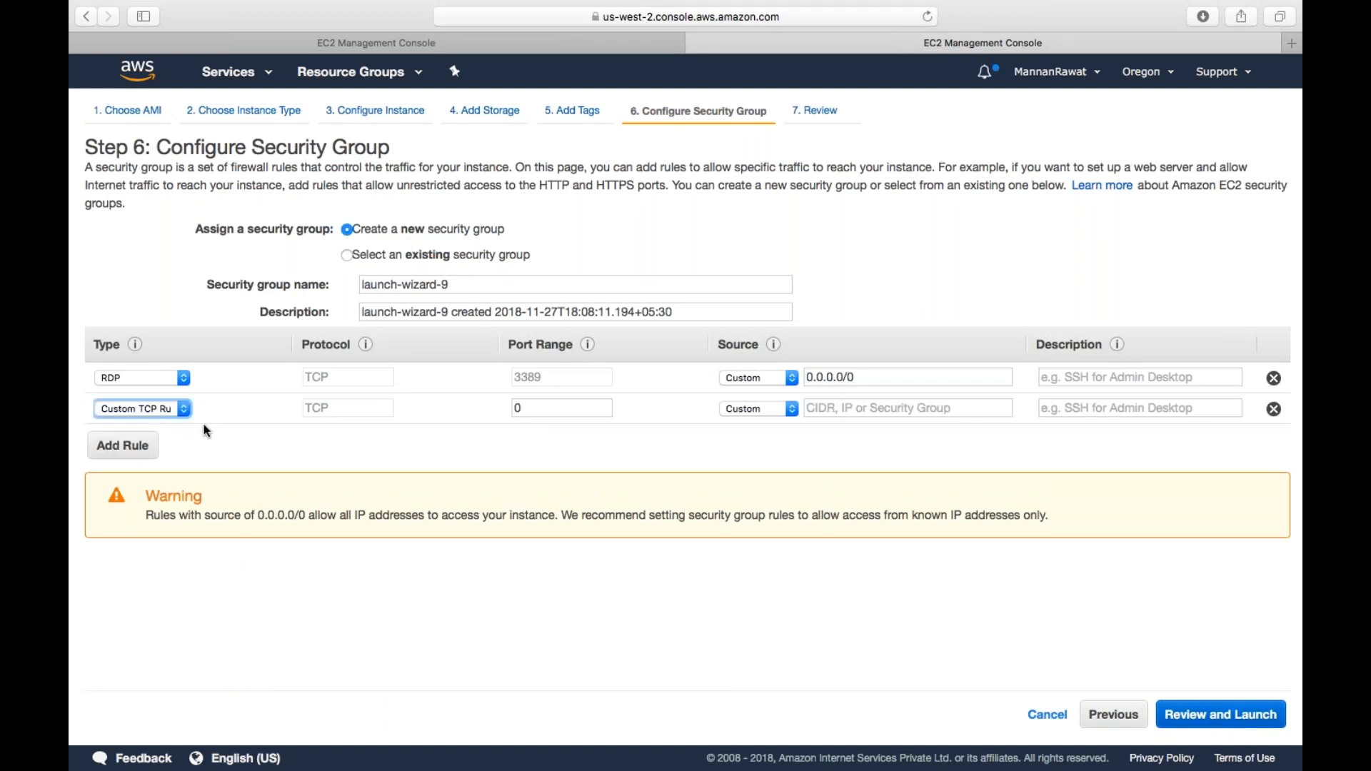
left_click(185, 409)
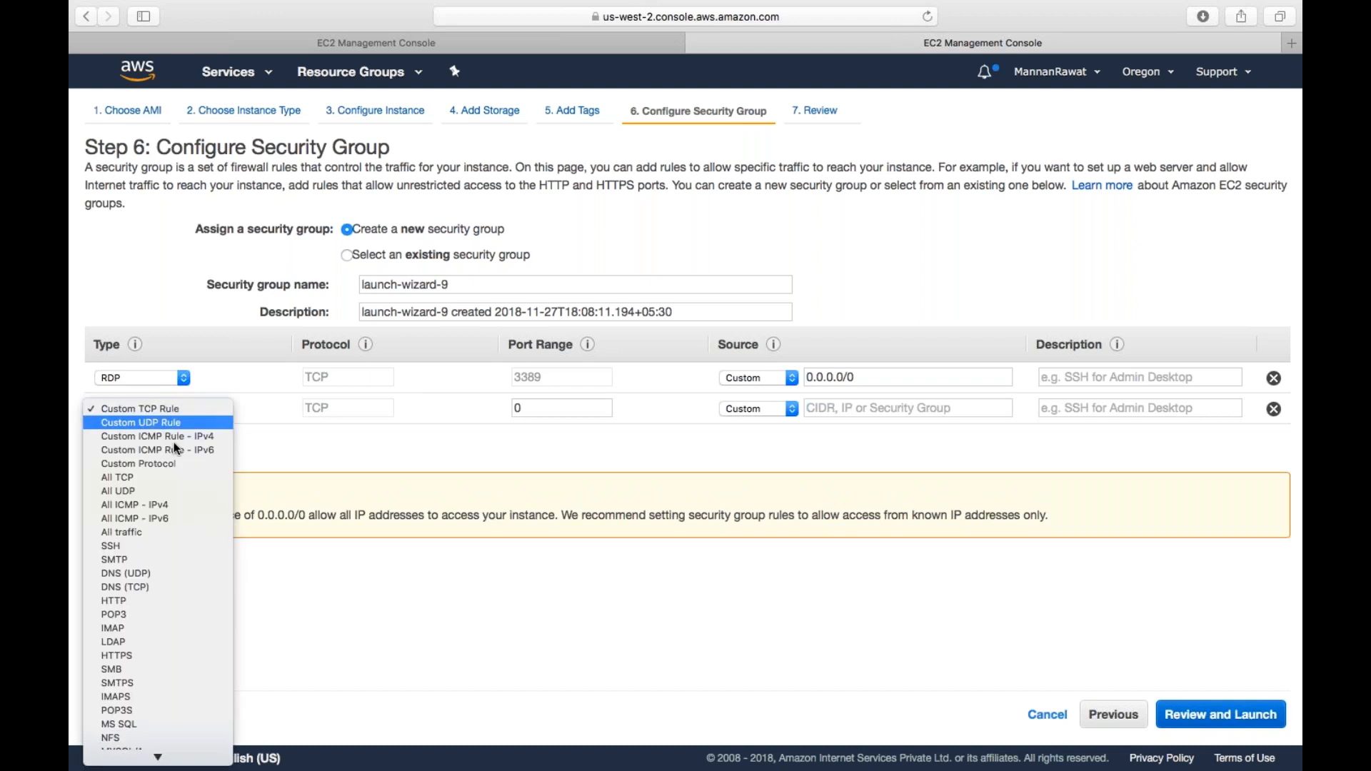
left_click(118, 603)
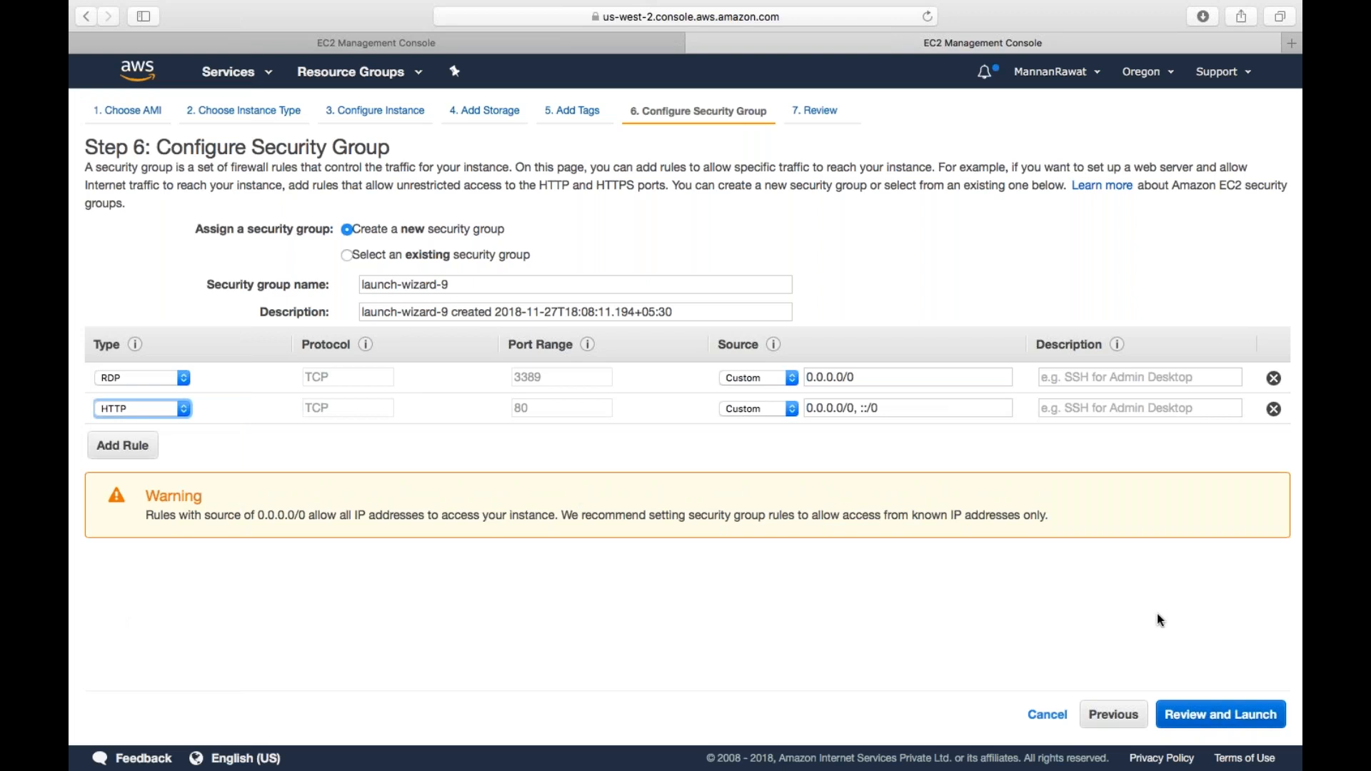
Review the launch settings and choose to create a new key pair, then dismiss the key pair dialog without launching.
left_click(1216, 724)
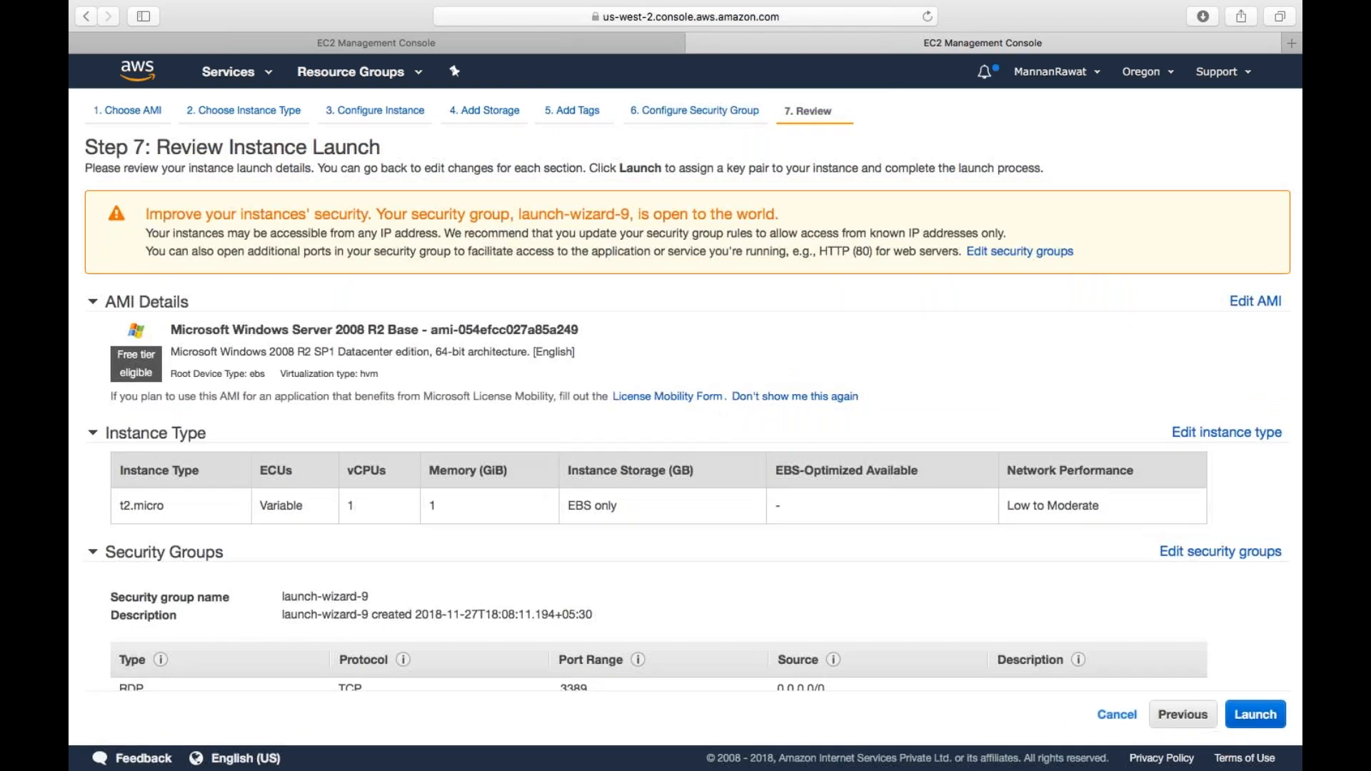
scroll(1215, 723, "down", 3)
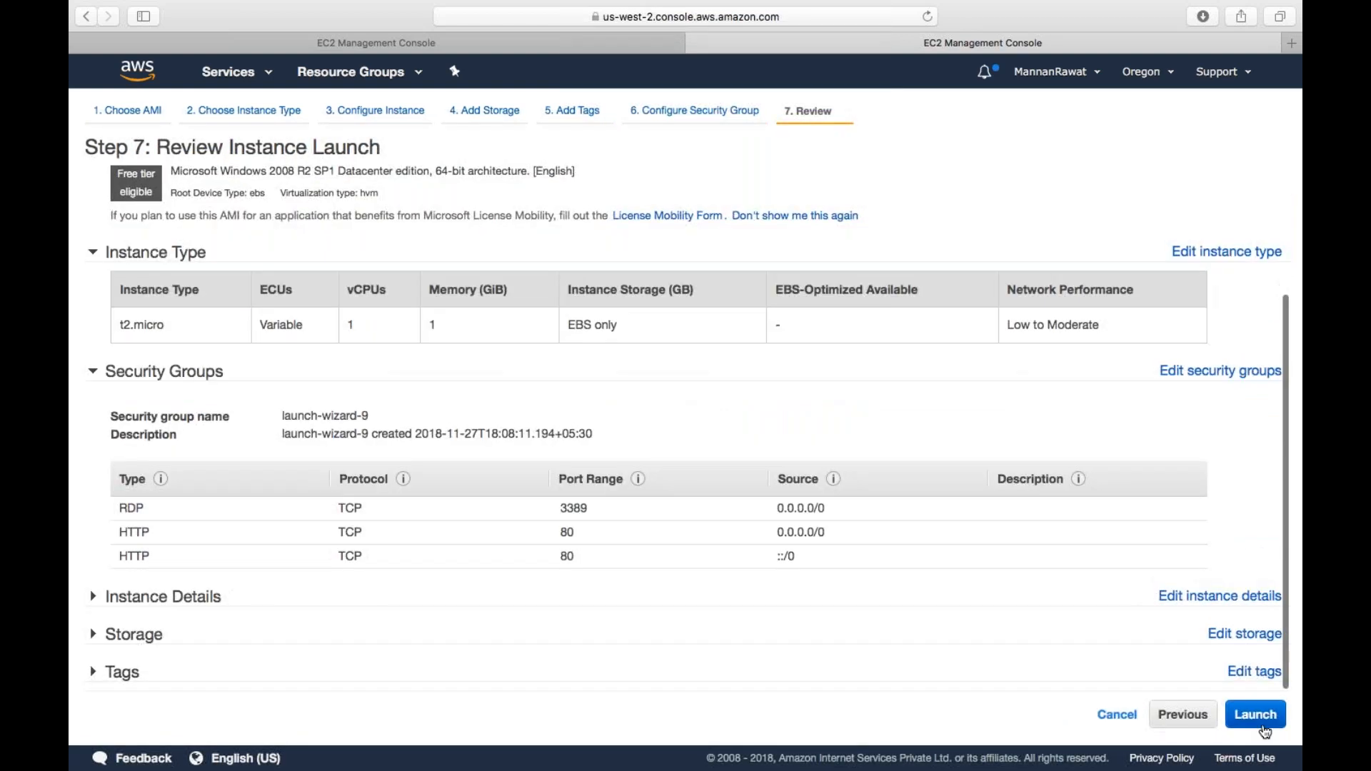
left_click(1261, 725)
left_click(542, 436)
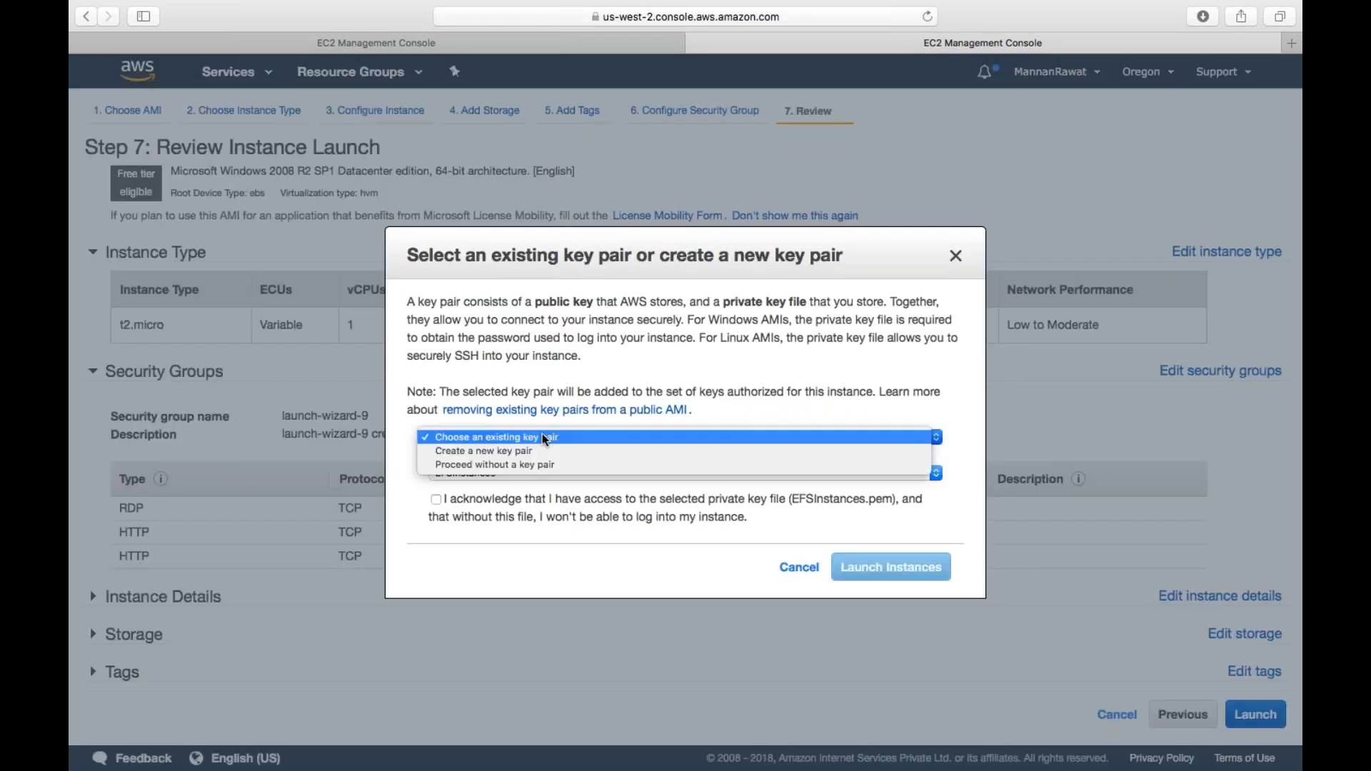
left_click(505, 450)
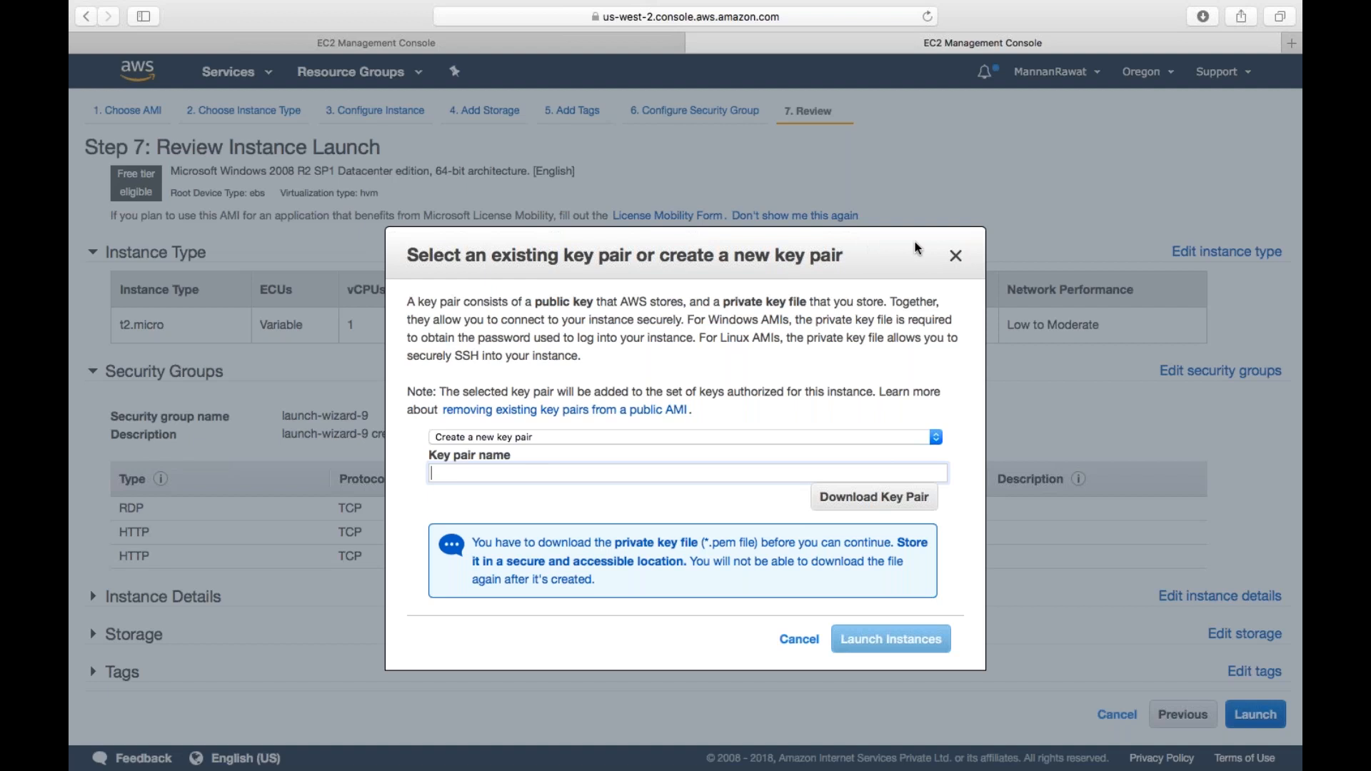
left_click(956, 256)
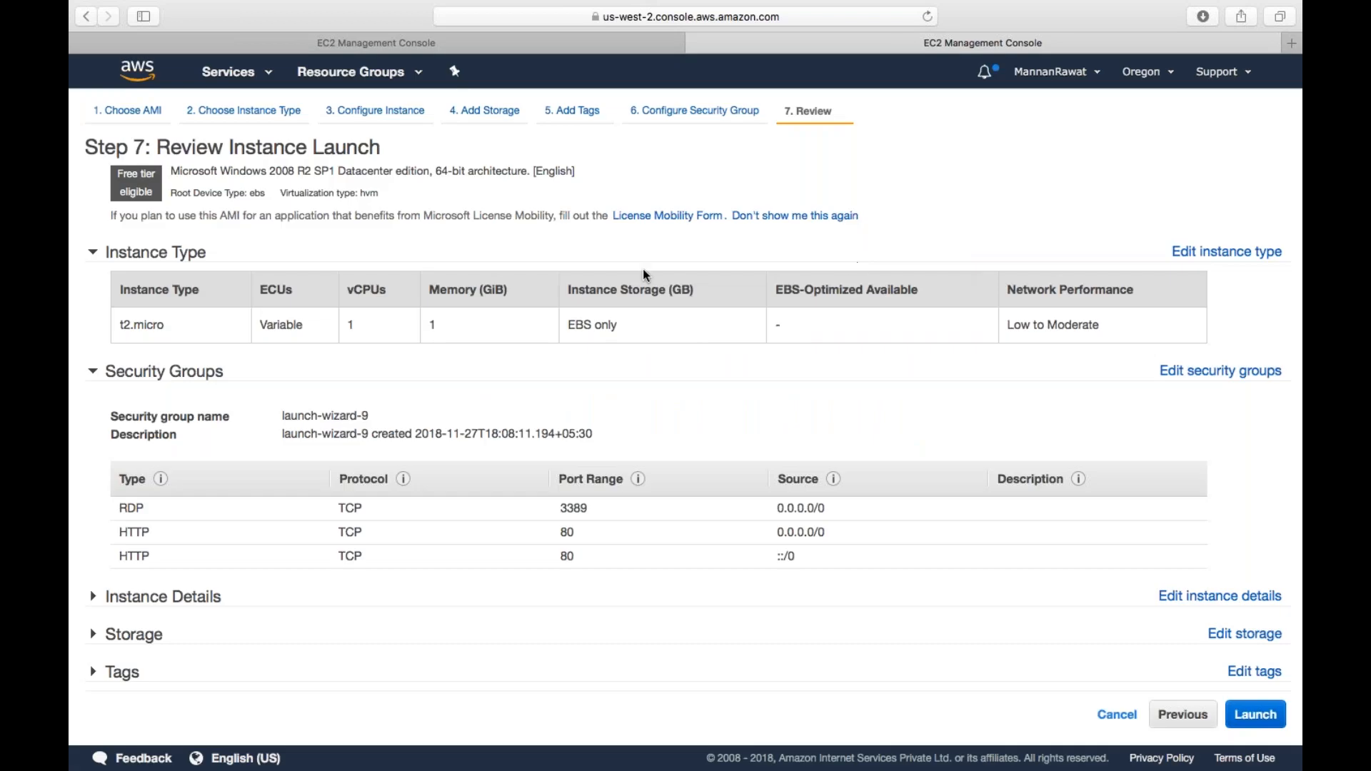
Leave the launch wizard and select the Web-server-1 instance in the EC2 instances list.
left_click(225, 86)
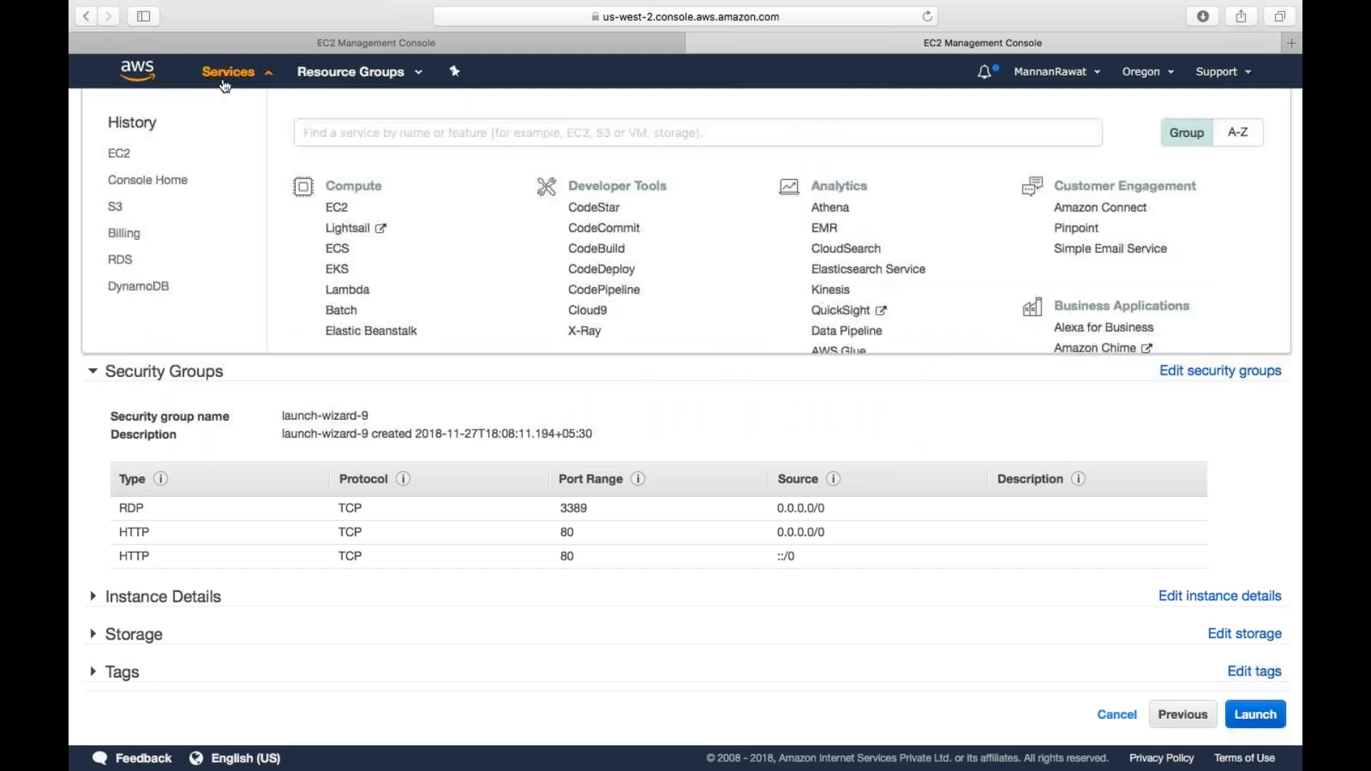
left_click(336, 207)
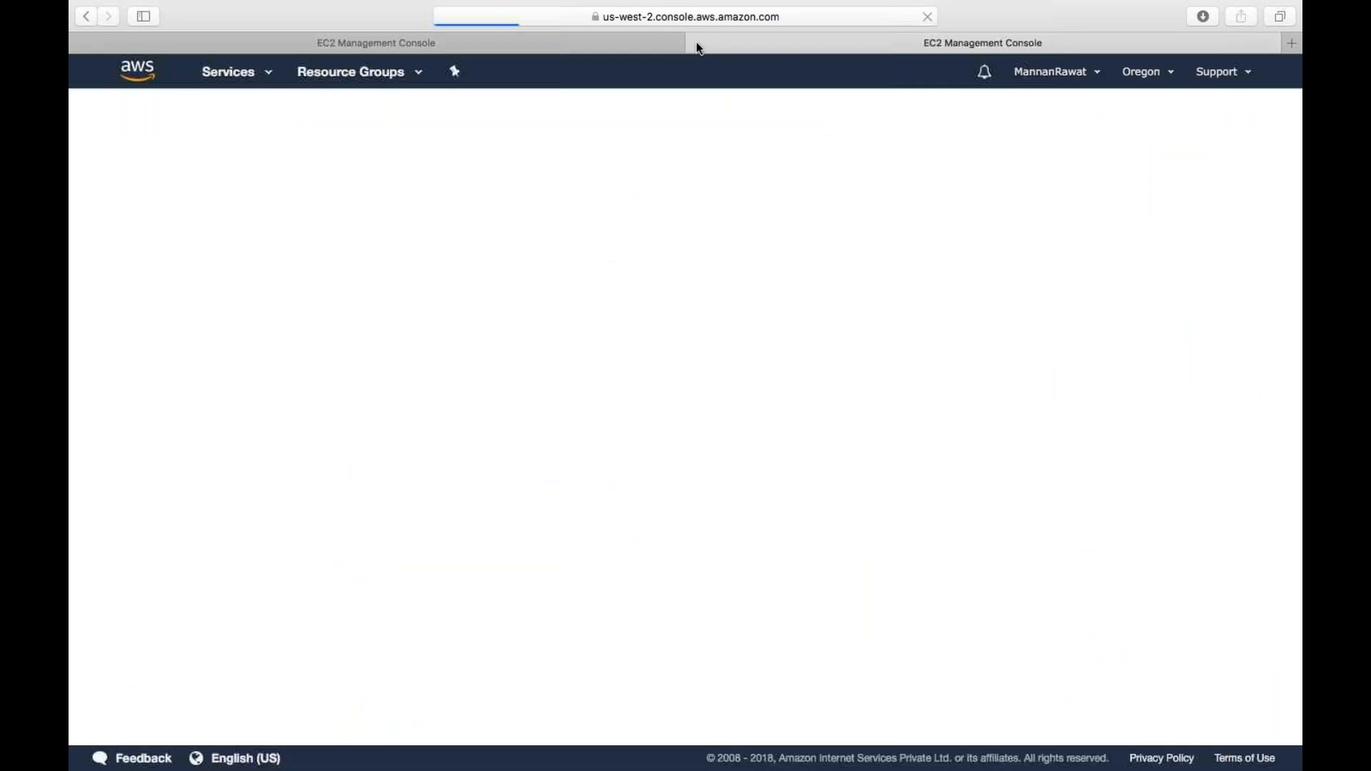
left_click(696, 45)
left_click(340, 187)
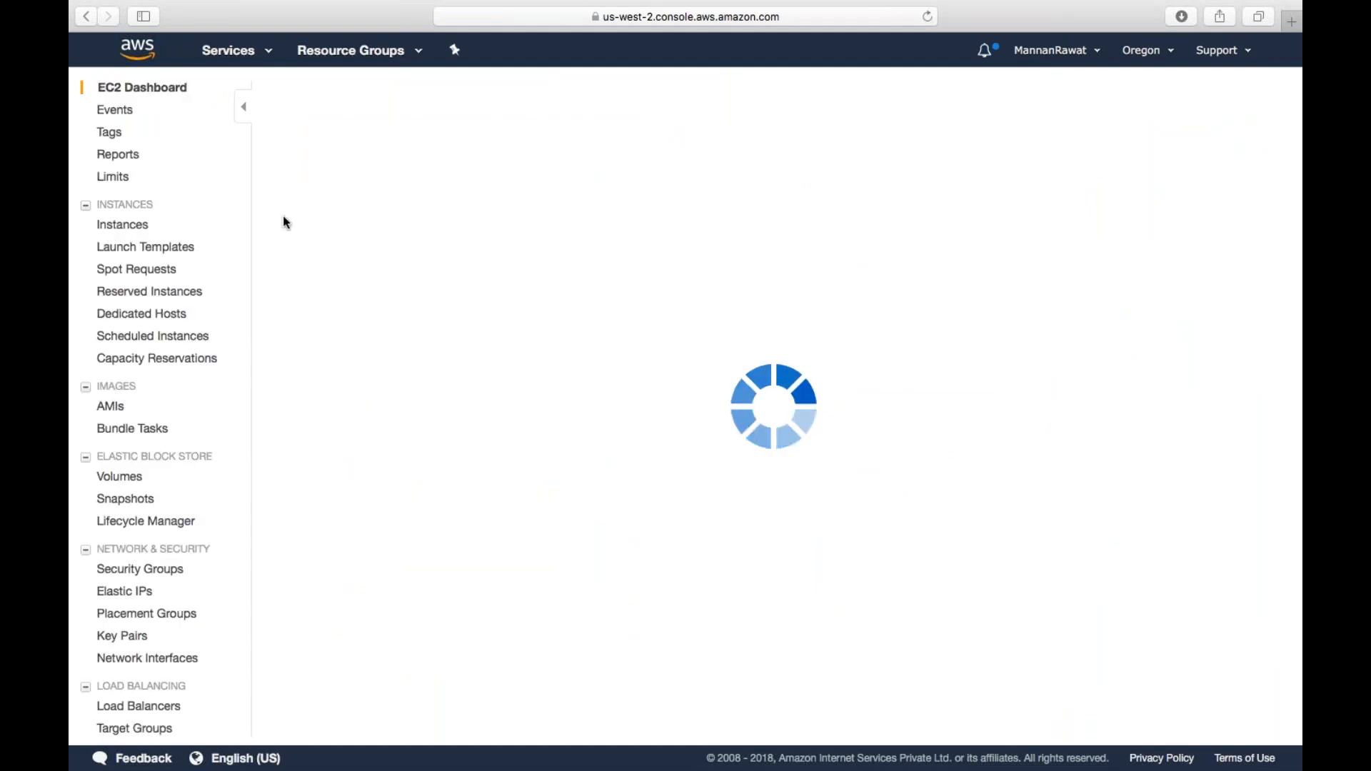
left_click(125, 224)
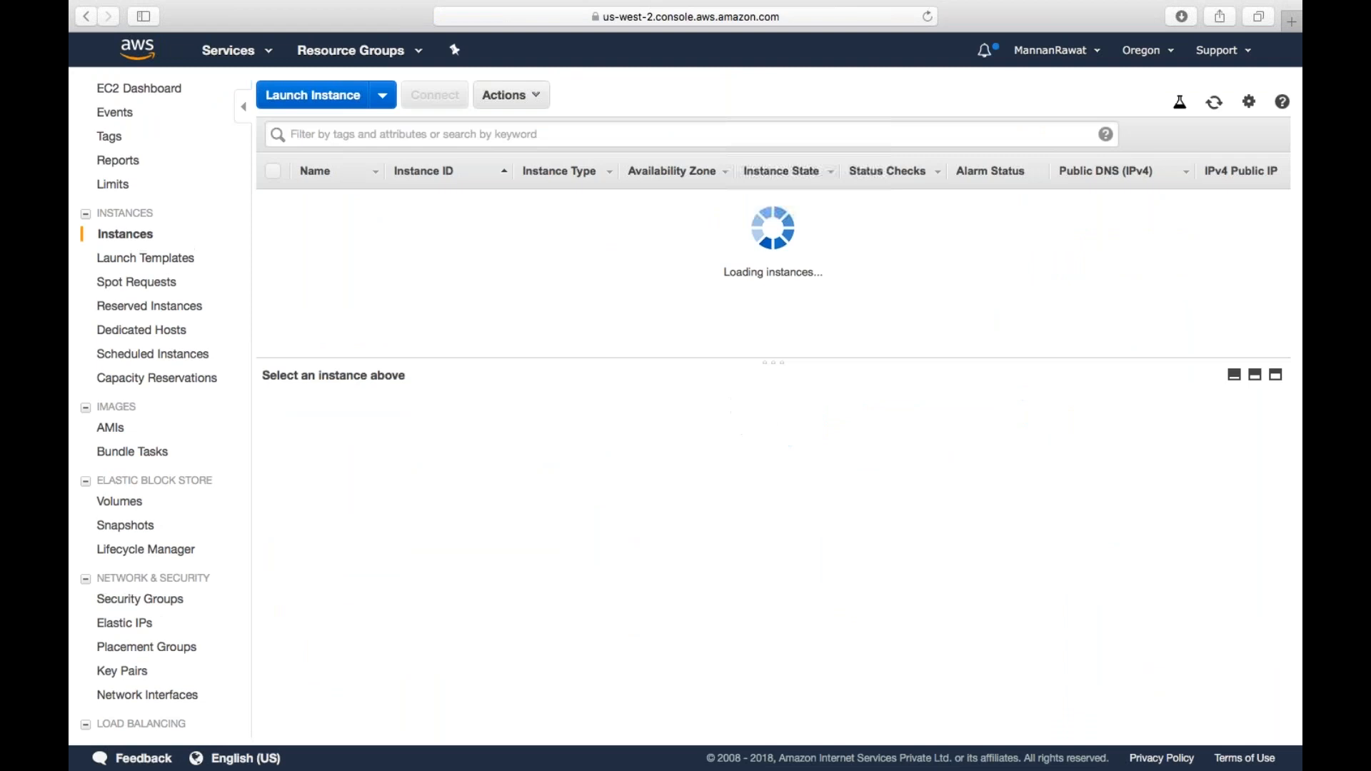
left_click(278, 204)
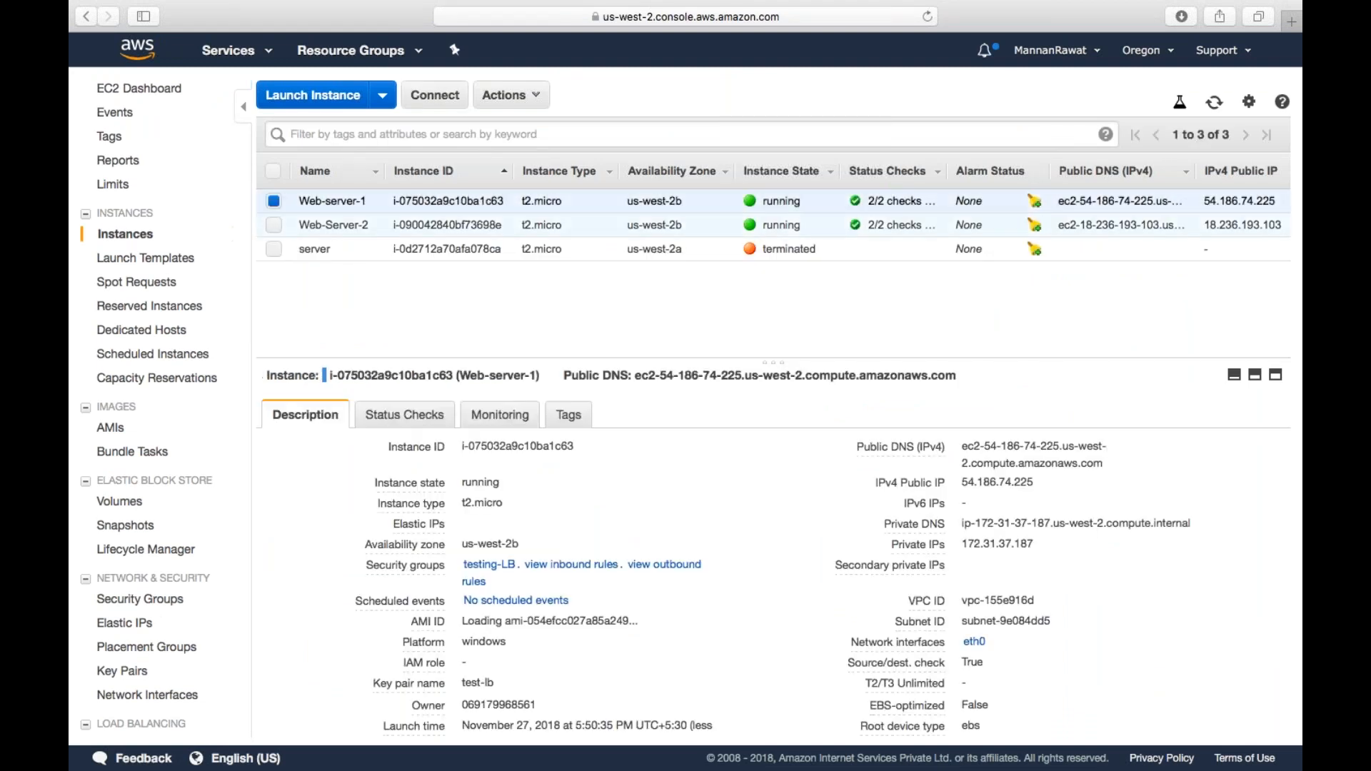
Decrypt the Windows administrator password of Web-server-1 using the key pair file test-lb.pem.txt from Downloads.
left_click(431, 103)
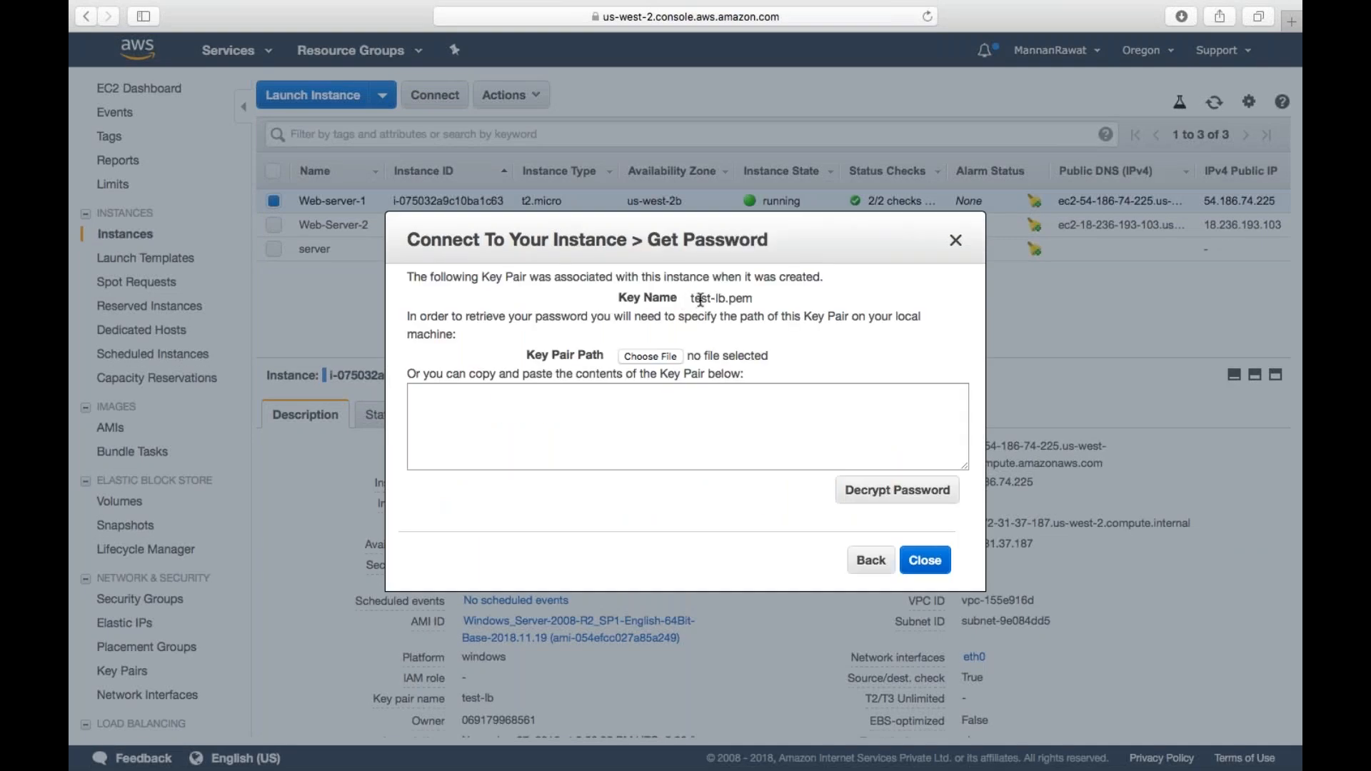
left_click(651, 356)
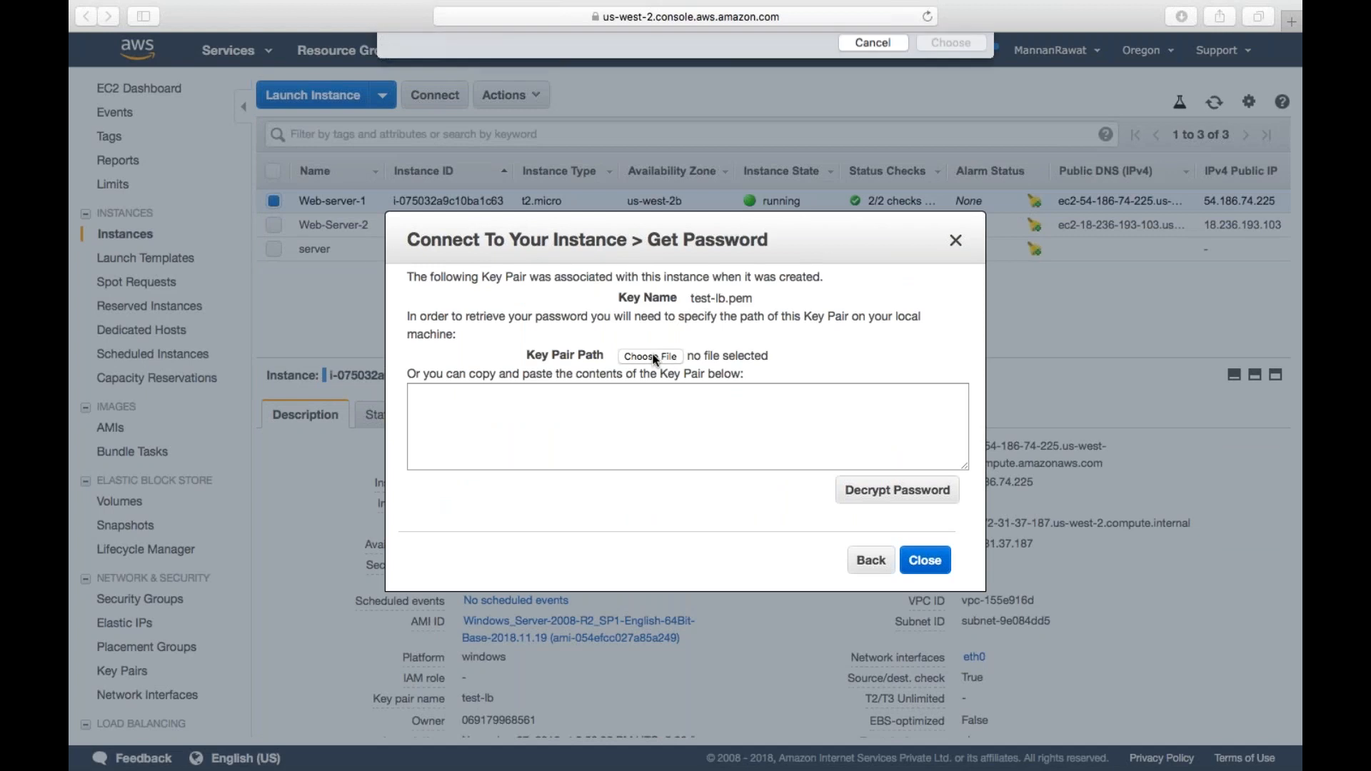
scroll(600, 300, "down", 15)
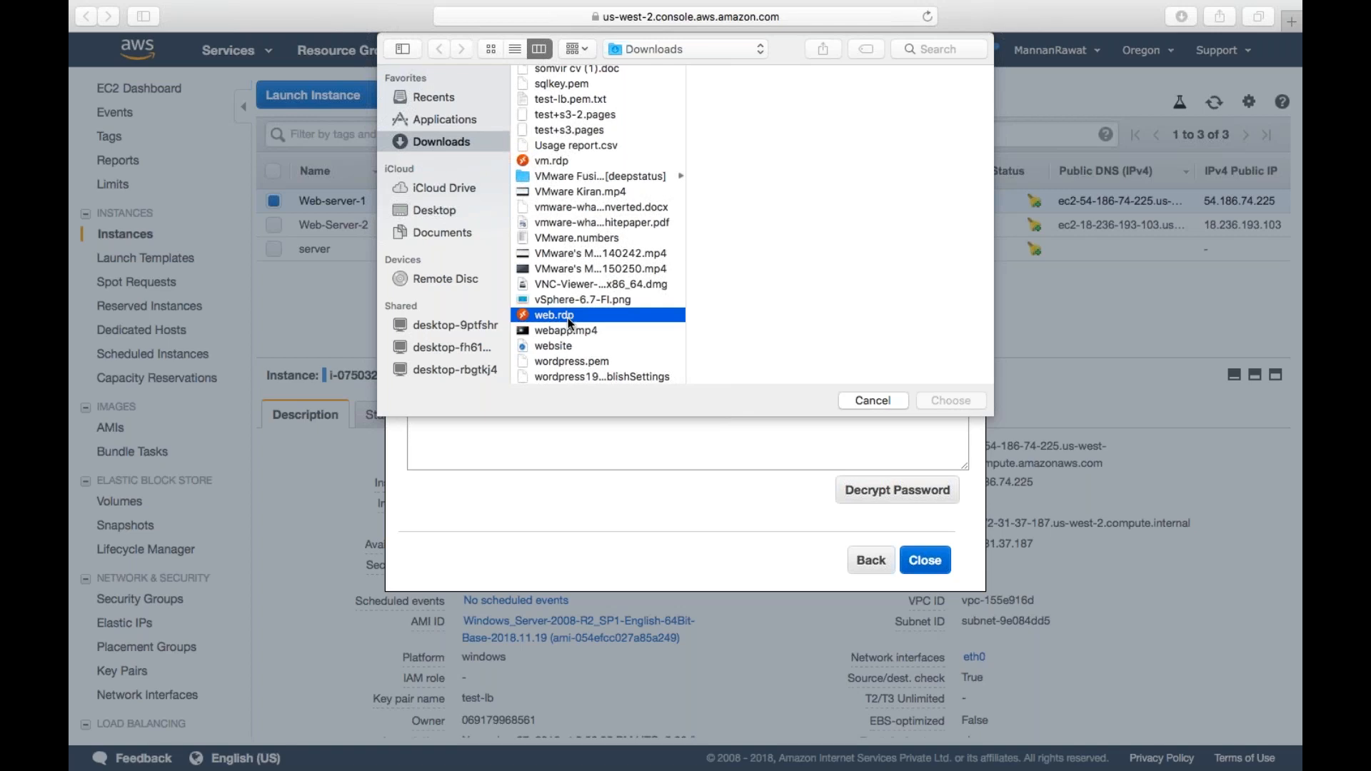
left_click(568, 318)
key("t")
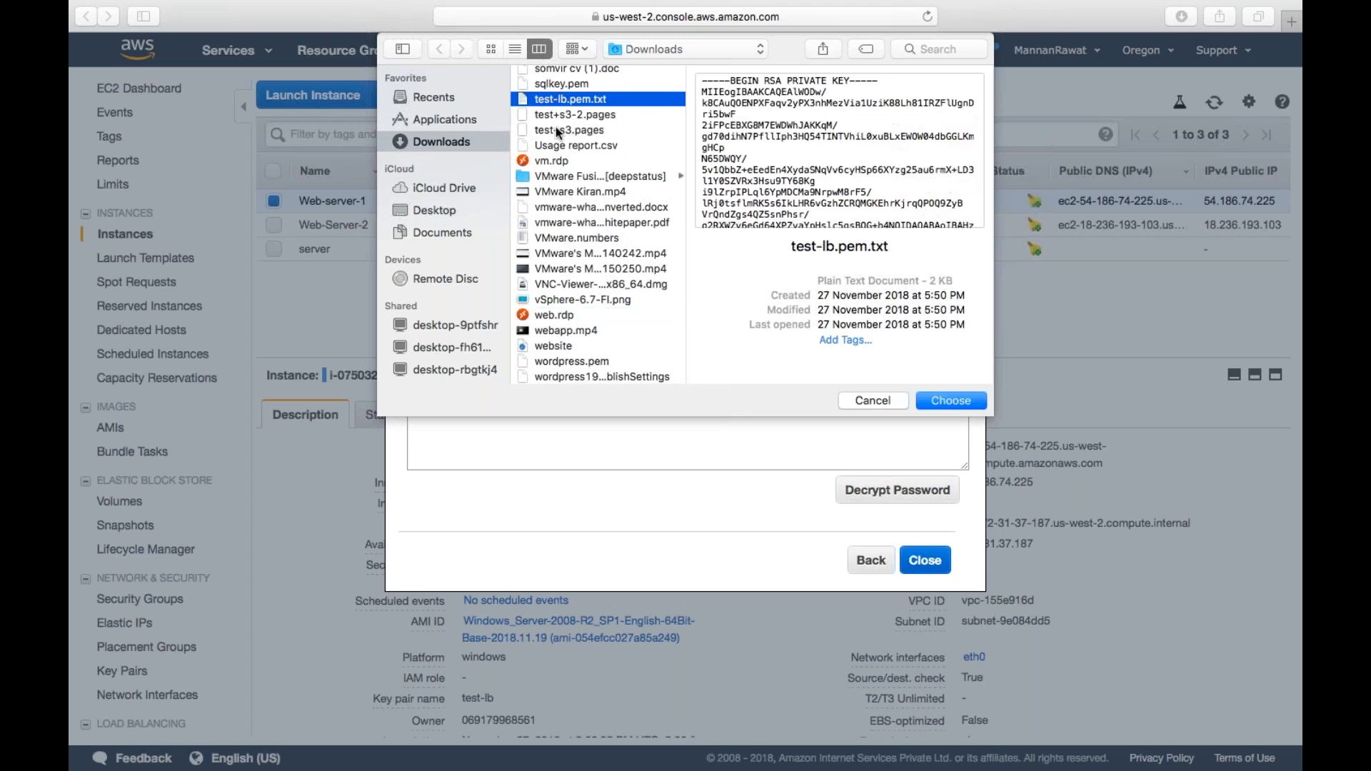
left_click(952, 402)
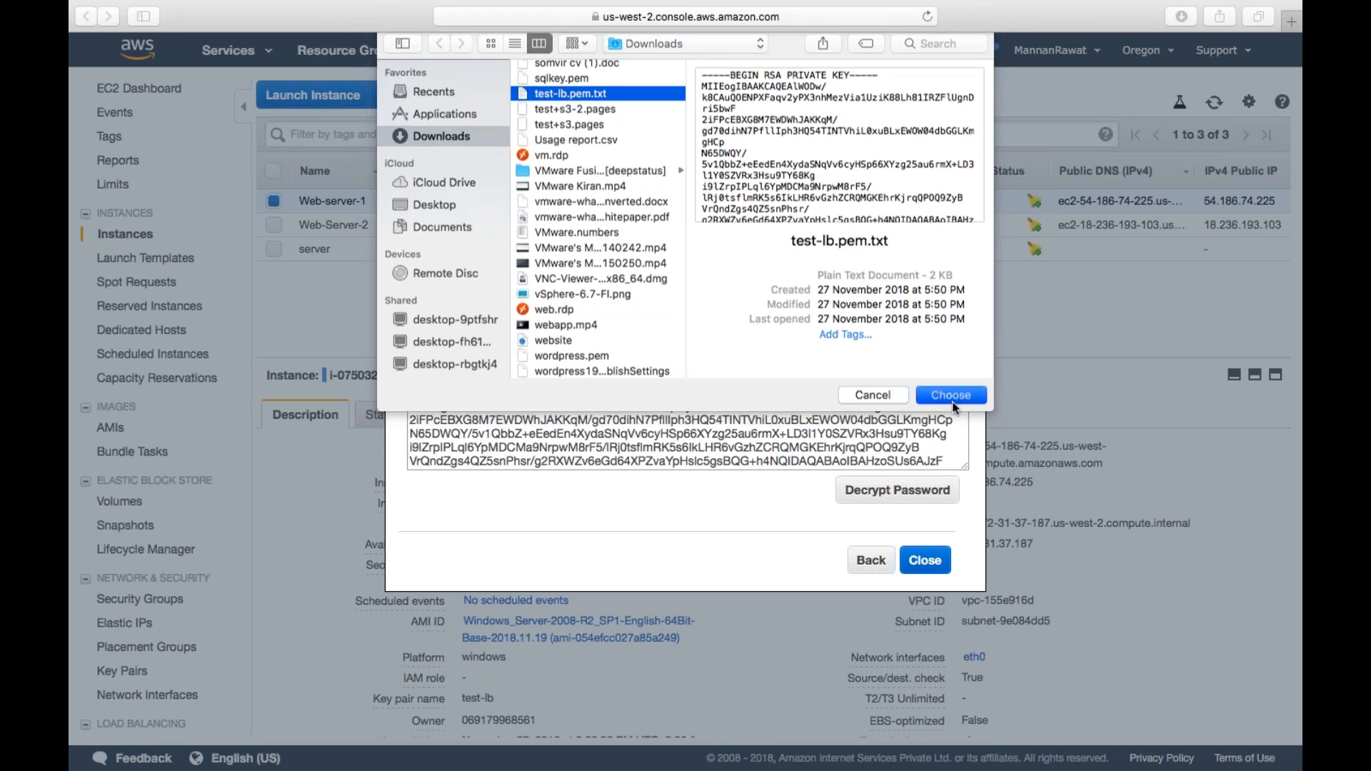
left_click(897, 491)
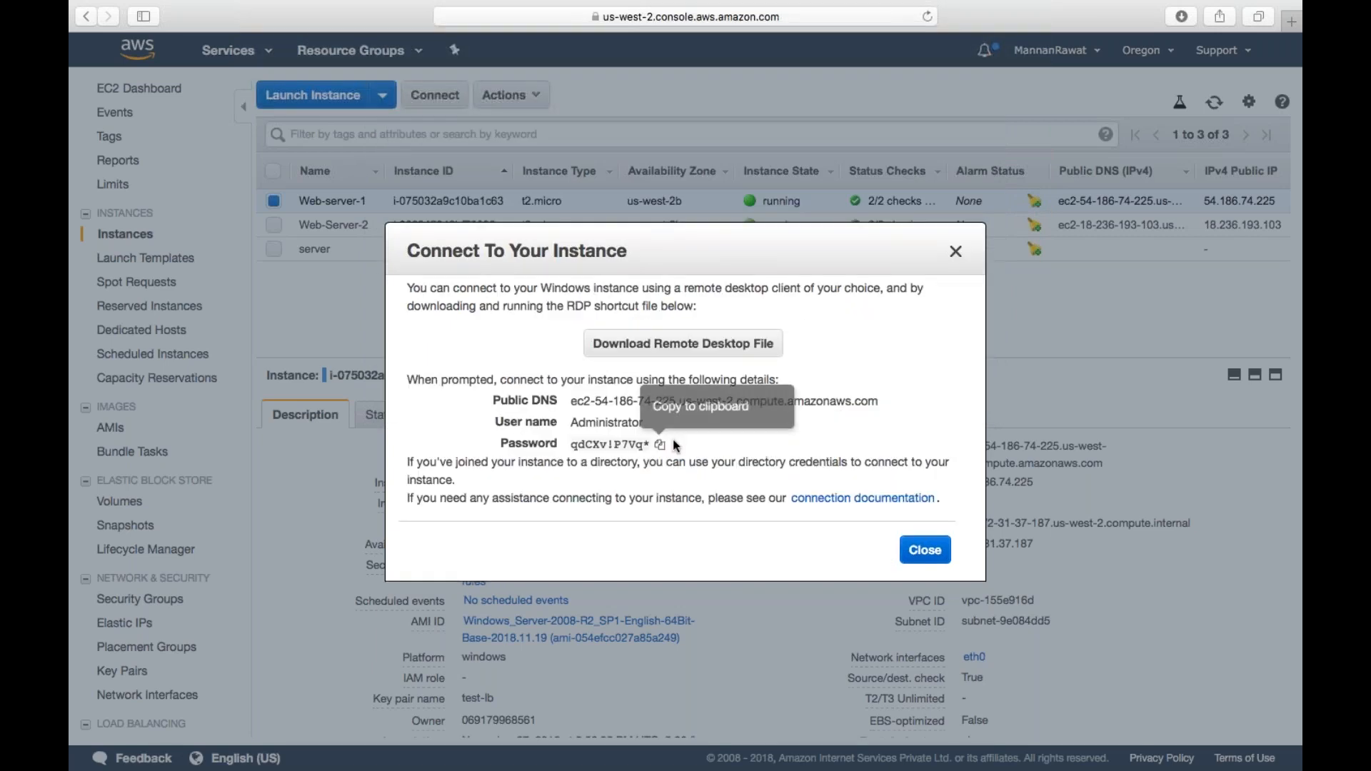
Copy the decrypted instance password into the Pages notes below the requirements list, labelled "Web server 1 pass-" on the line above.
left_click(662, 444)
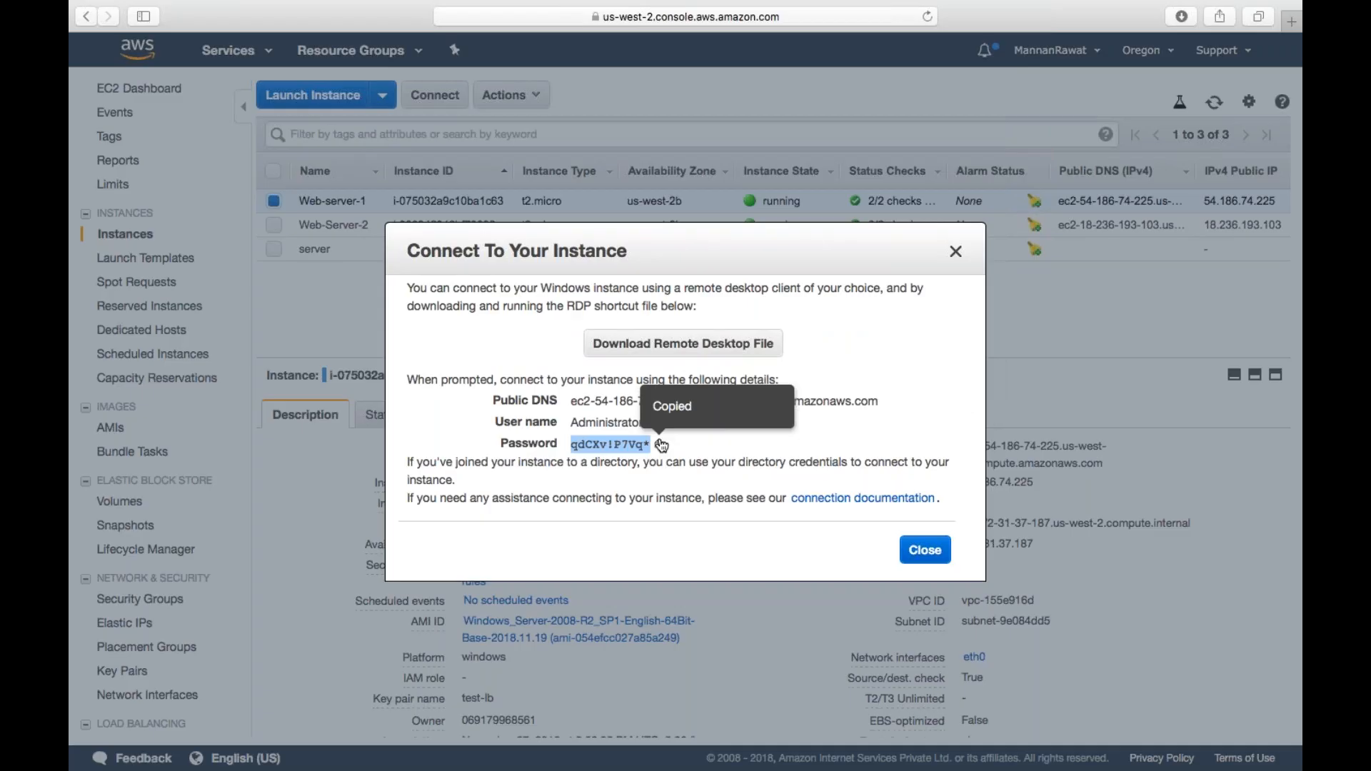
key("ctrl+Right")
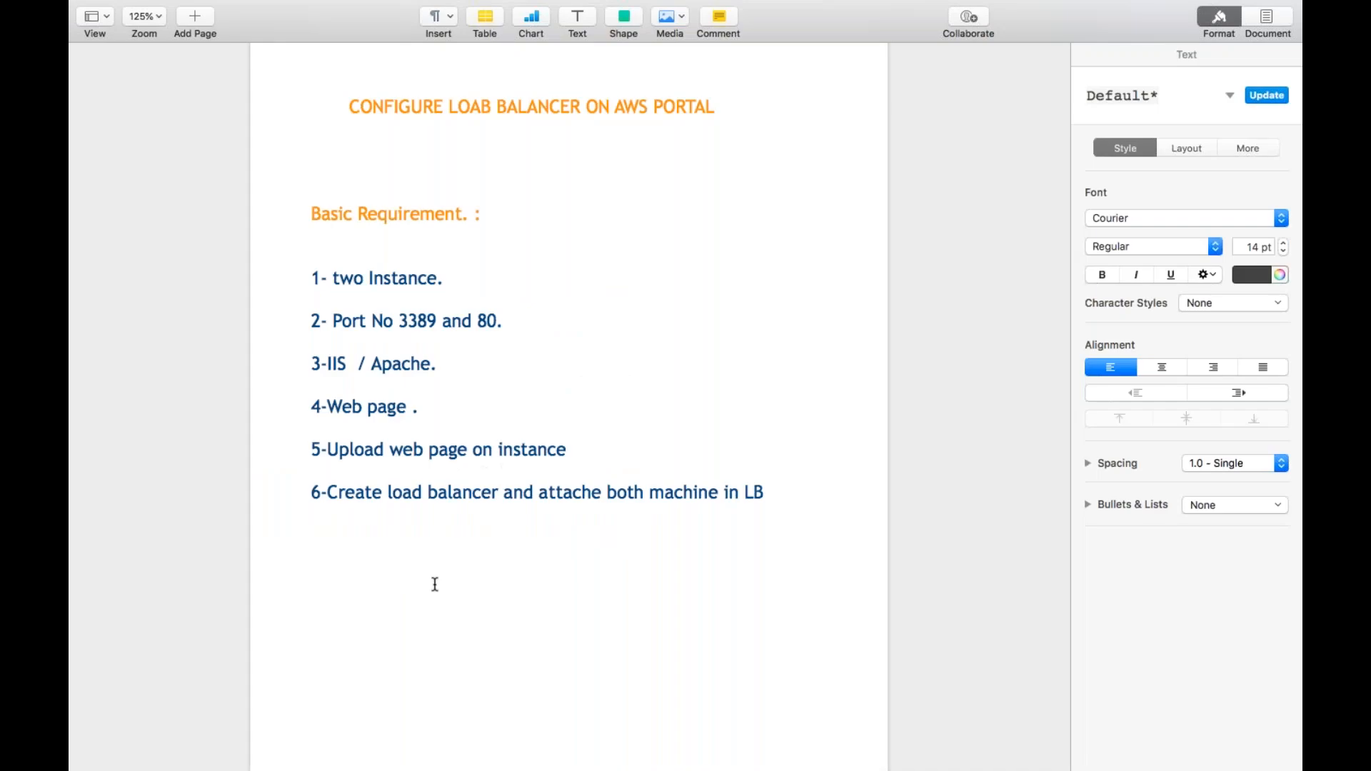
key("super+v")
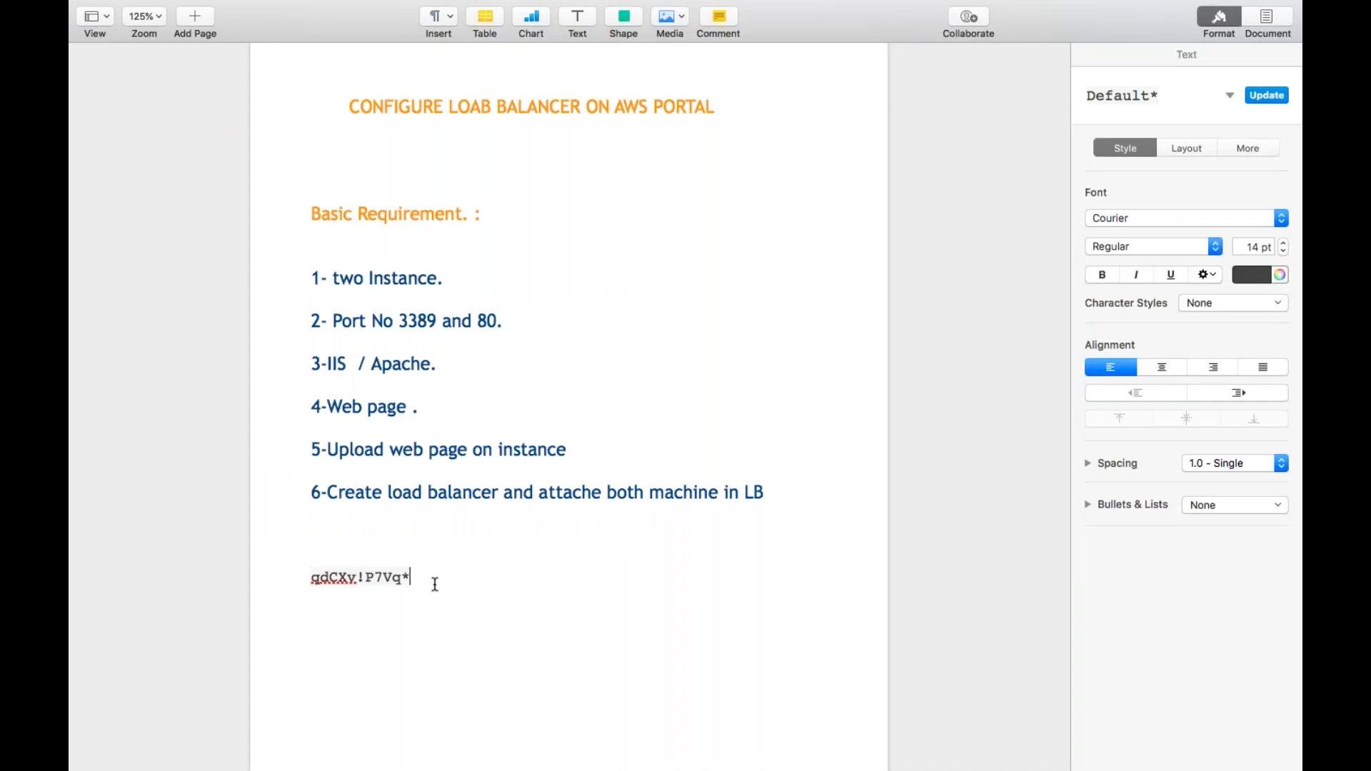
key("Up")
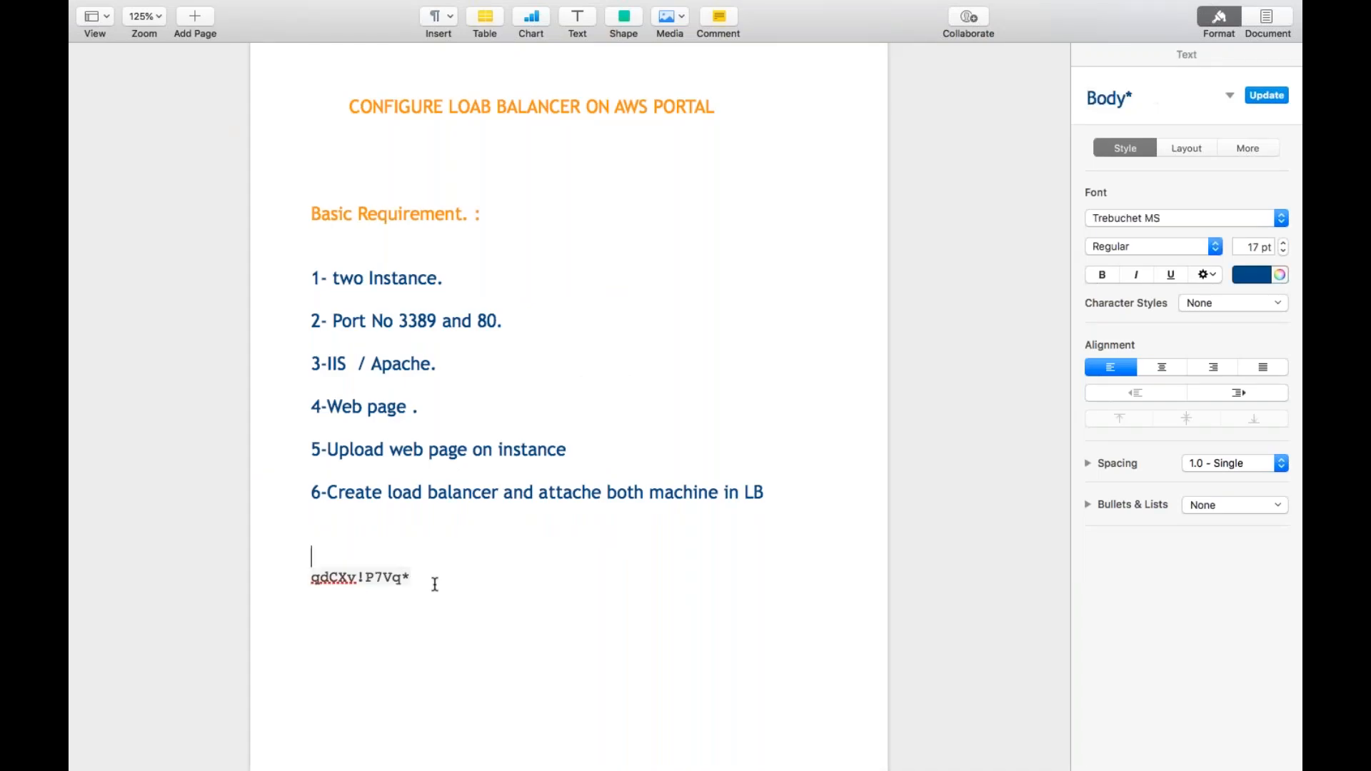
key("Return")
type("W")
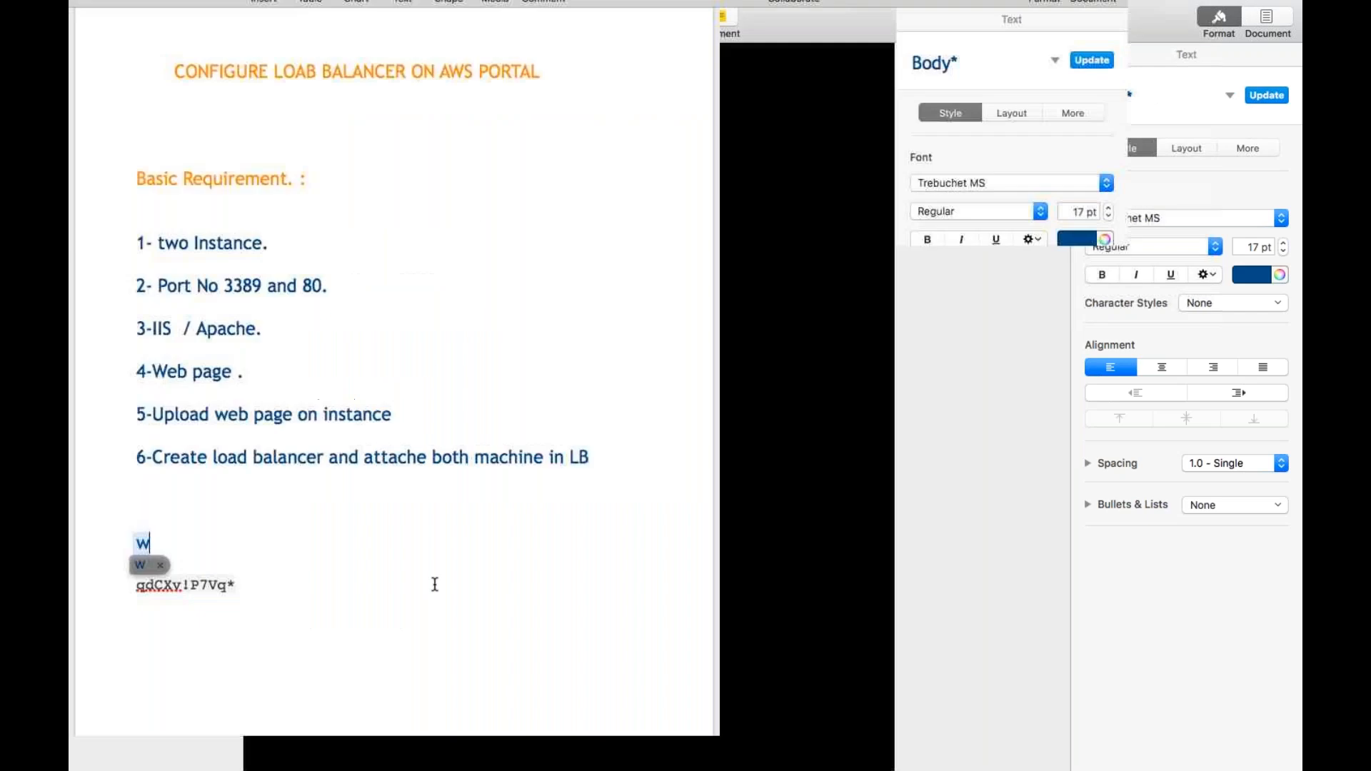
type("eb server 1 pass-")
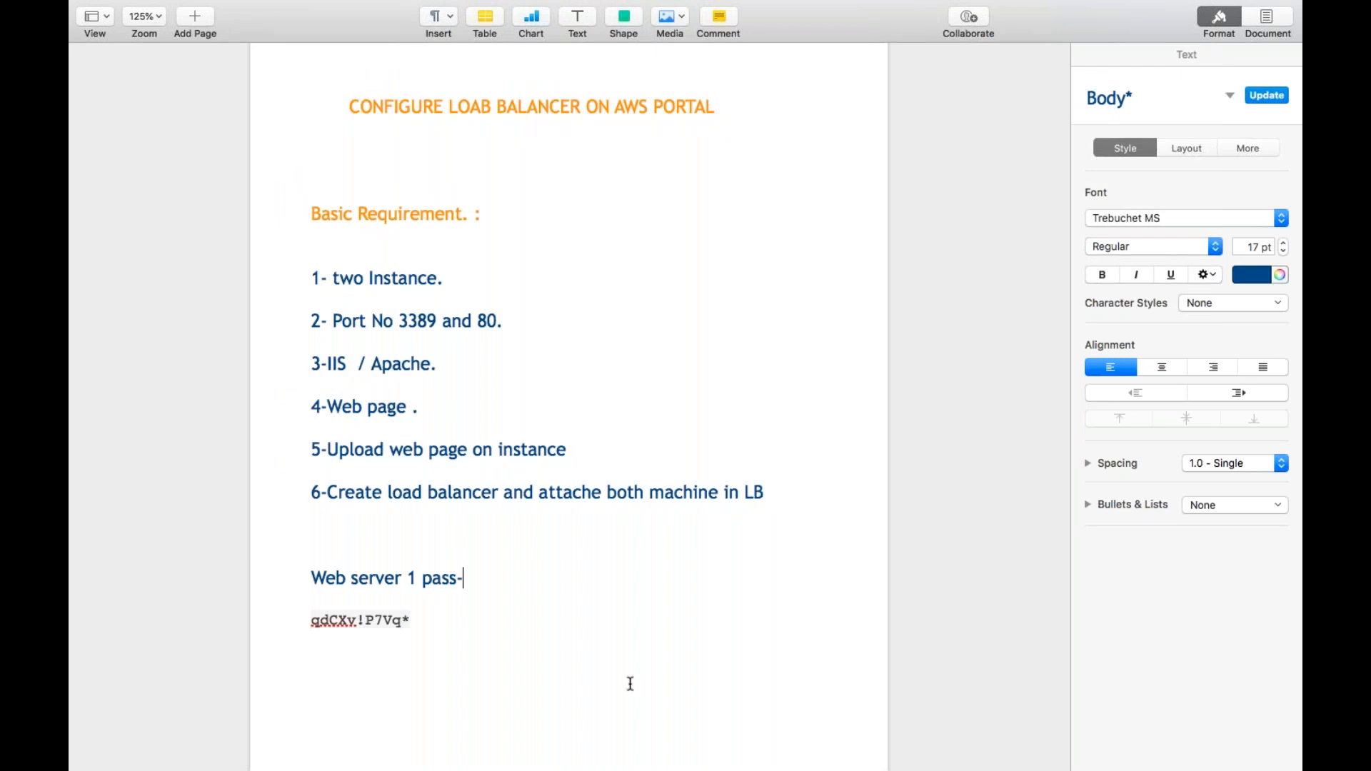
Close the connection dialog in the EC2 console and copy the IPv4 public IP of Web-server-1.
key("ctrl+Right")
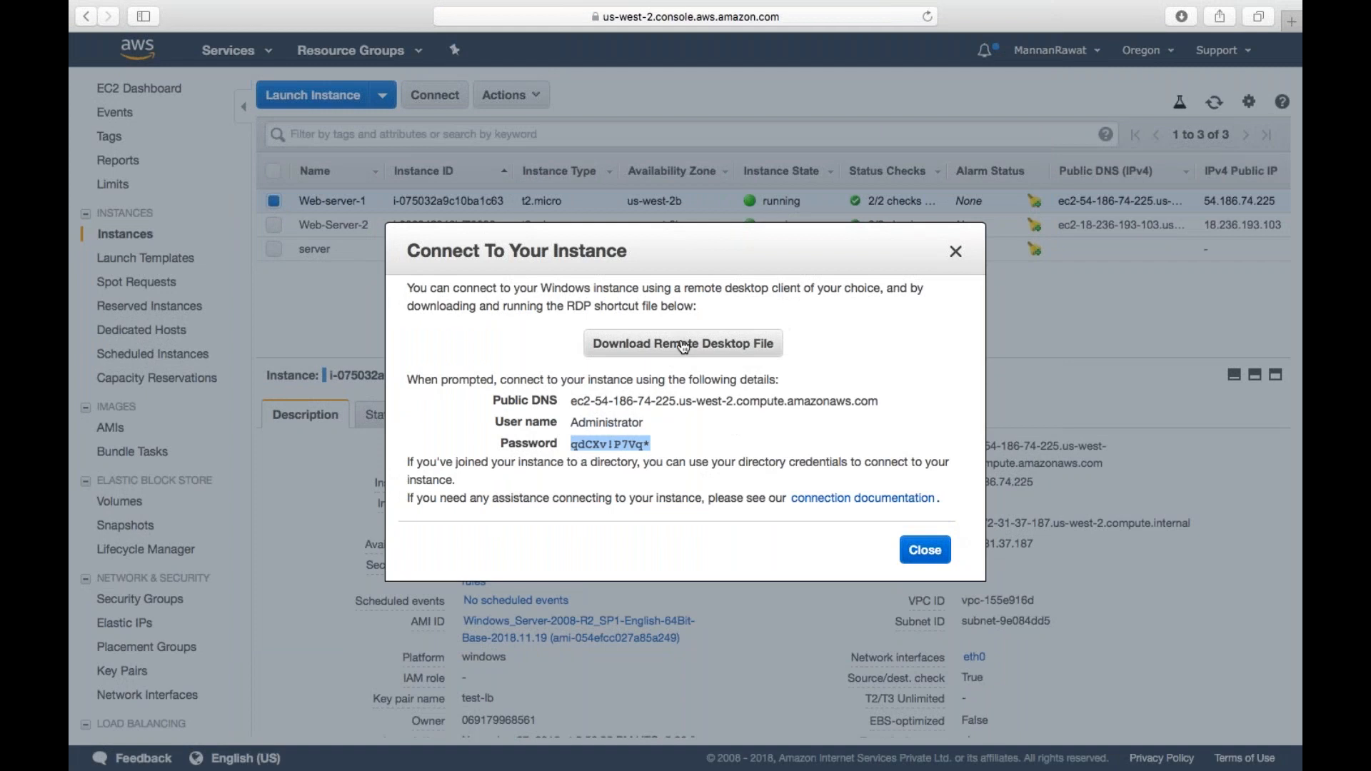
left_click(937, 554)
left_click(1048, 485)
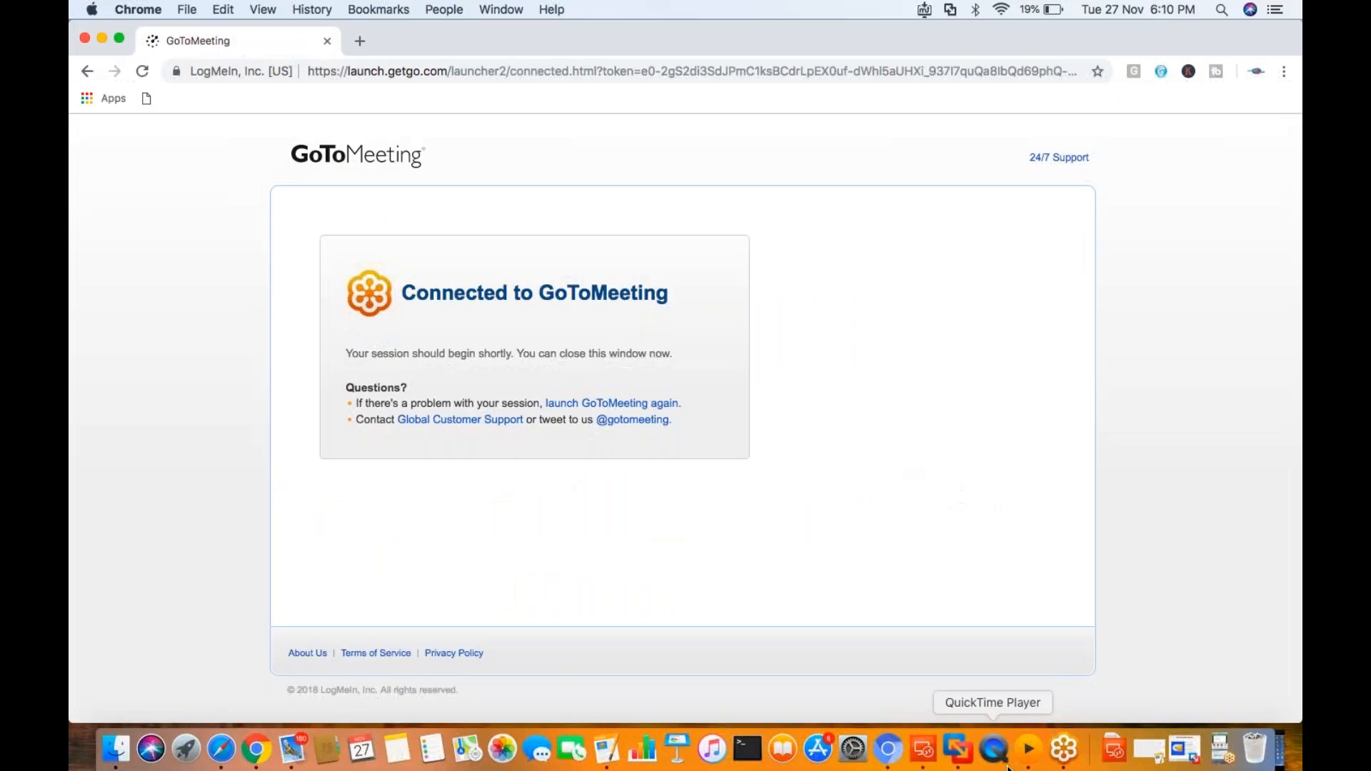
Switch to Microsoft Remote Desktop and create a new connection named "Web-1" with PC name 54.186.74.225.
left_click(1115, 748)
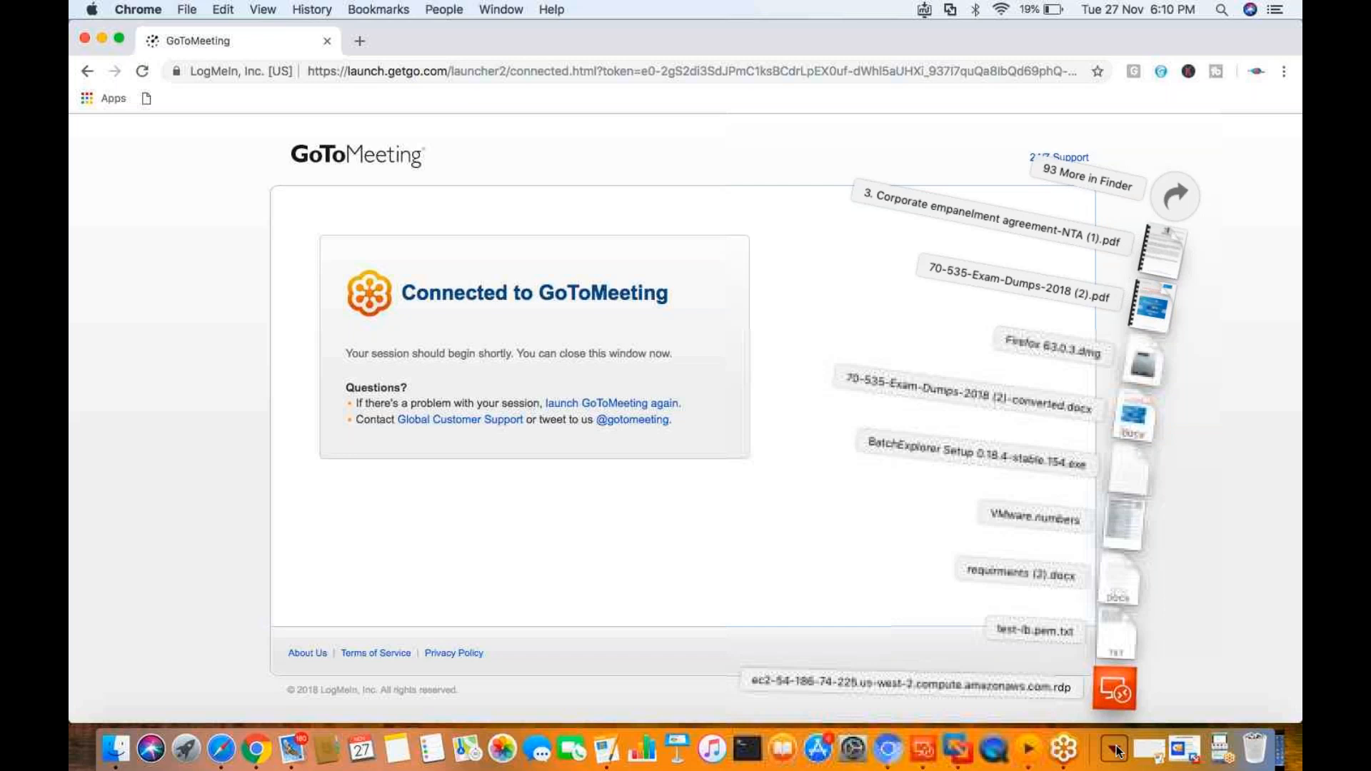
left_click(1026, 675)
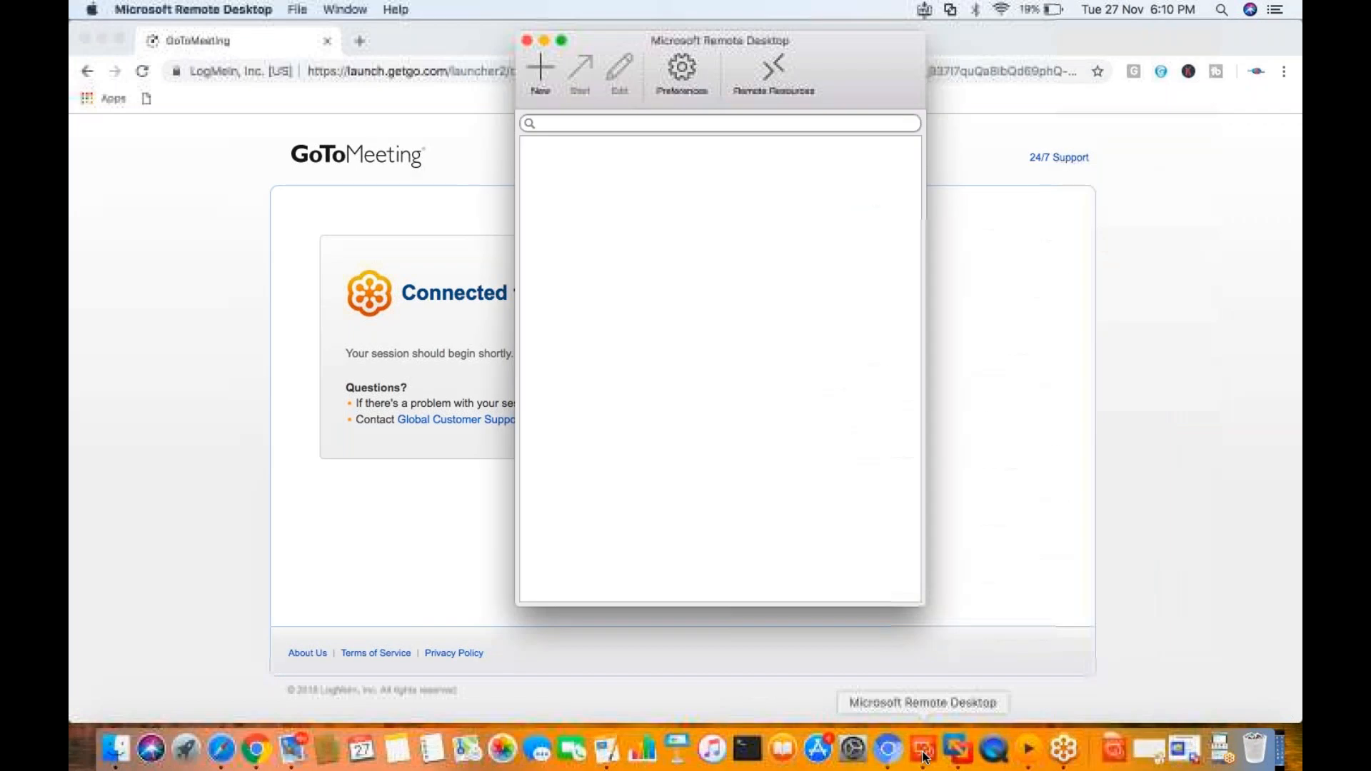
left_click(540, 72)
type("Web-1")
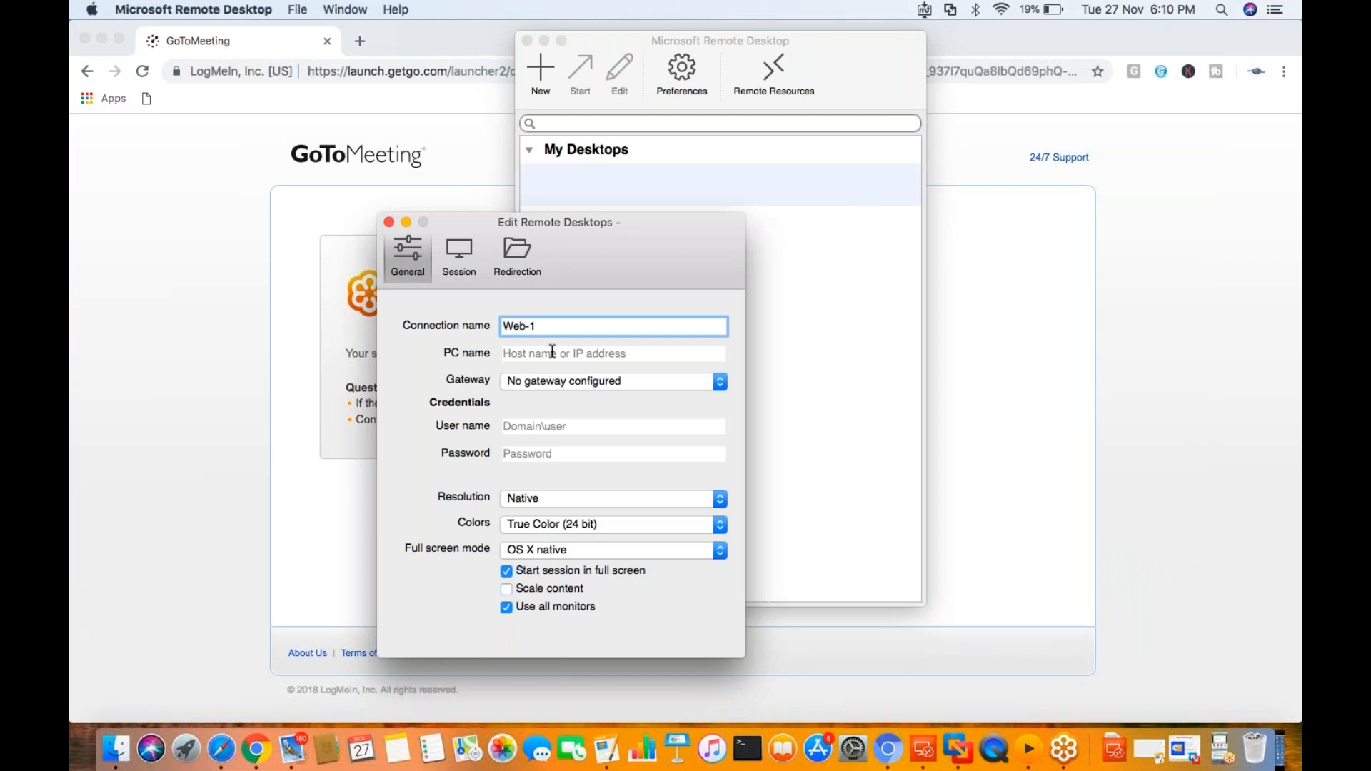
left_click(550, 352)
key("super+v")
Set the user name of the Web-1 connection to Administrator.
left_click(547, 427)
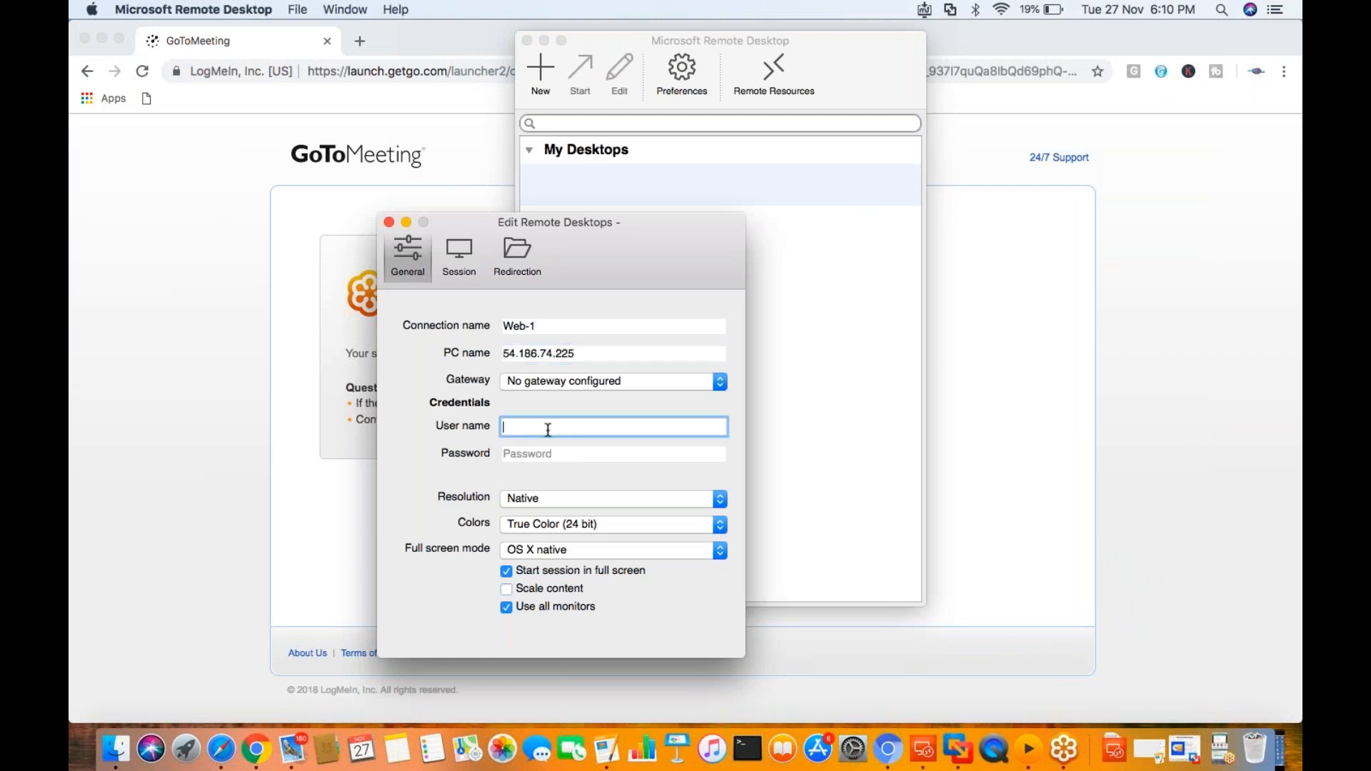
type("Ad")
type("minu")
key("BackSpace")
type("i")
type("starto")
key("BackSpace")
key("BackSpace")
key("BackSpace")
key("BackSpace")
type("rator")
key("Tab")
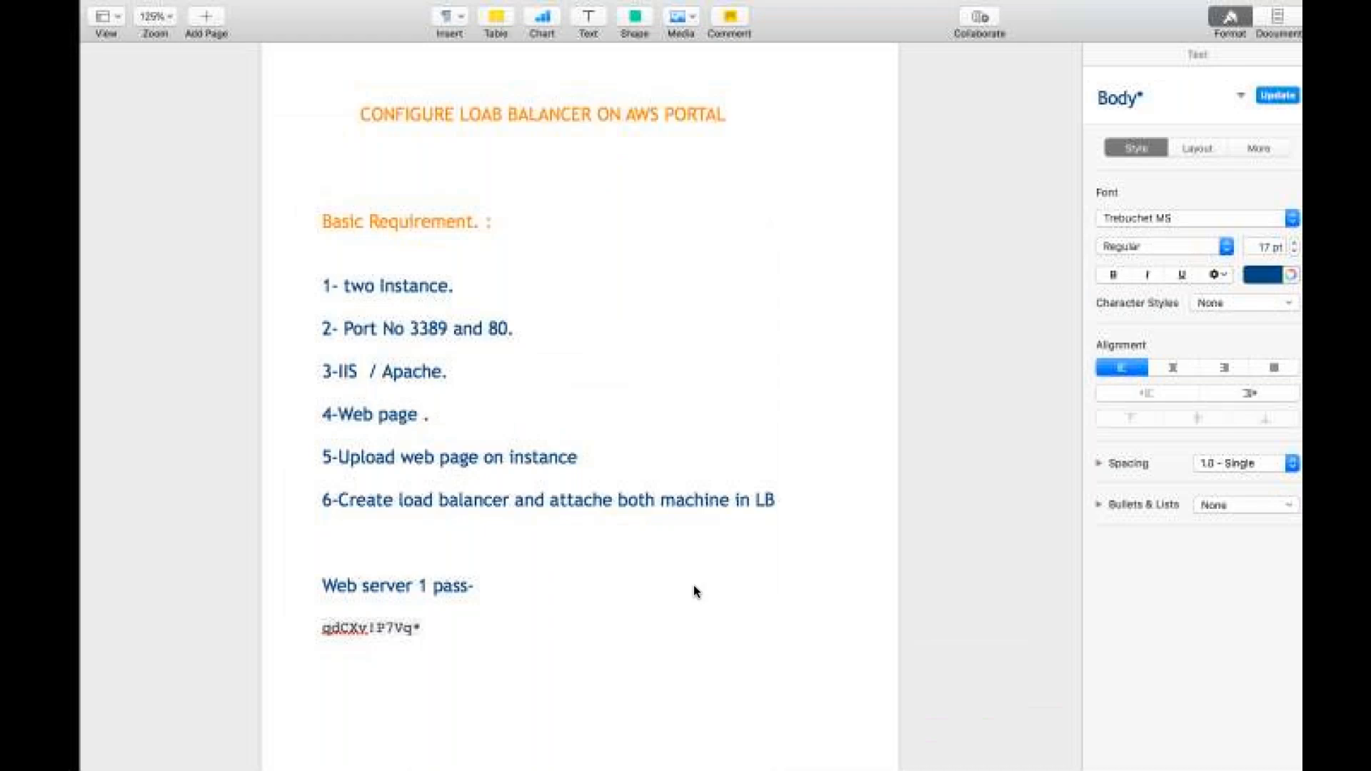
Copy the Web server 1 password from the Pages notes into the connection's password field and close the connection settings.
left_click_drag(448, 631, 300, 628)
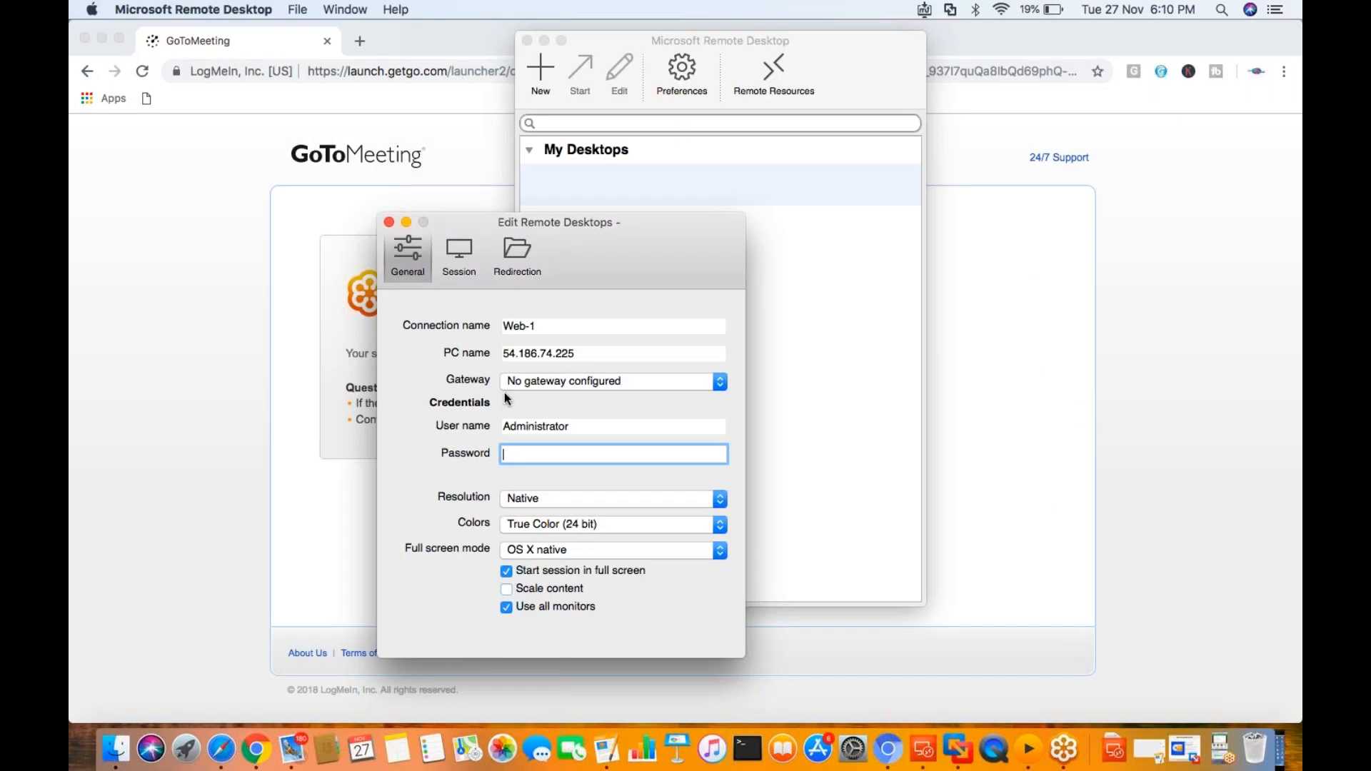
key("super+v")
left_click(389, 223)
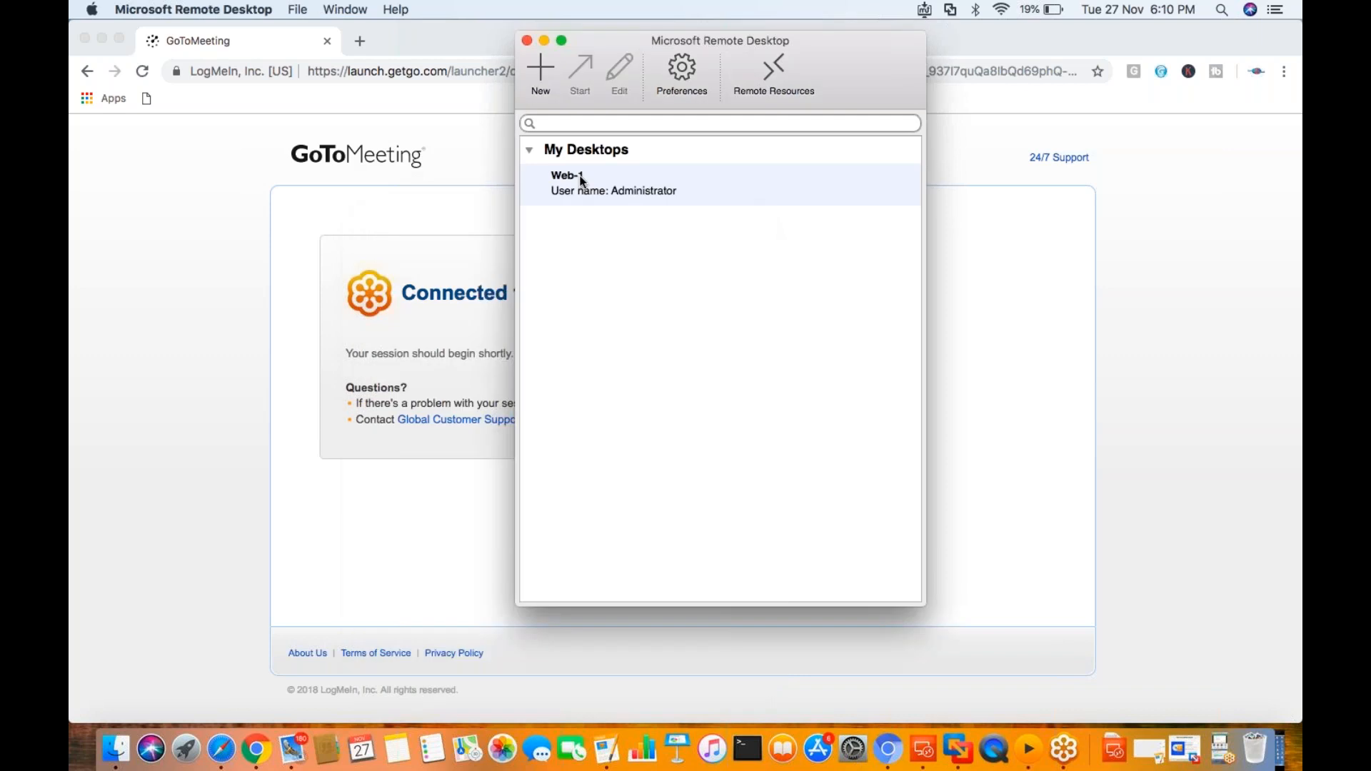
Start the Web-1 remote desktop session and continue past the certificate verification.
right_click(580, 179)
left_click(645, 181)
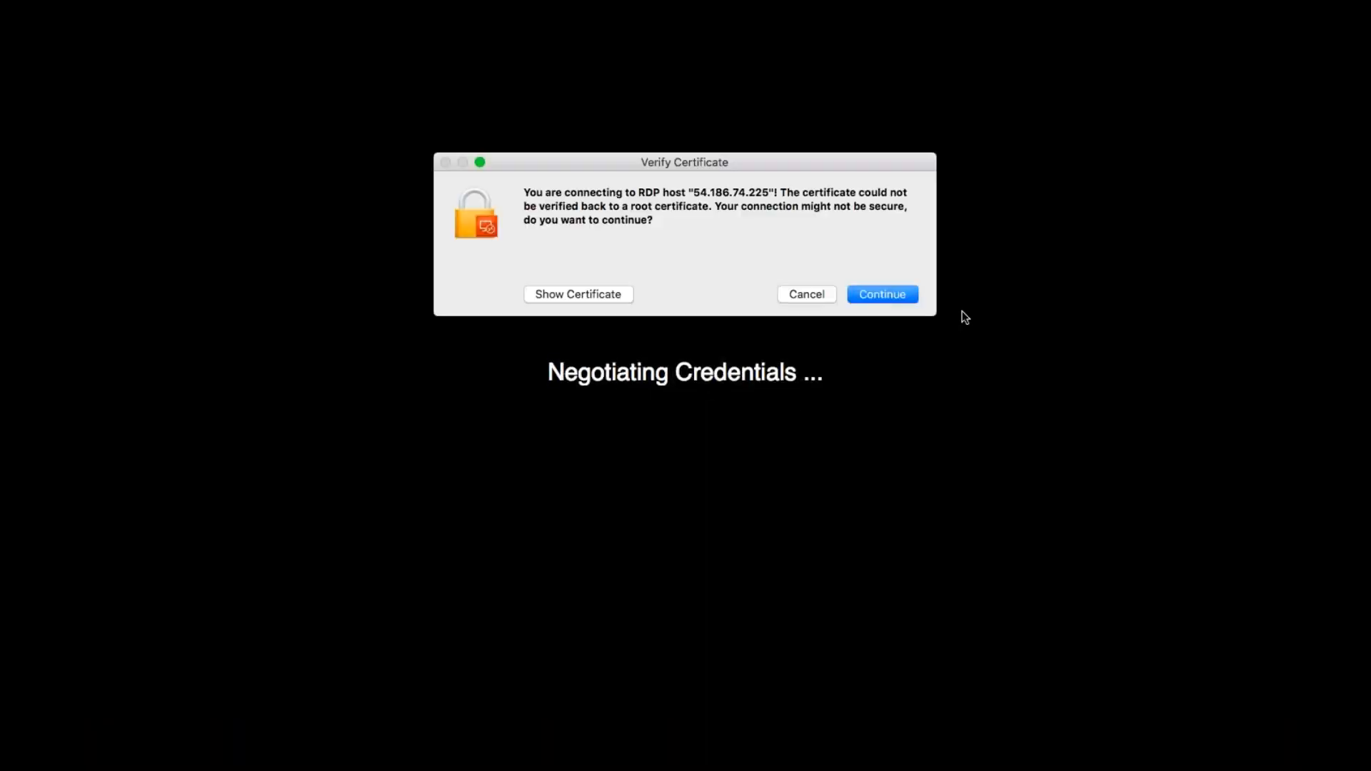
left_click(881, 296)
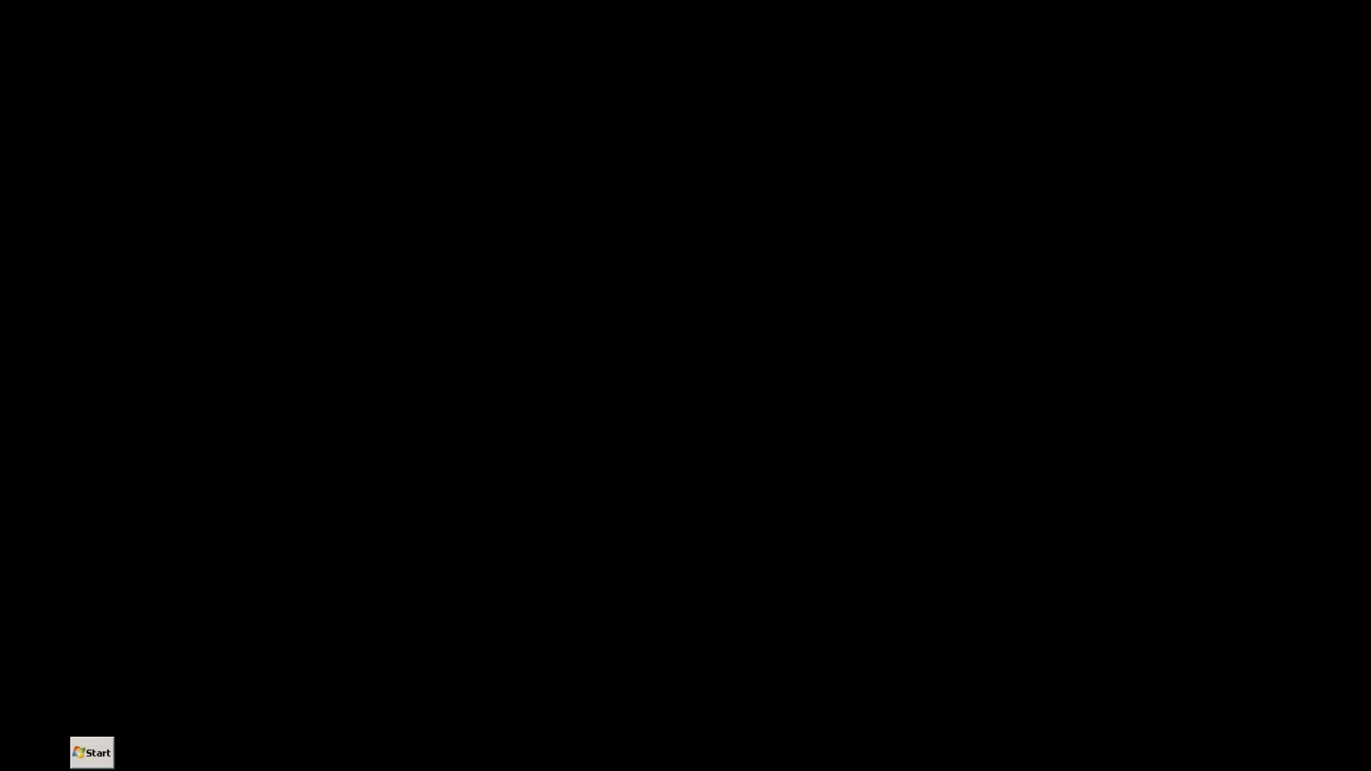
key("ctrl+Left")
key("ctrl+Right")
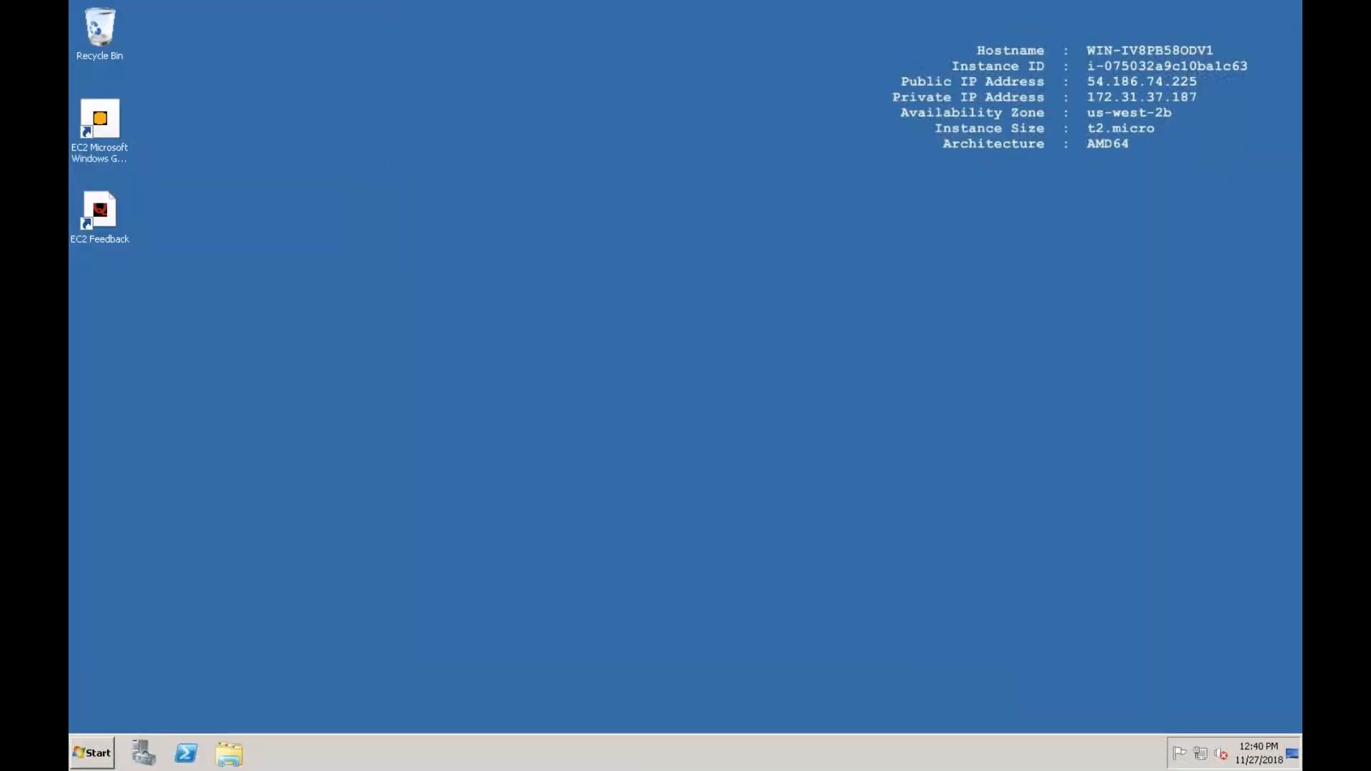
Review the first three basic requirements in the Pages notes, including IIS / Apache, and return to the Web-1 remote desktop.
key("ctrl+Right")
key("ctrl+Right")
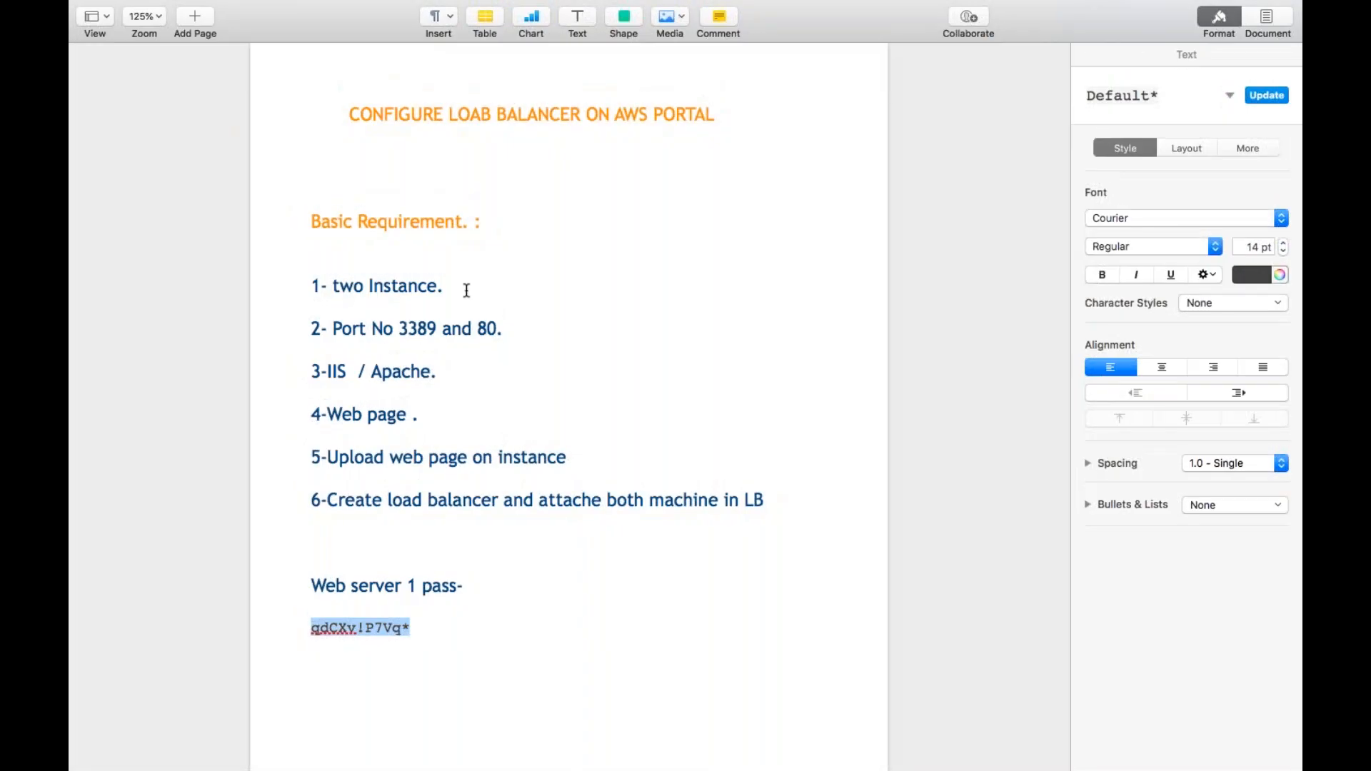
left_click_drag(466, 289, 330, 289)
left_click_drag(539, 315, 356, 322)
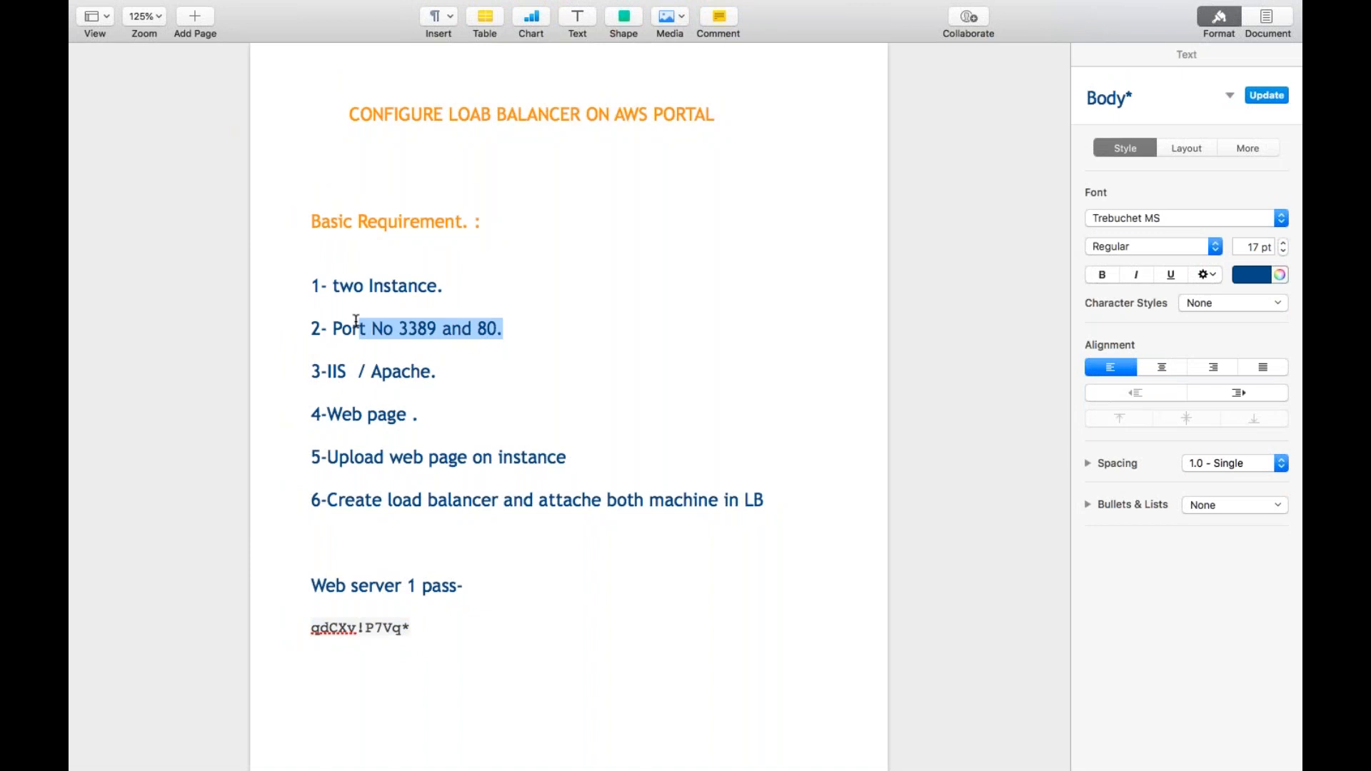
left_click_drag(430, 371, 311, 372)
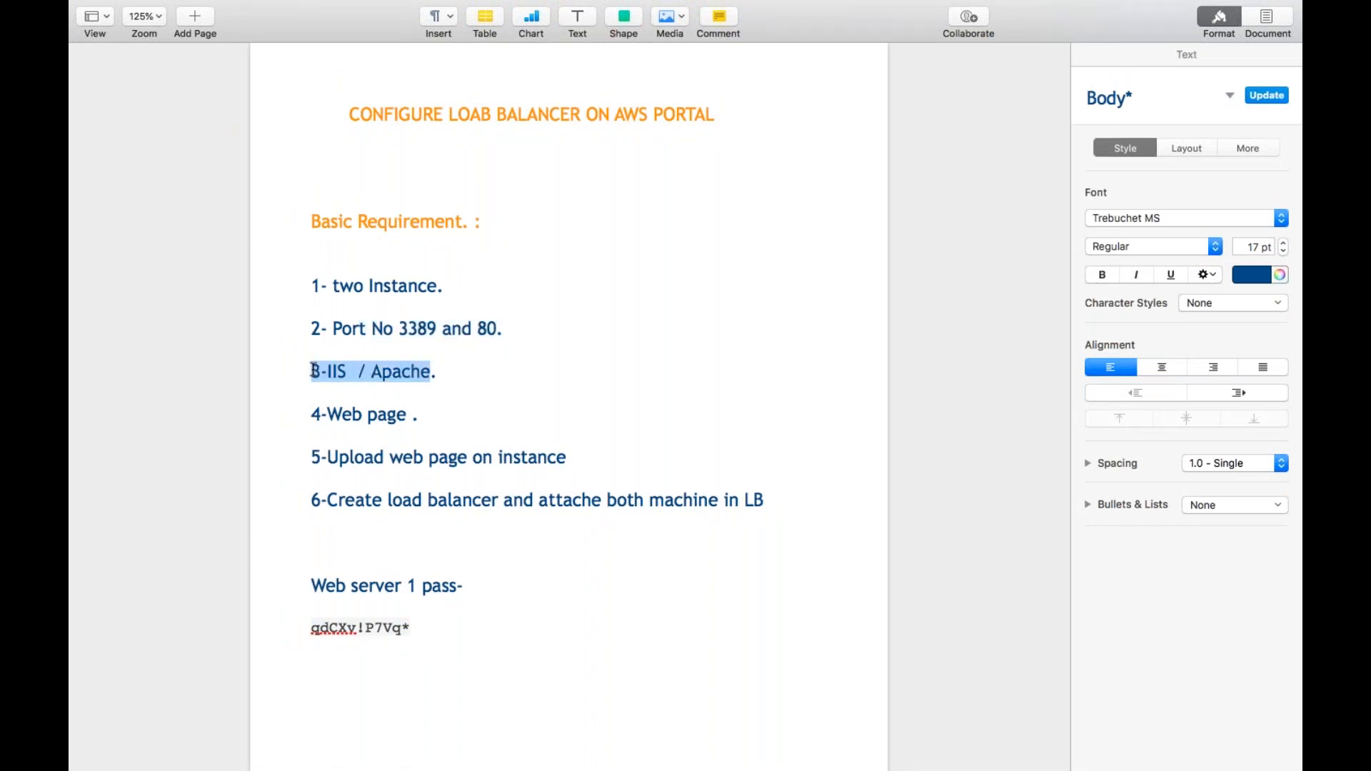
left_click(588, 350)
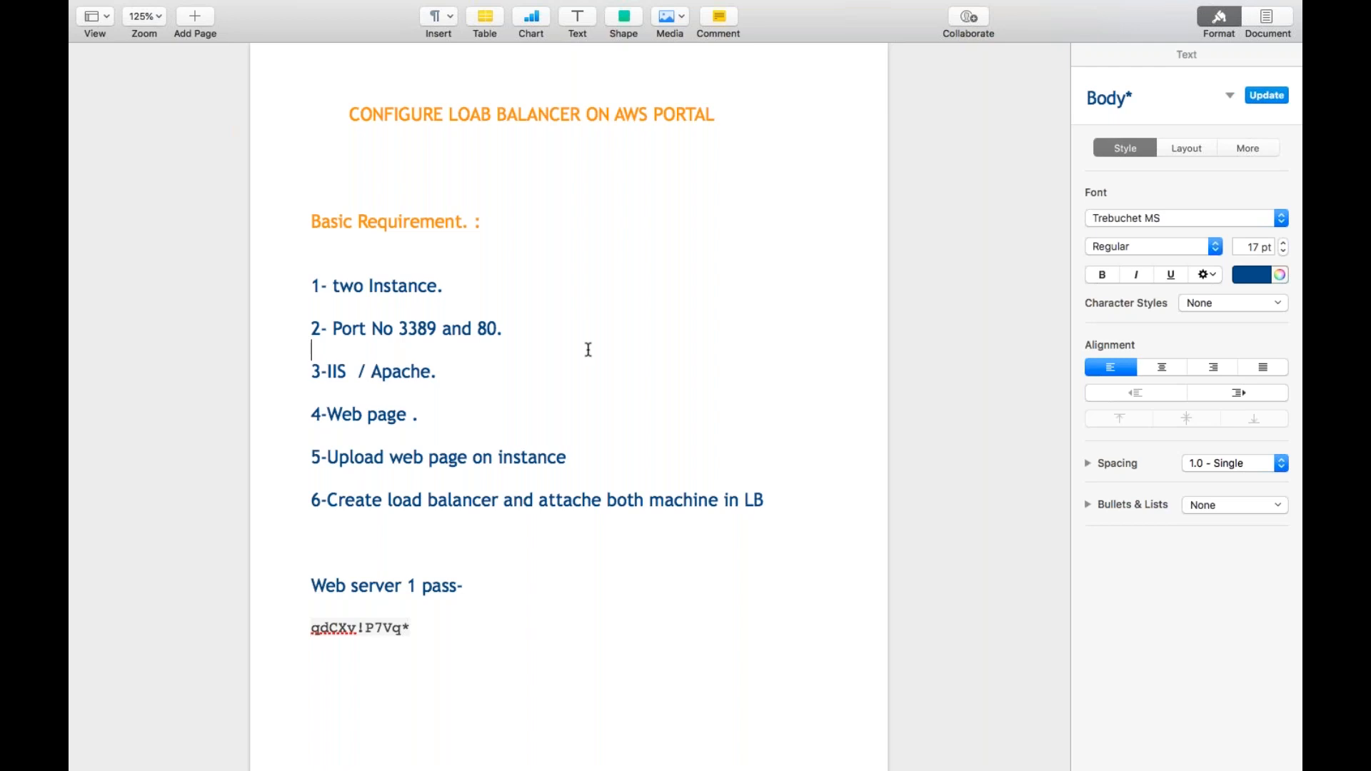
left_click_drag(351, 371, 321, 370)
key("ctrl+Left")
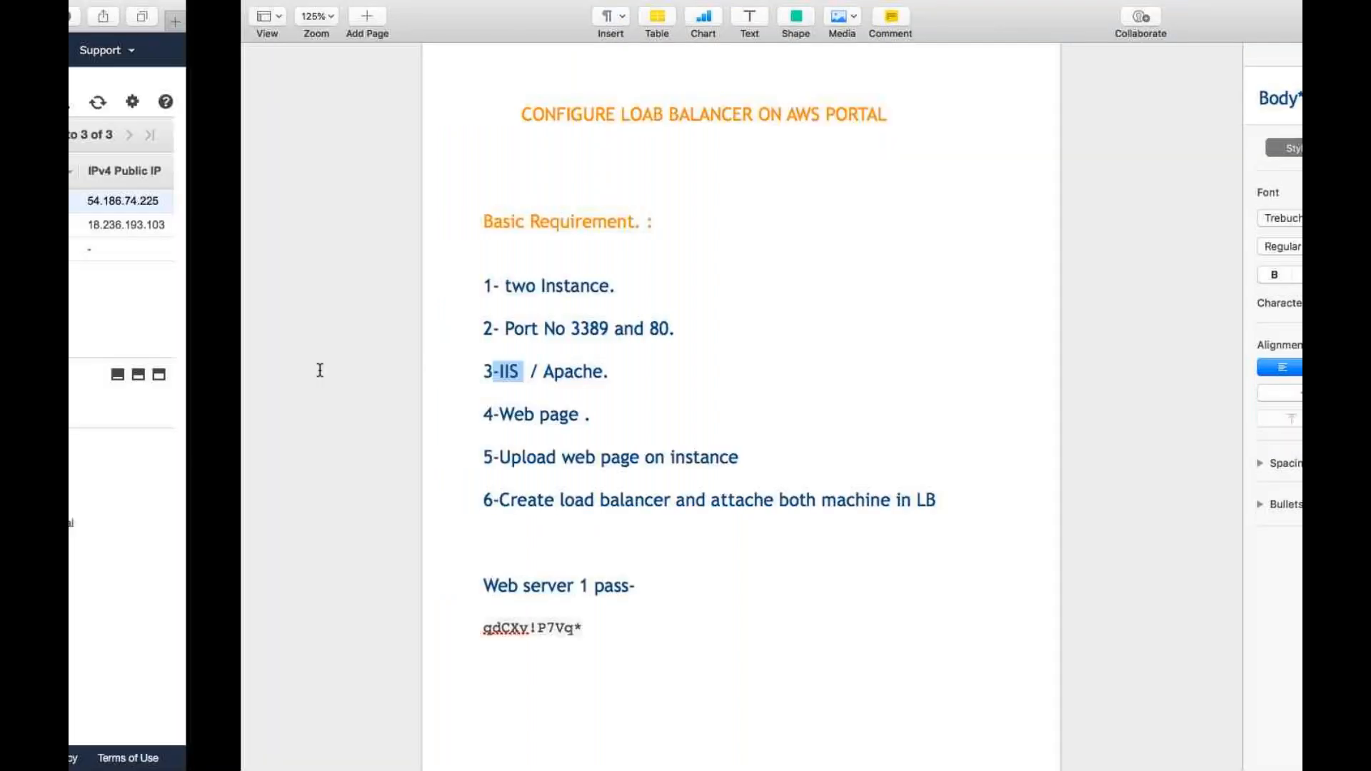
key("ctrl+Left")
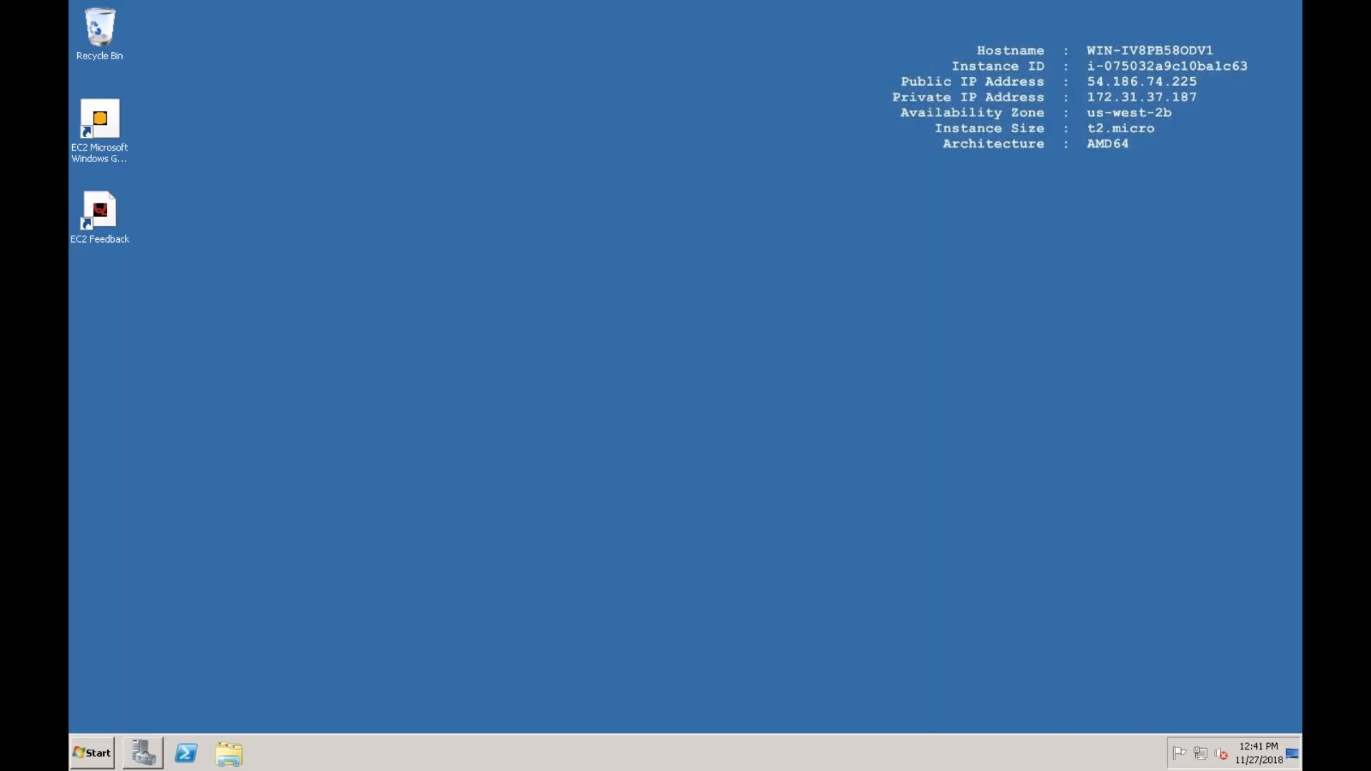
Install the Web Server (IIS) role with its default role services from Server Manager on the Web-1 server.
left_click(148, 735)
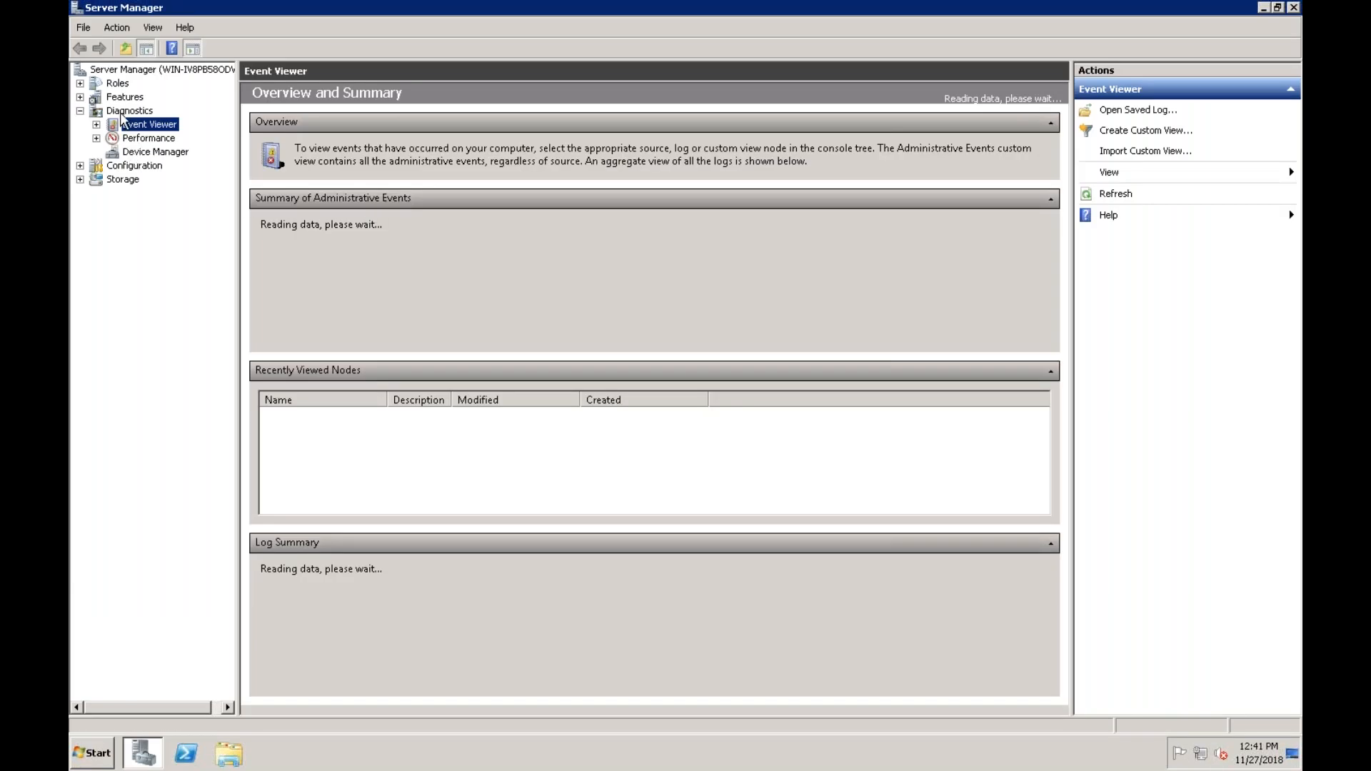
left_click(118, 85)
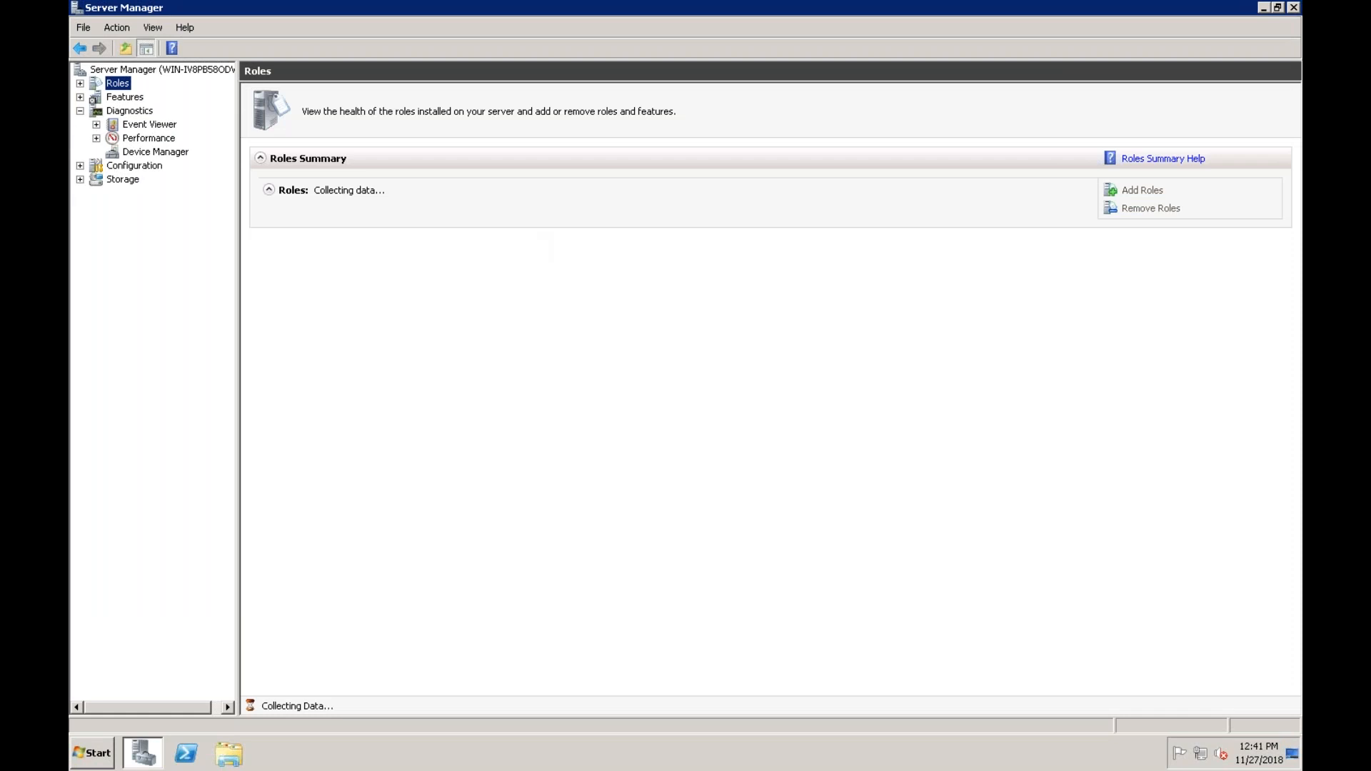
left_click(1141, 191)
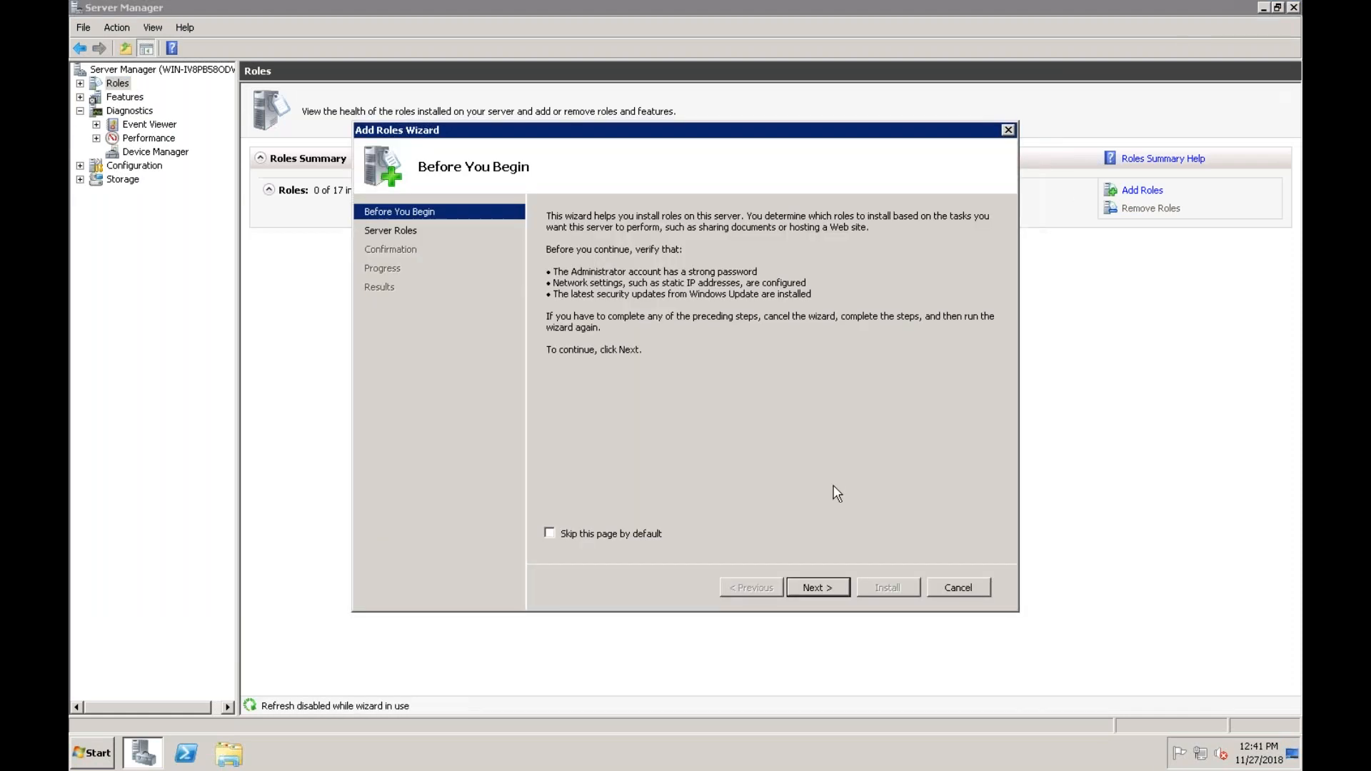
left_click(809, 585)
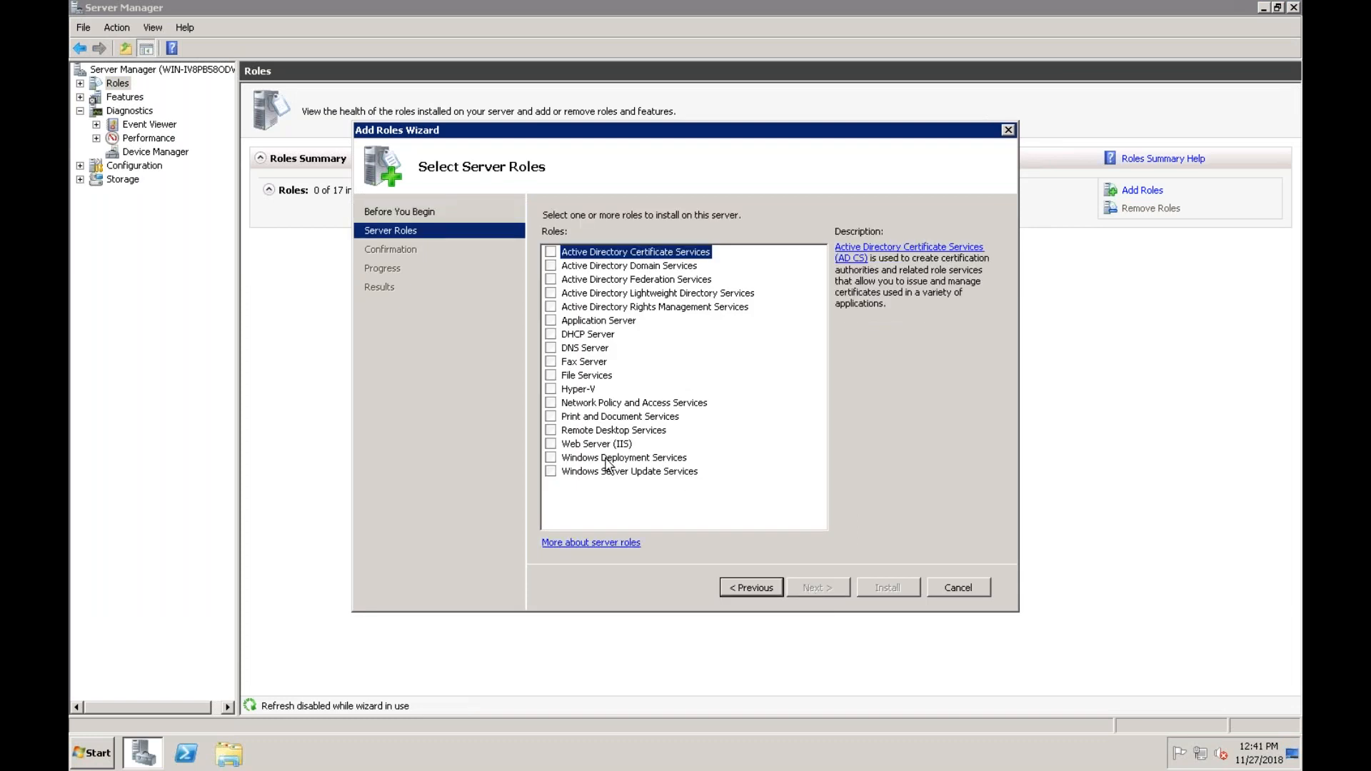
left_click(557, 445)
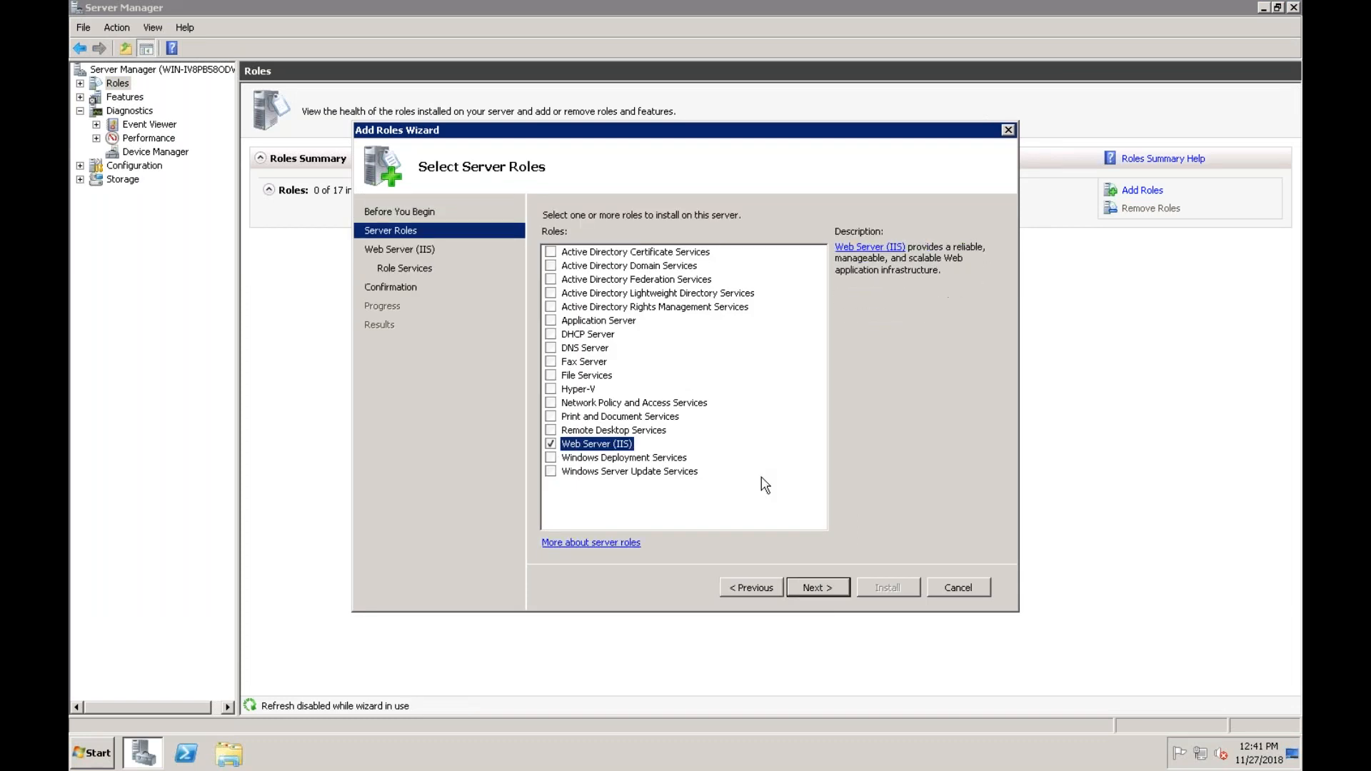
left_click(829, 581)
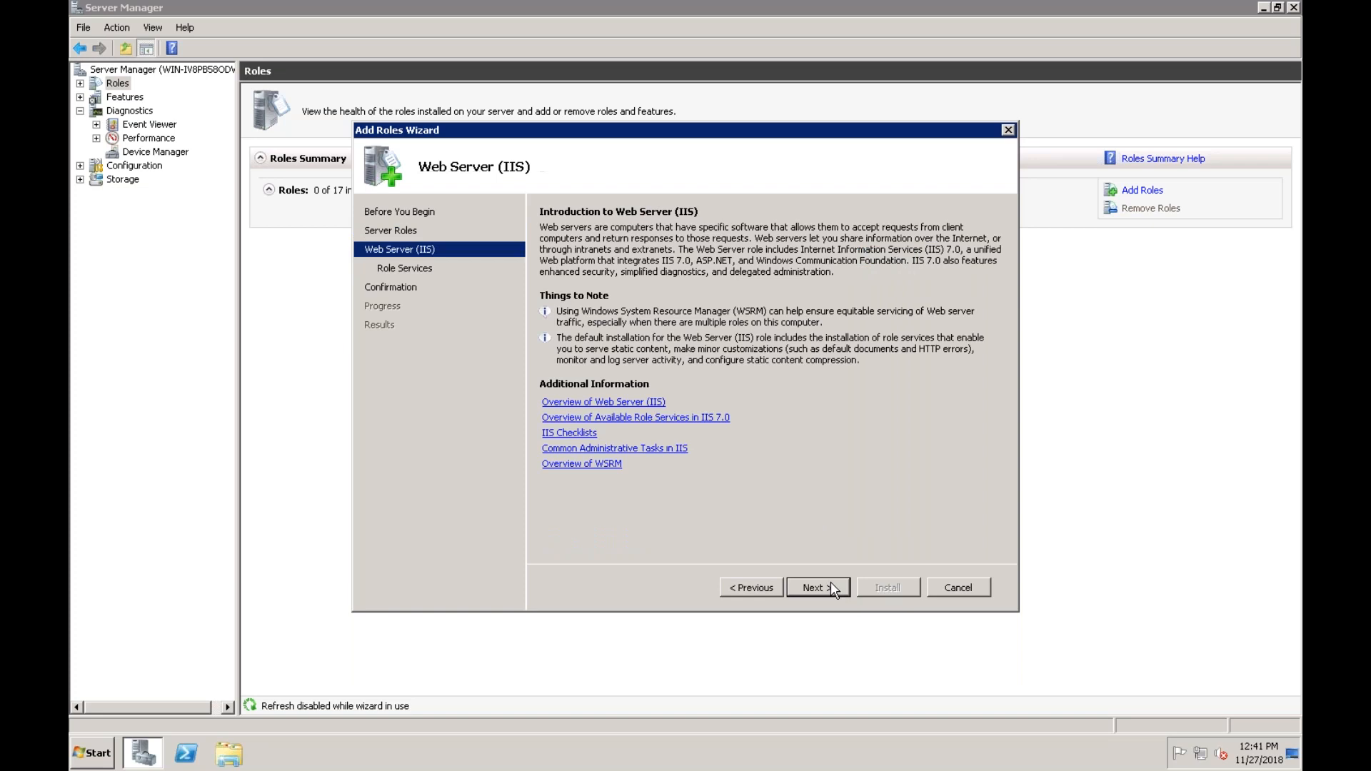
left_click(830, 581)
left_click(810, 589)
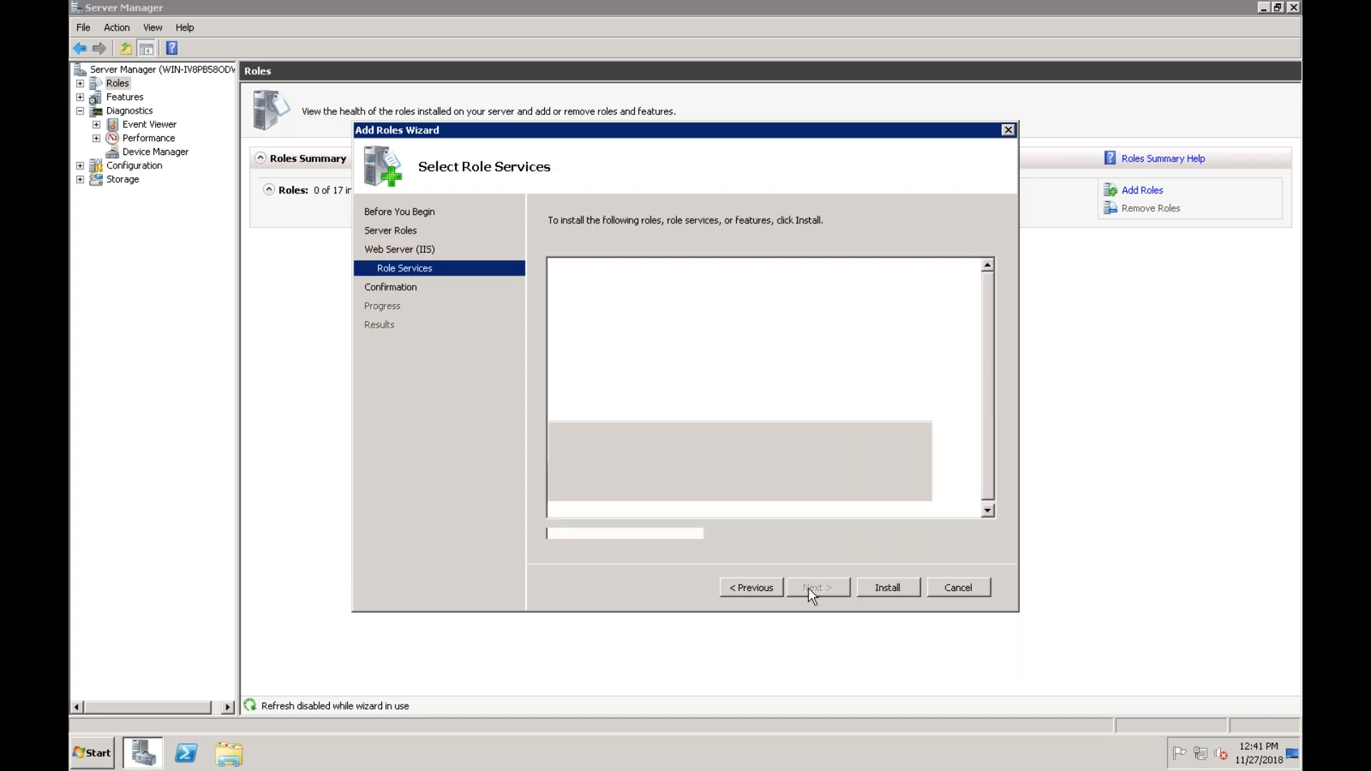
left_click(891, 590)
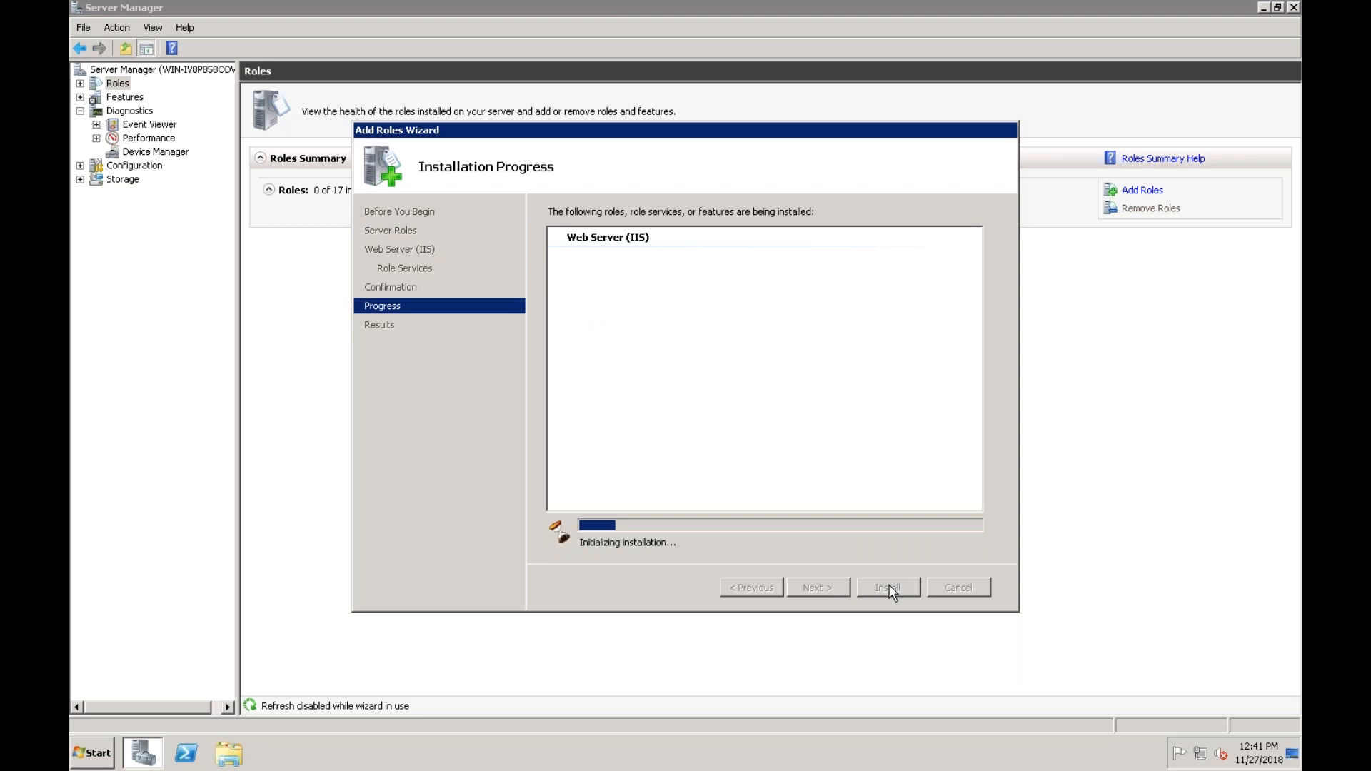
Switch to the EC2 console, decrypt the Windows administrator password of Web-Server-2 with its key pair, and copy the password.
key("ctrl+Right")
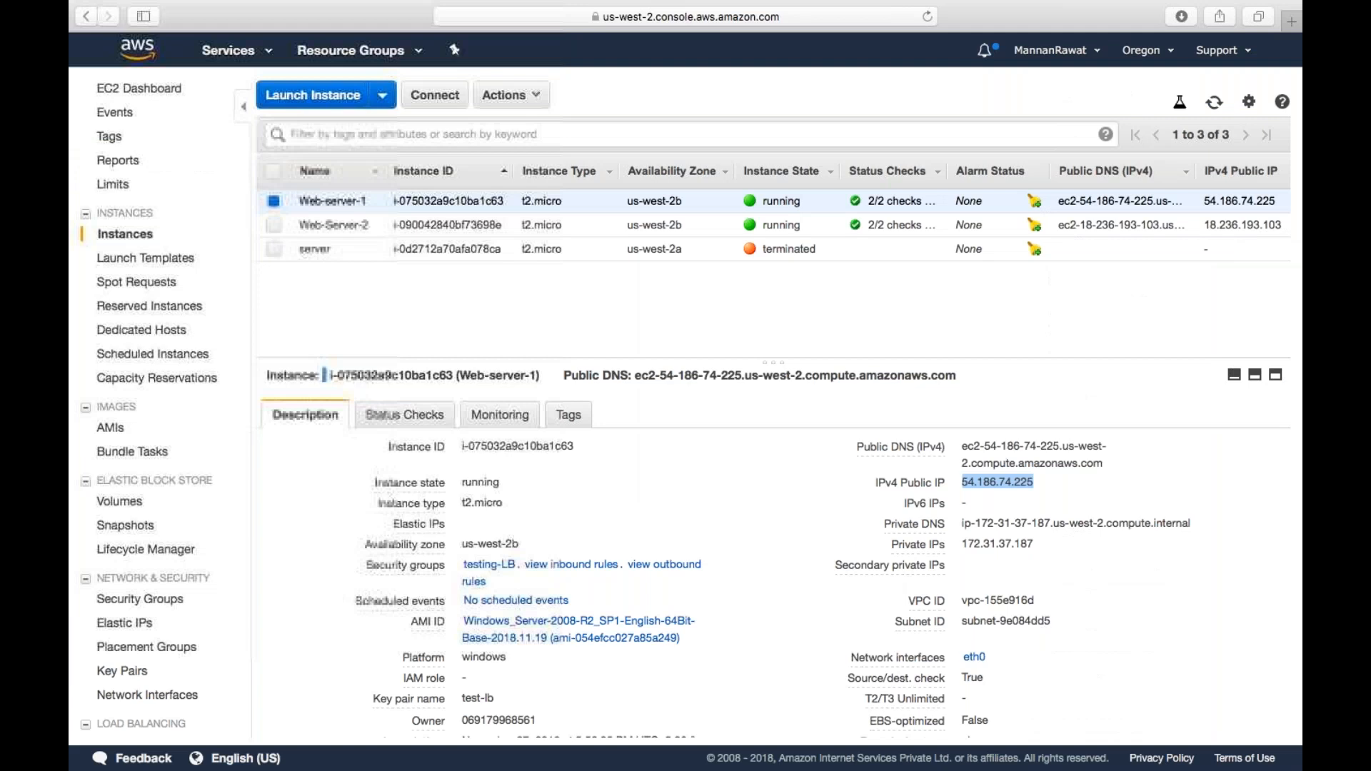
left_click(274, 224)
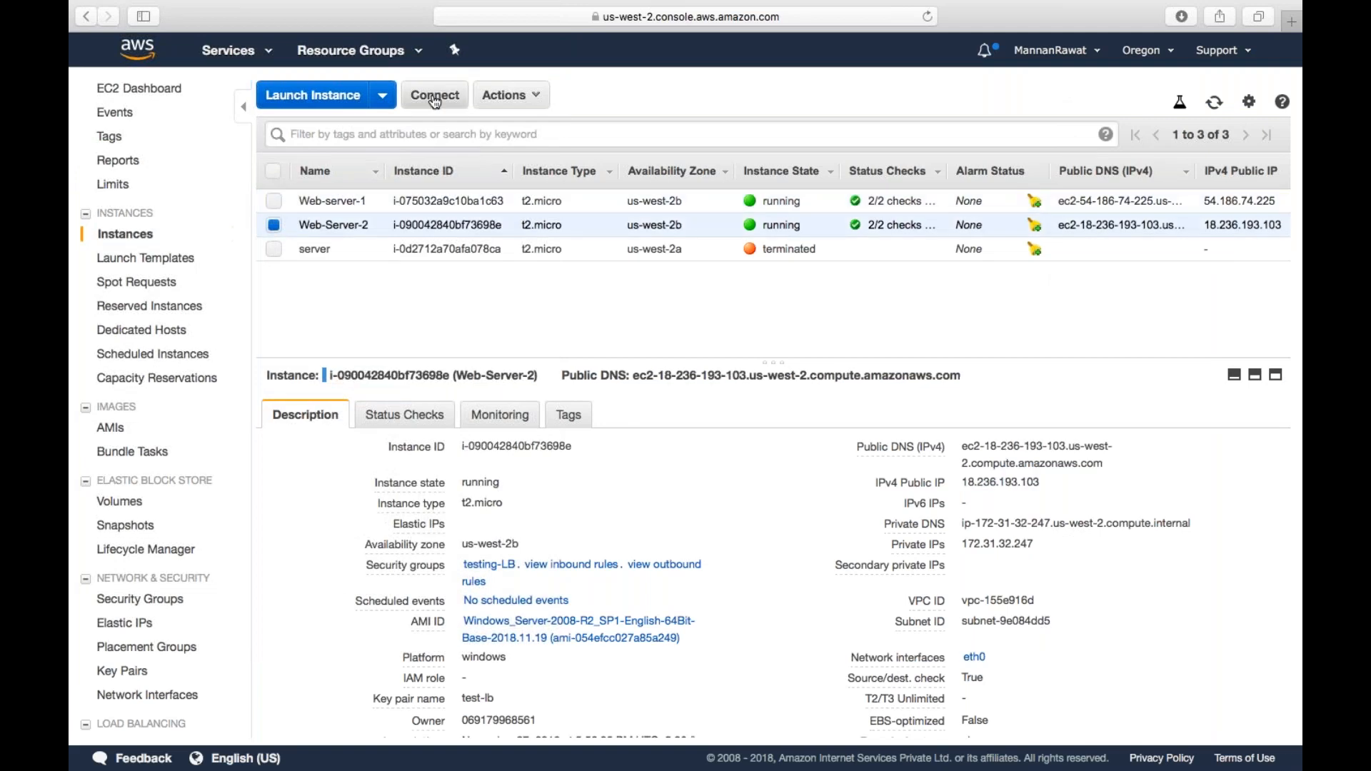
left_click(433, 97)
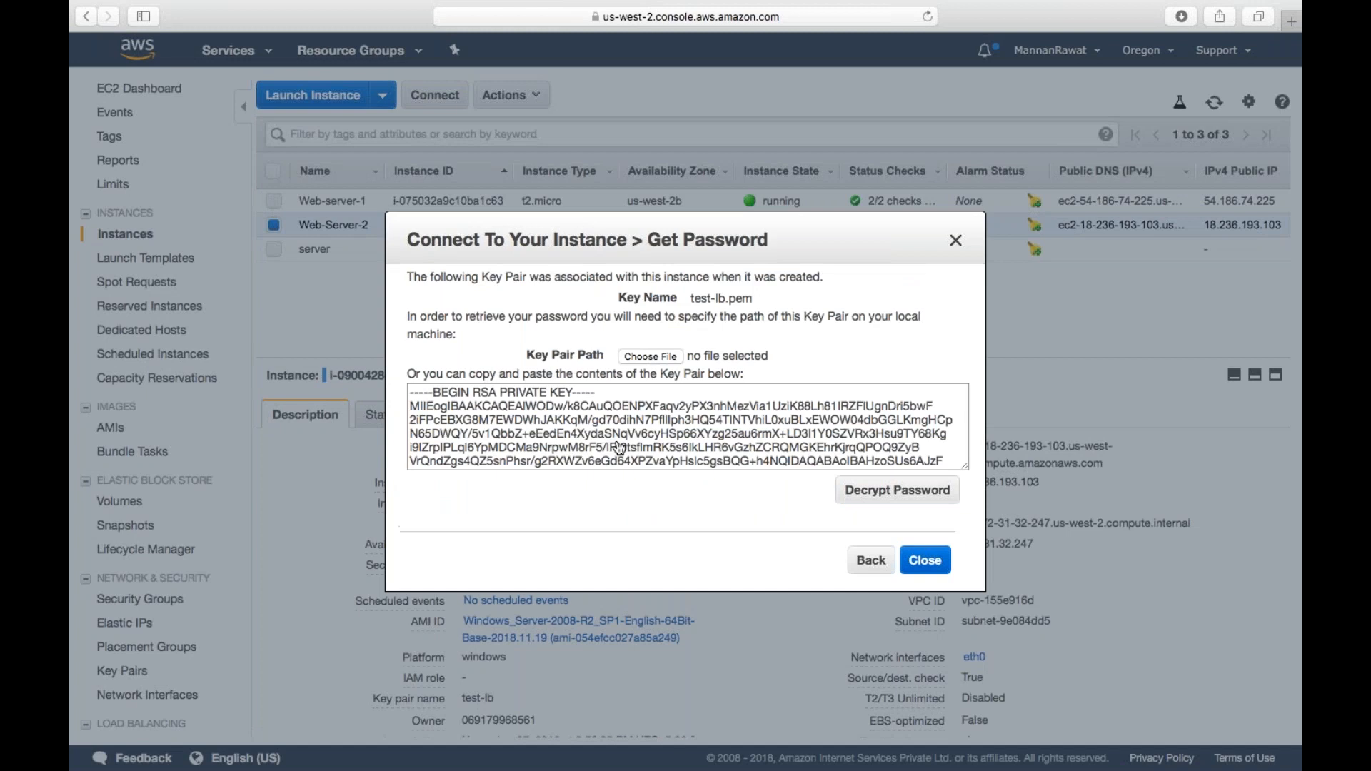
left_click(898, 495)
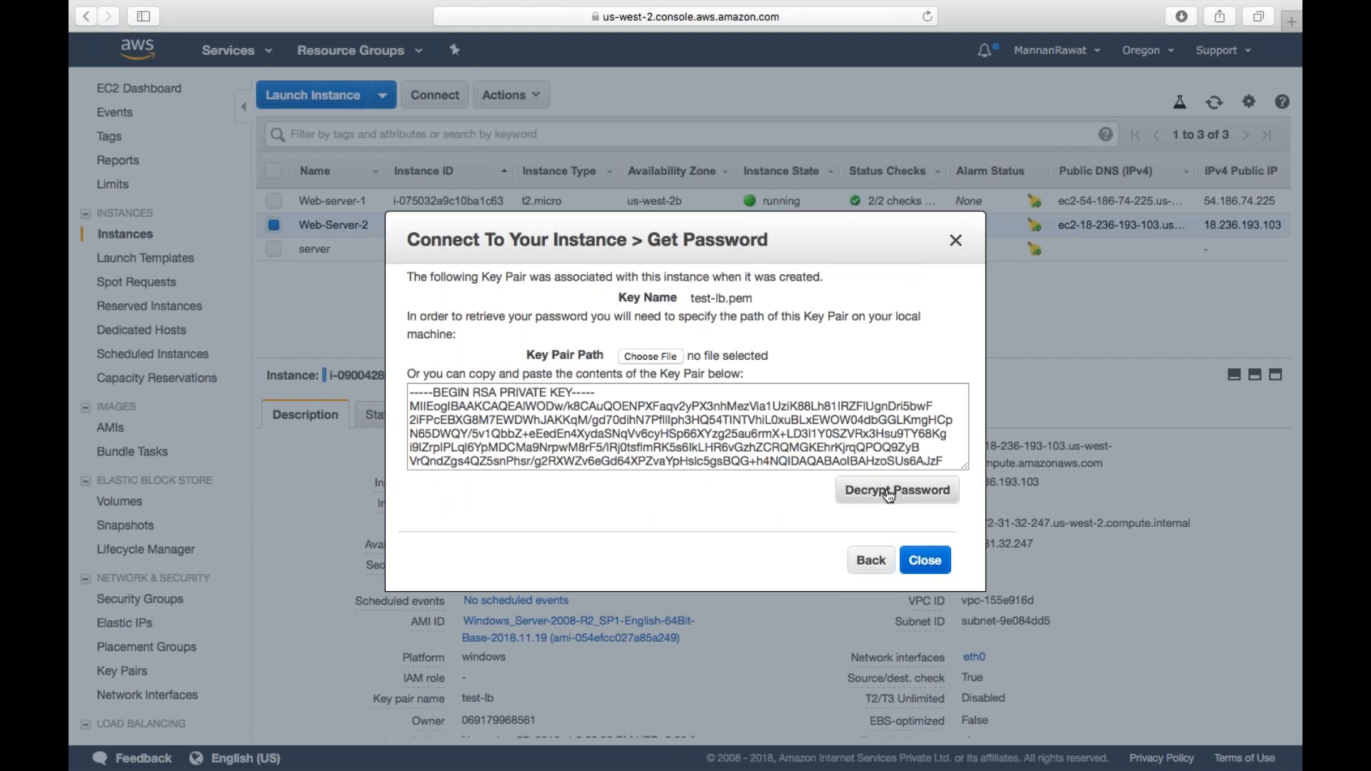
left_click(657, 447)
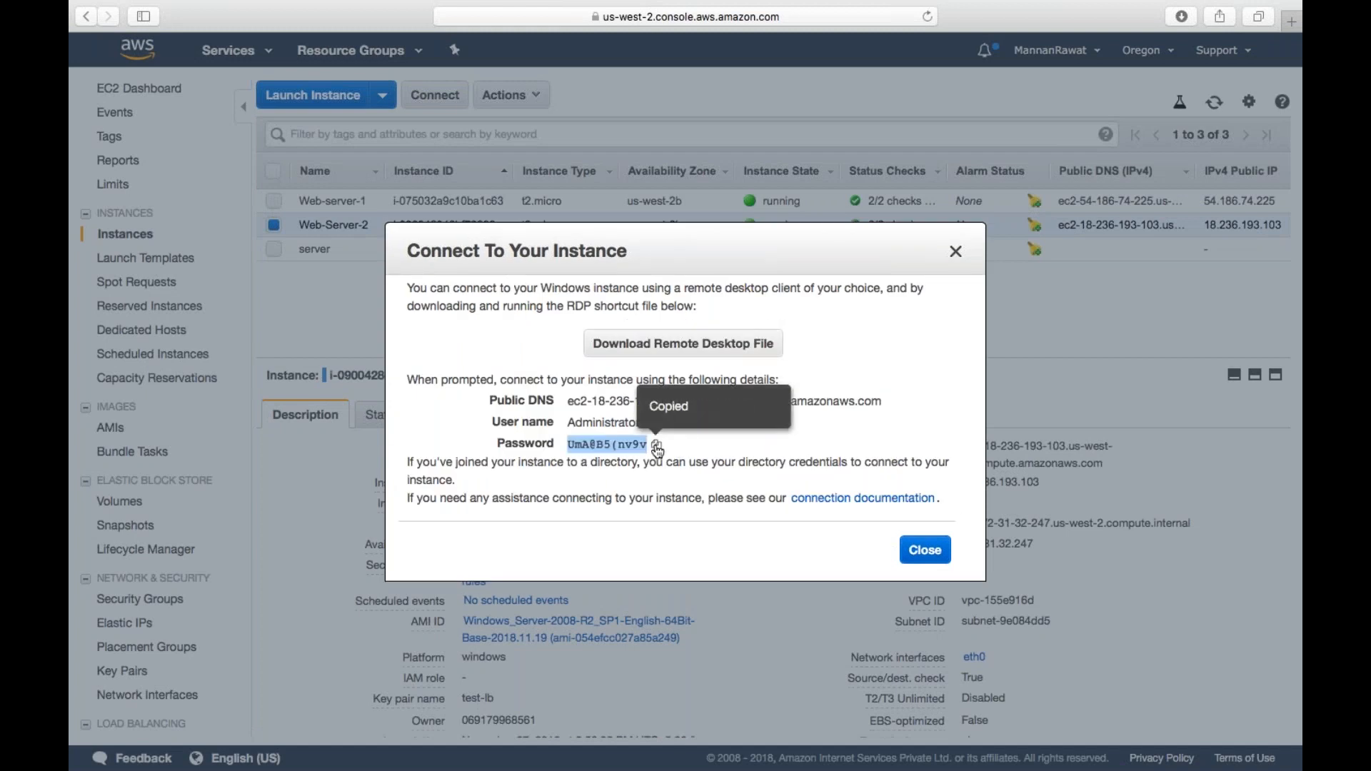
Add the label "Web src -2" below the first password in the Pages notes and paste the second instance's password under it.
key("ctrl+Right")
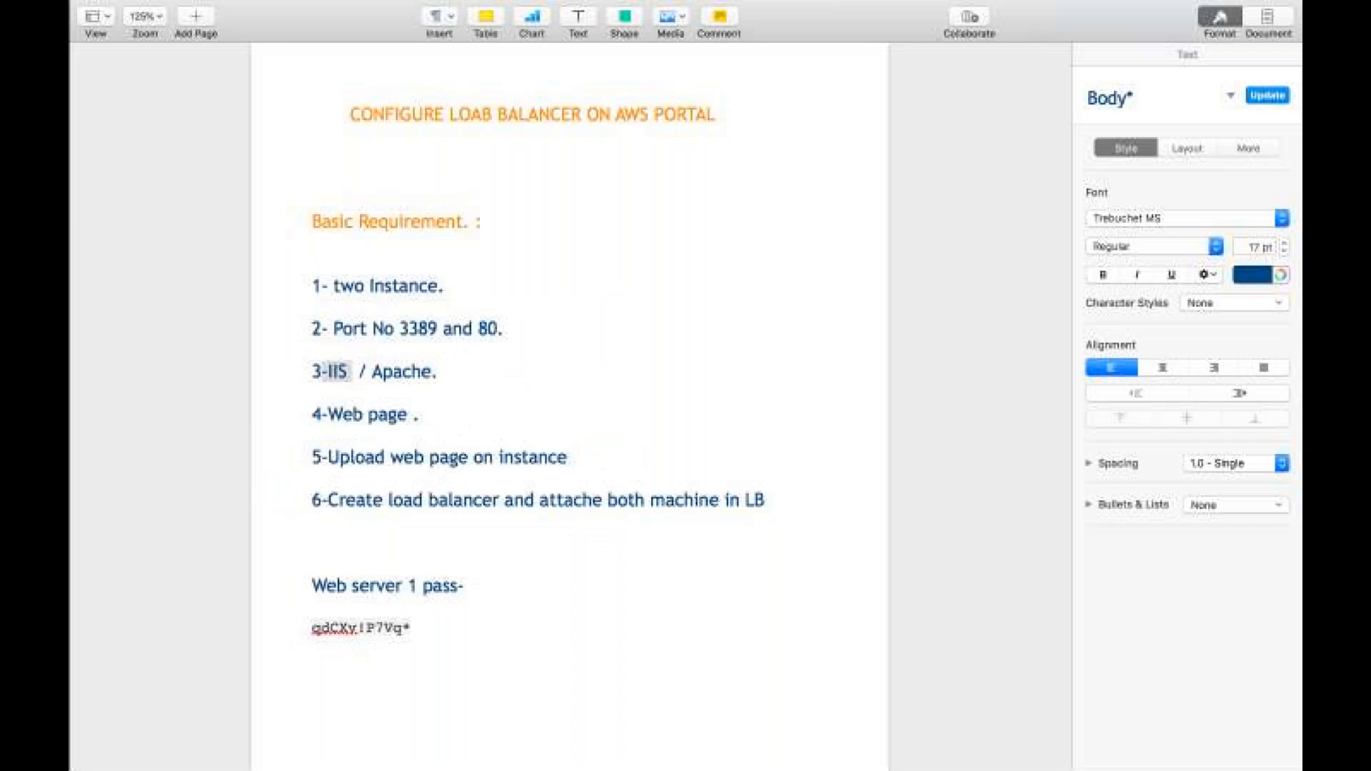
left_click(438, 628)
key("Down")
key("Down")
key("Down")
key("Down")
key("Return")
type("We")
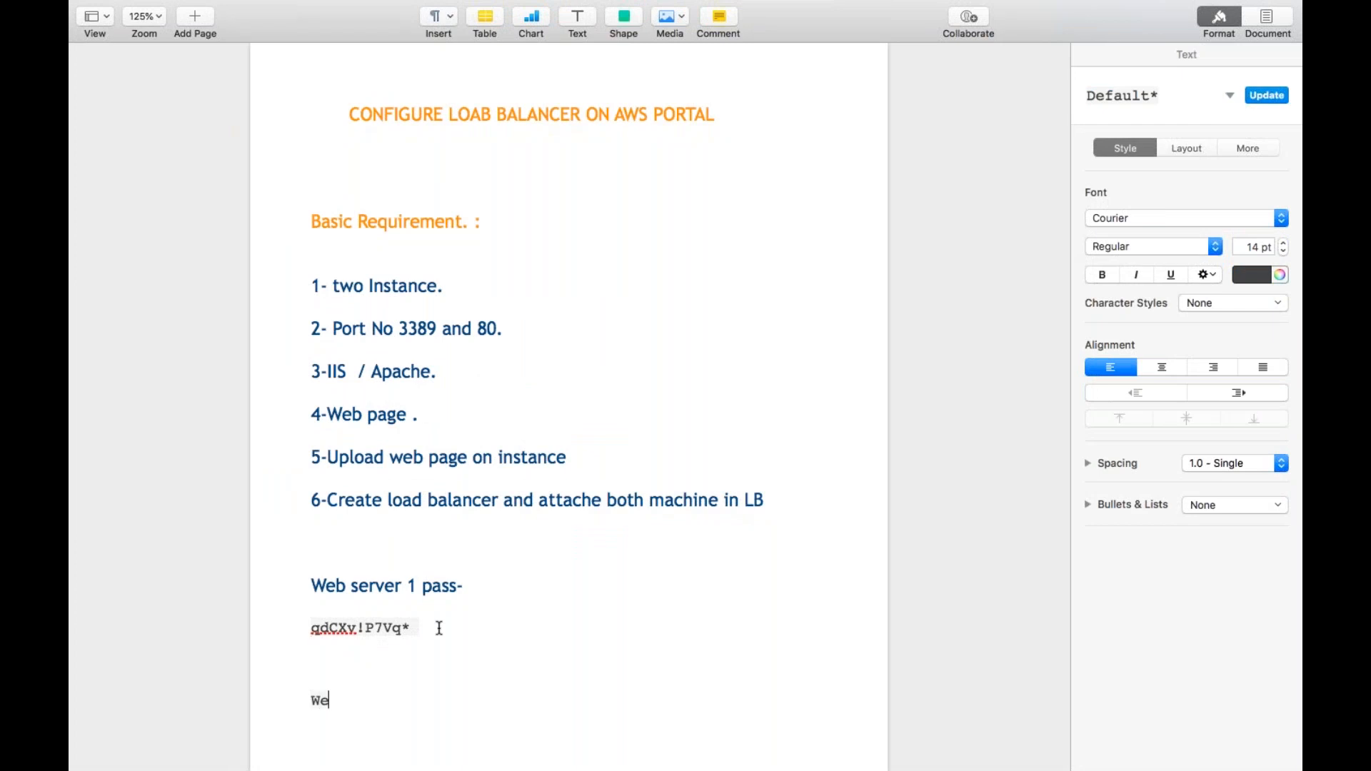
type("b server")
key("BackSpace")
key("BackSpace")
key("BackSpace")
key("BackSpace")
key("BackSpace")
type("rv")
type(" -2")
key("Return")
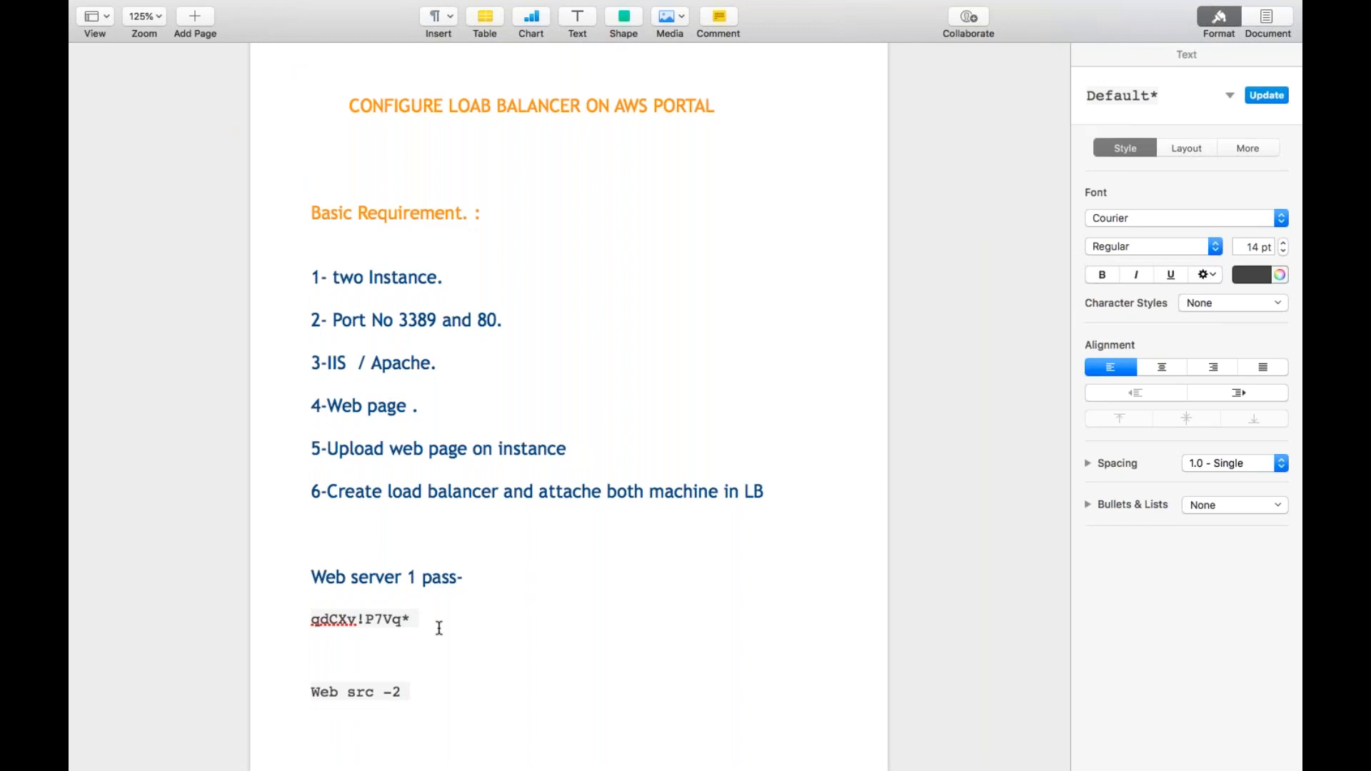
key("super+v")
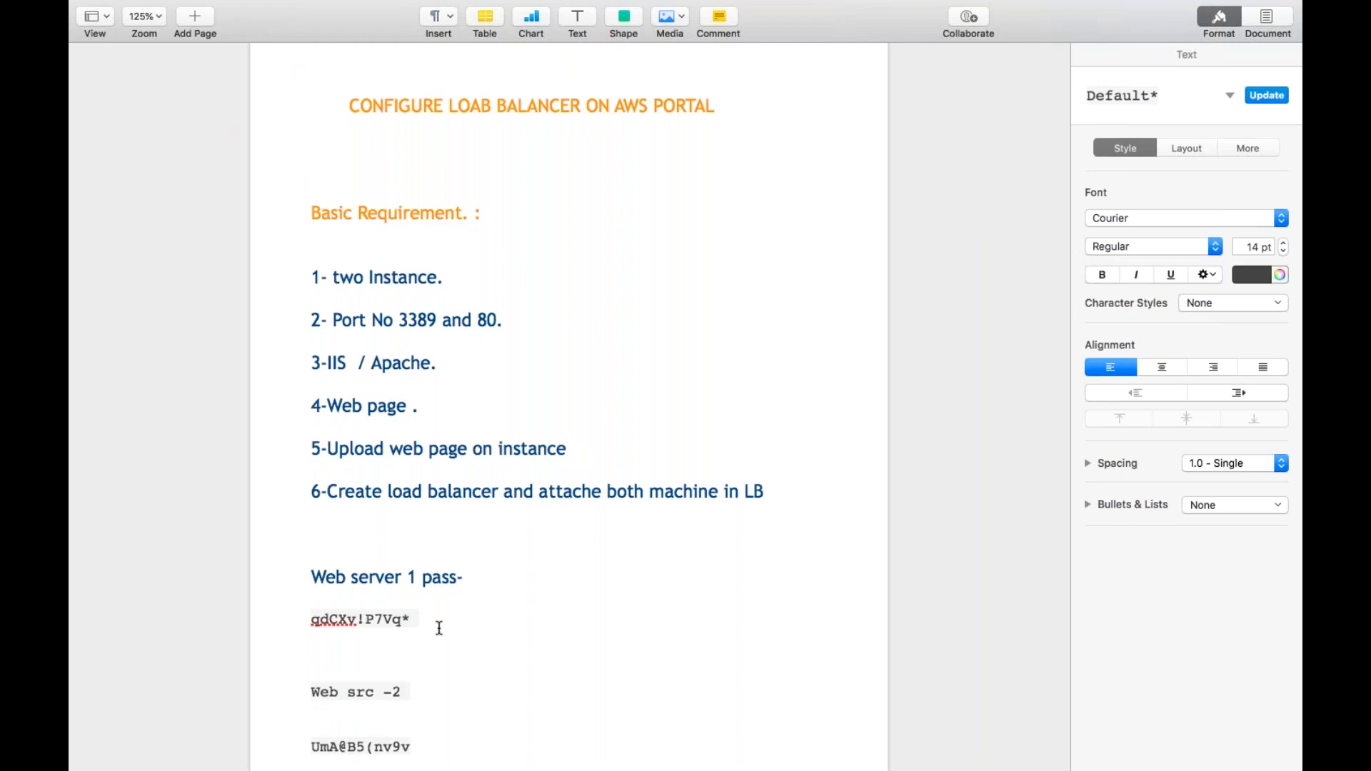
Switch to the EC2 console, close the instance connection details, and copy the IPv4 public IP of Web-Server-2.
scroll(439, 627, "down", 2)
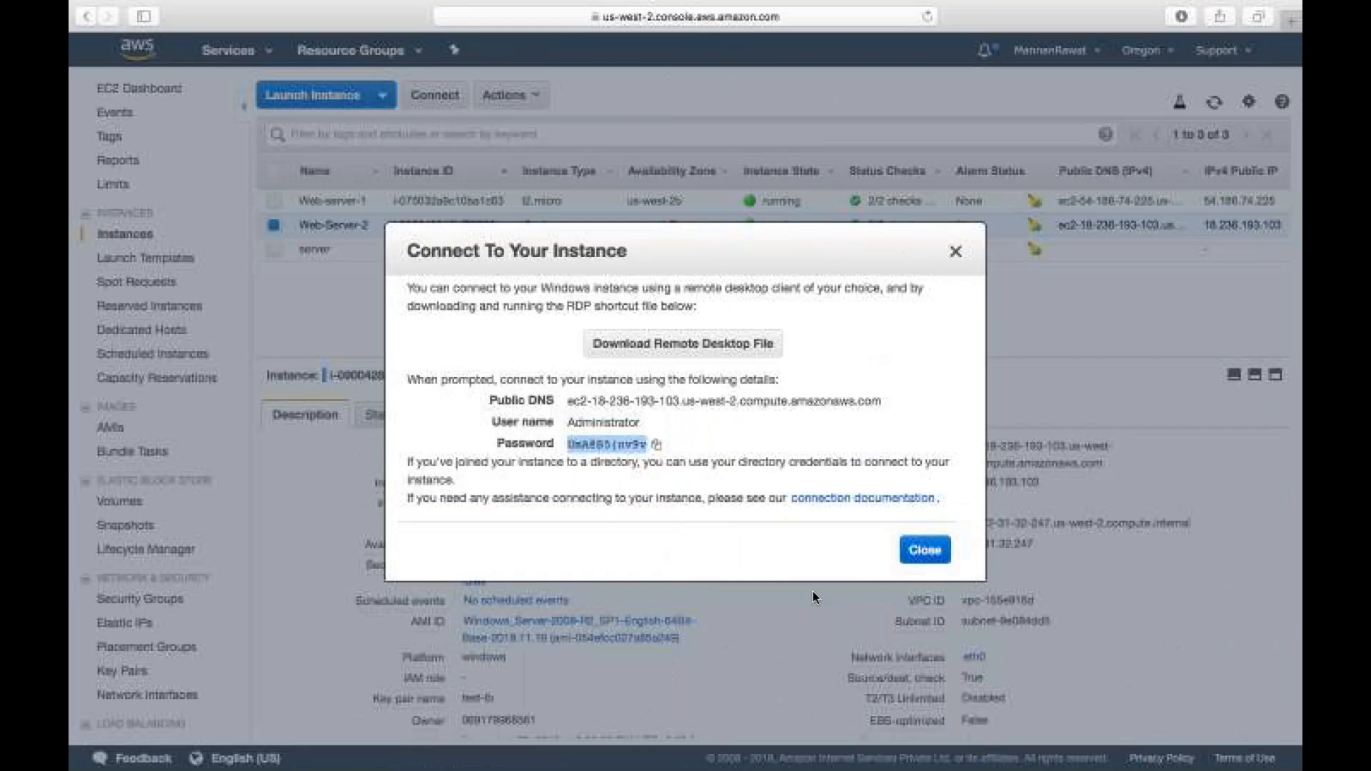
left_click(901, 559)
left_click(1055, 481)
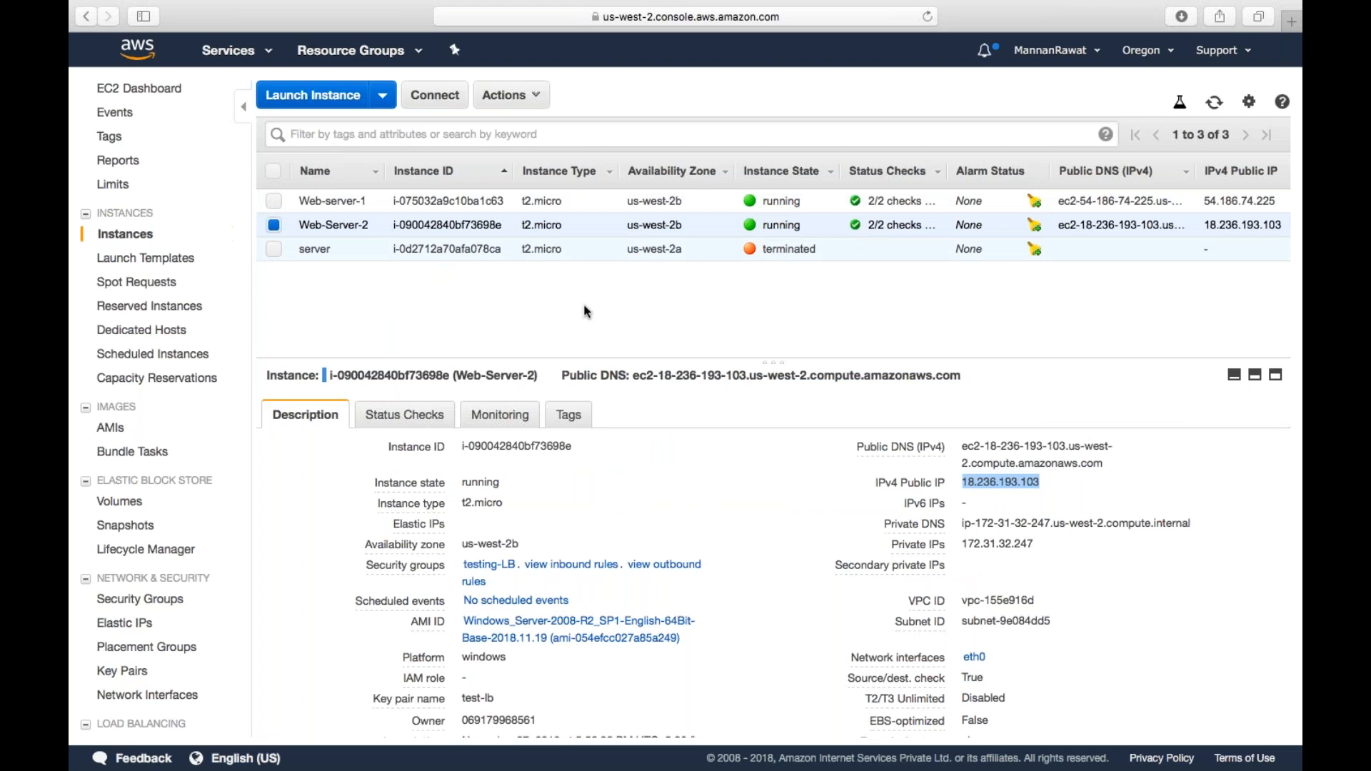
Switch to Microsoft Remote Desktop and create a connection named web-2 with PC name 18.236.193.103 and user name Administrator.
key("ctrl+Right")
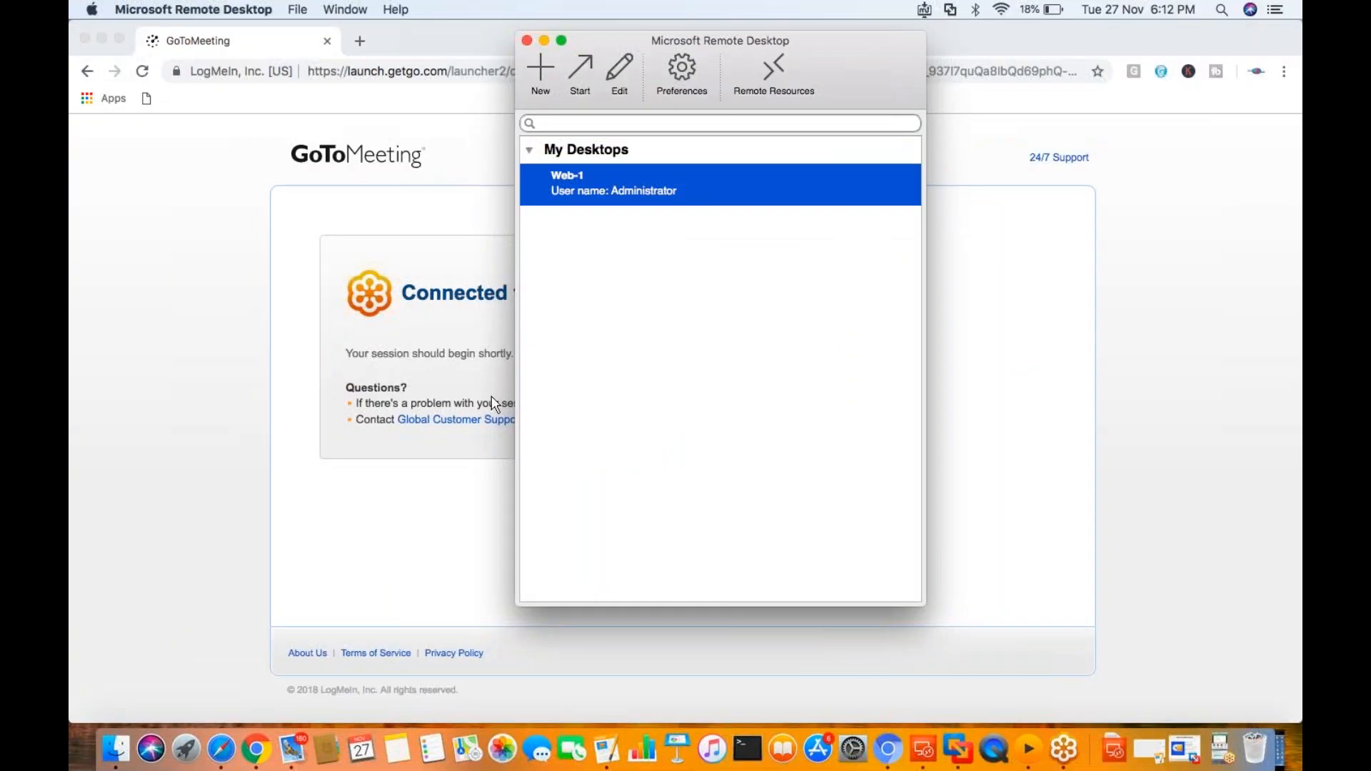
key("super+n")
type("web-")
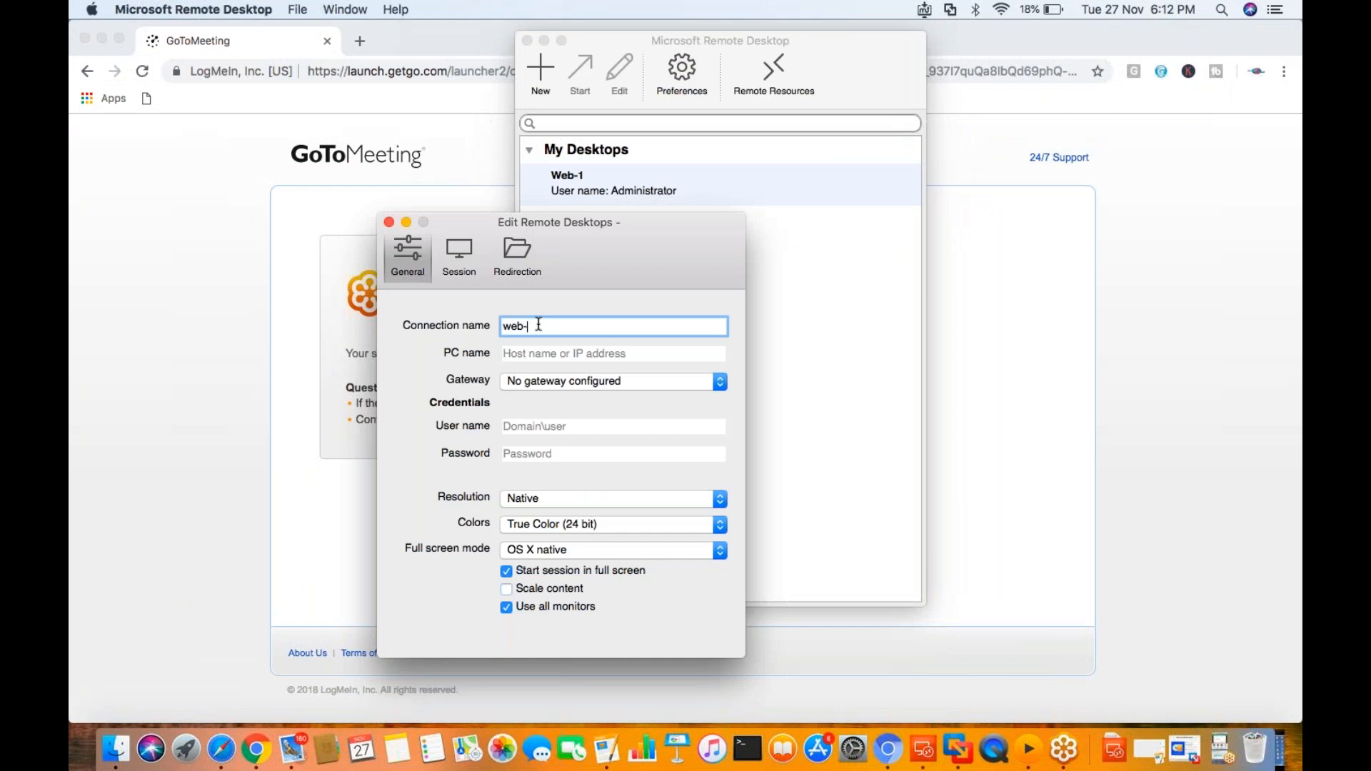
type("2")
left_click(542, 426)
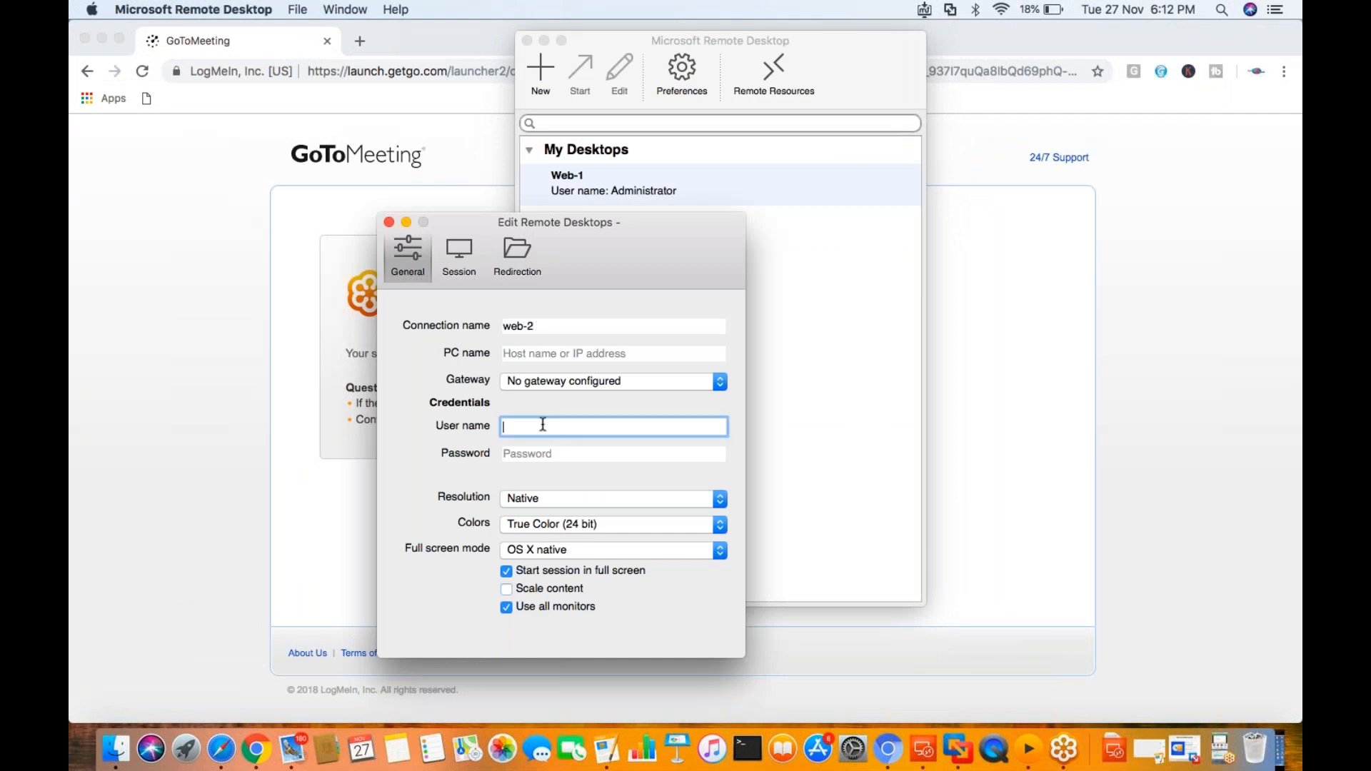
left_click(566, 354)
key("super+v")
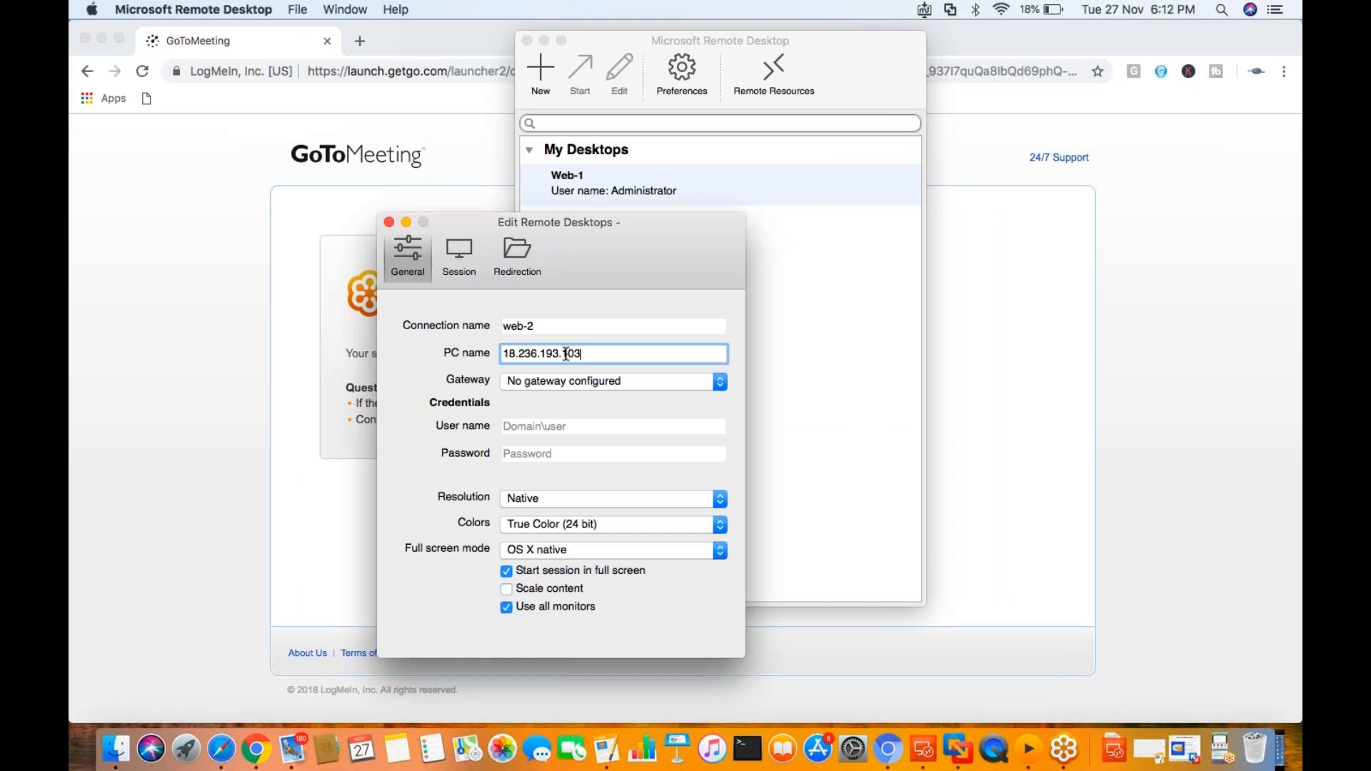
left_click(543, 425)
type("Admini")
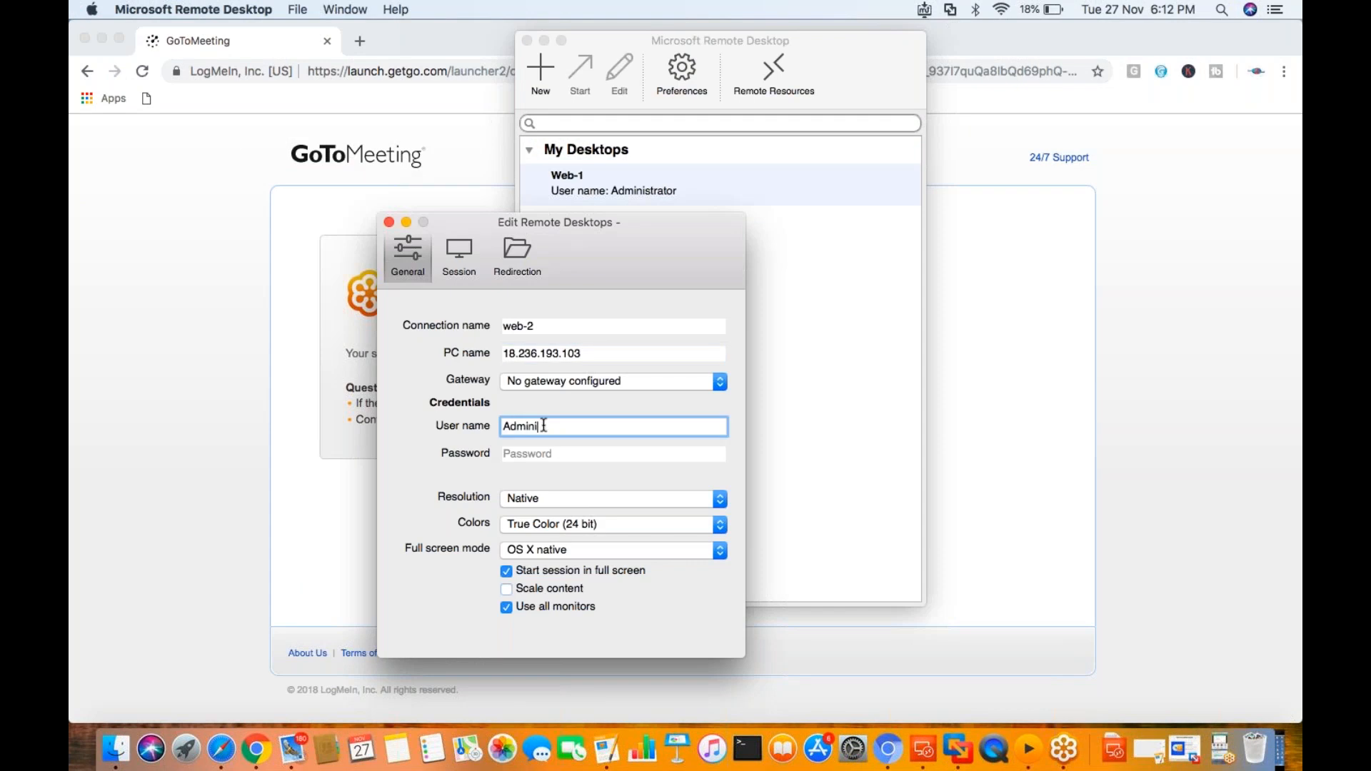
type("strator")
key("Tab")
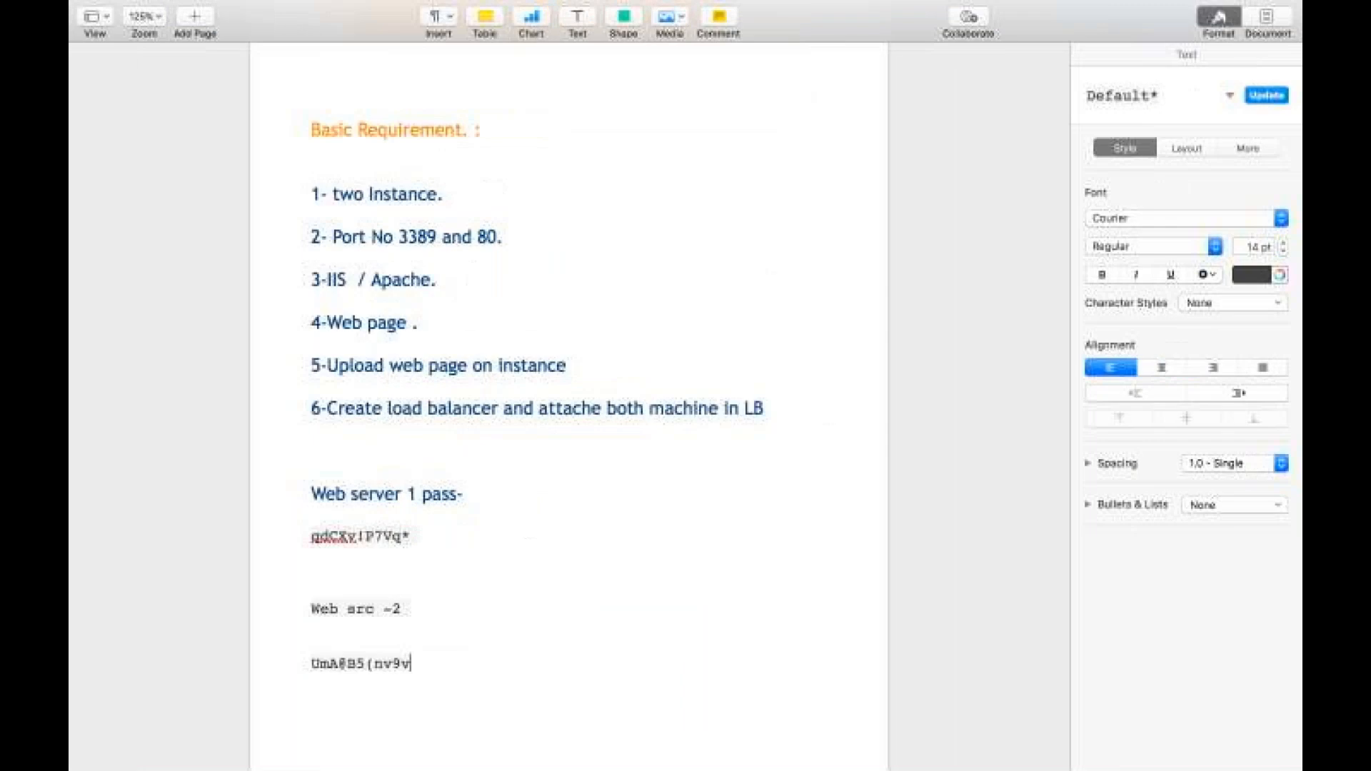
Copy the second server's password from the Pages notes into the web-2 connection's Password field and close the connection settings.
left_click_drag(411, 664, 297, 666)
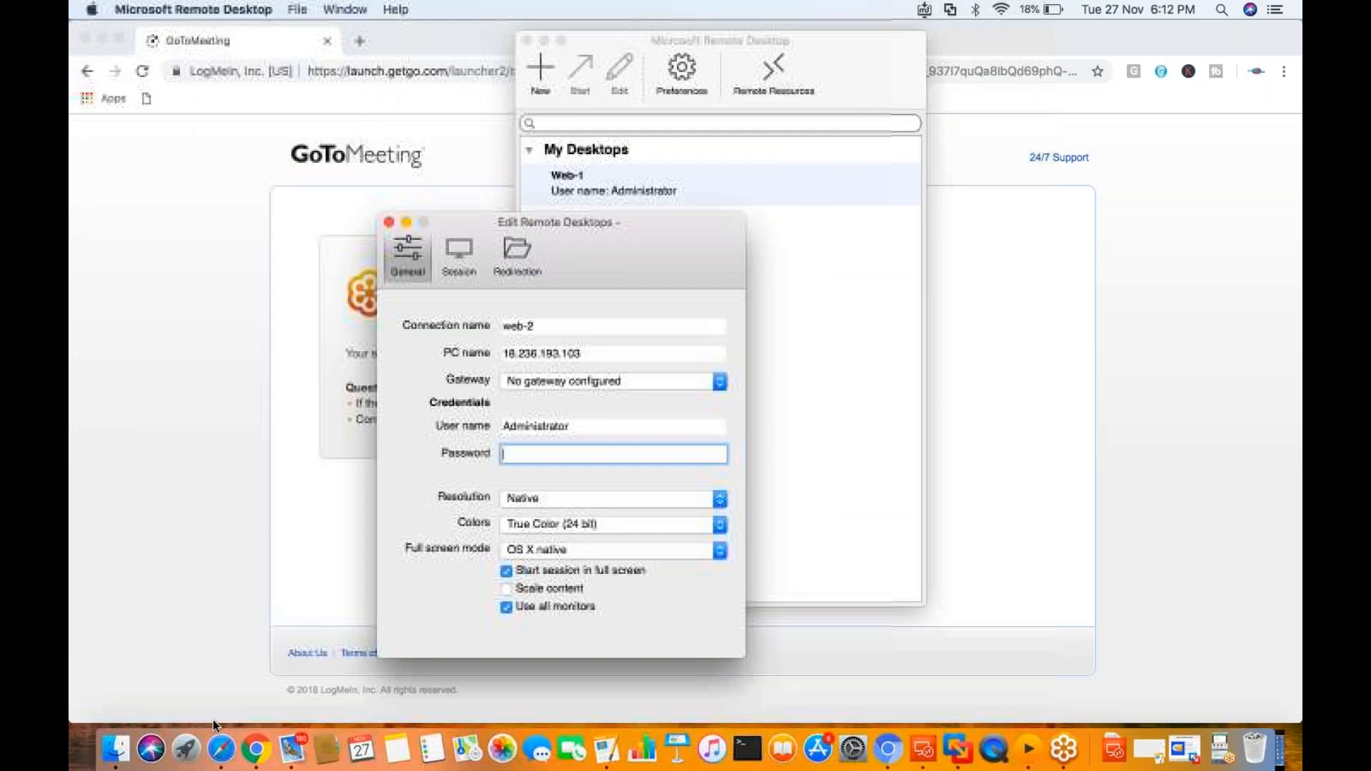
key("super+v")
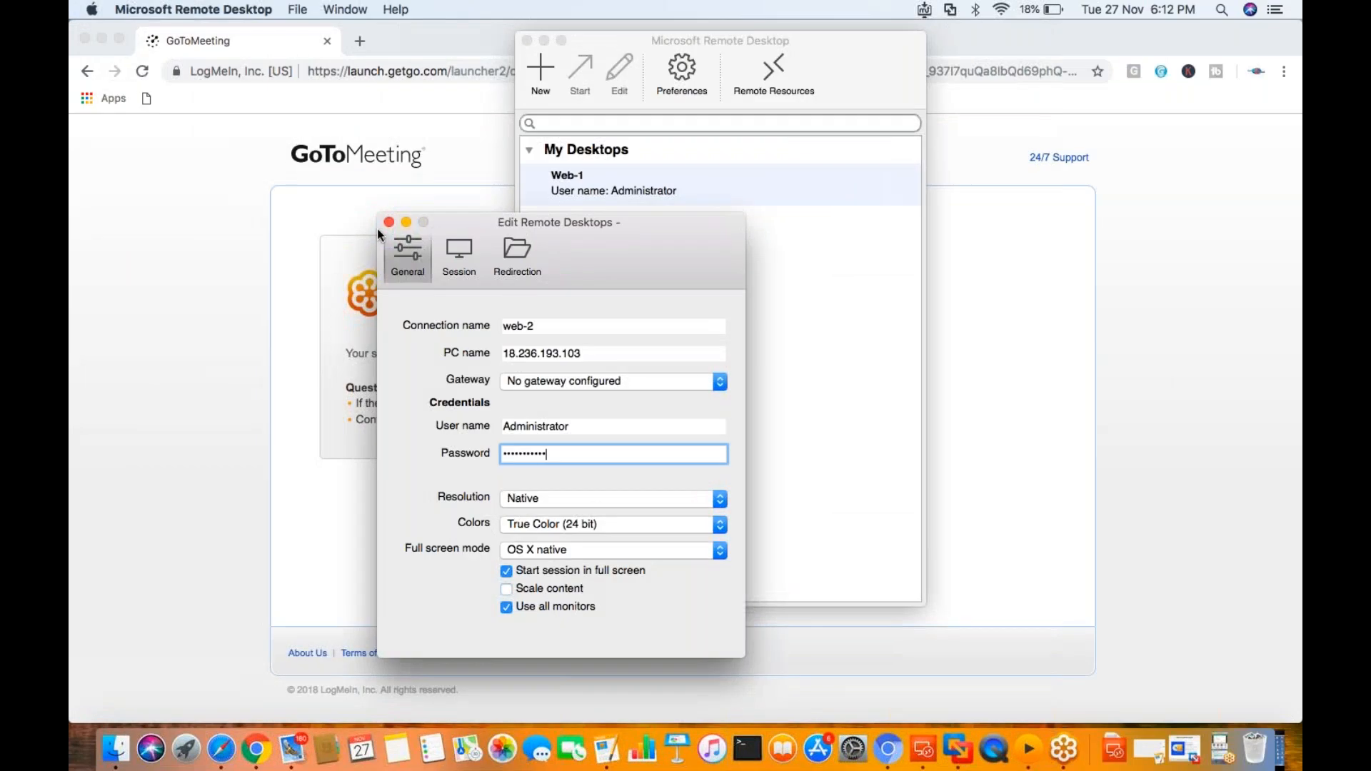
left_click(387, 222)
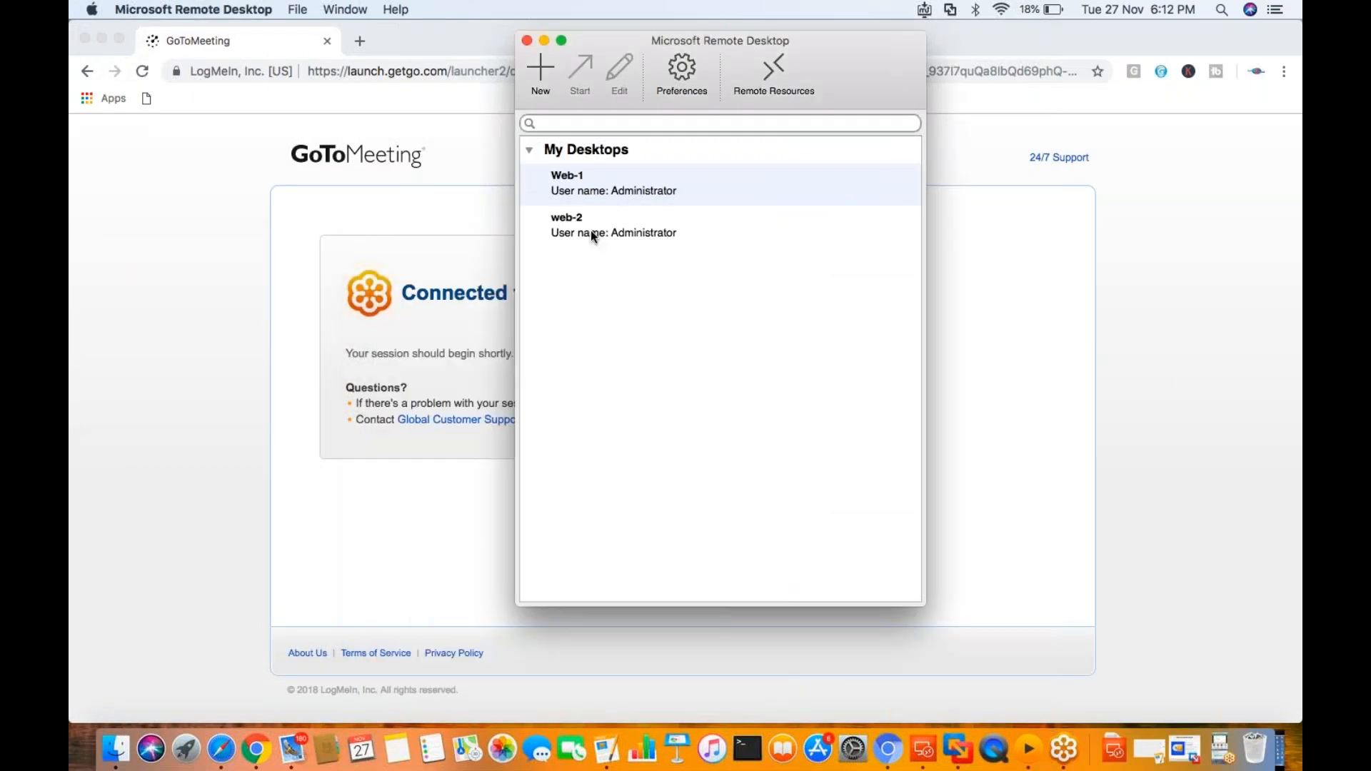
Start the web-2 remote desktop session and continue despite the unverified certificate.
right_click(590, 230)
left_click(618, 240)
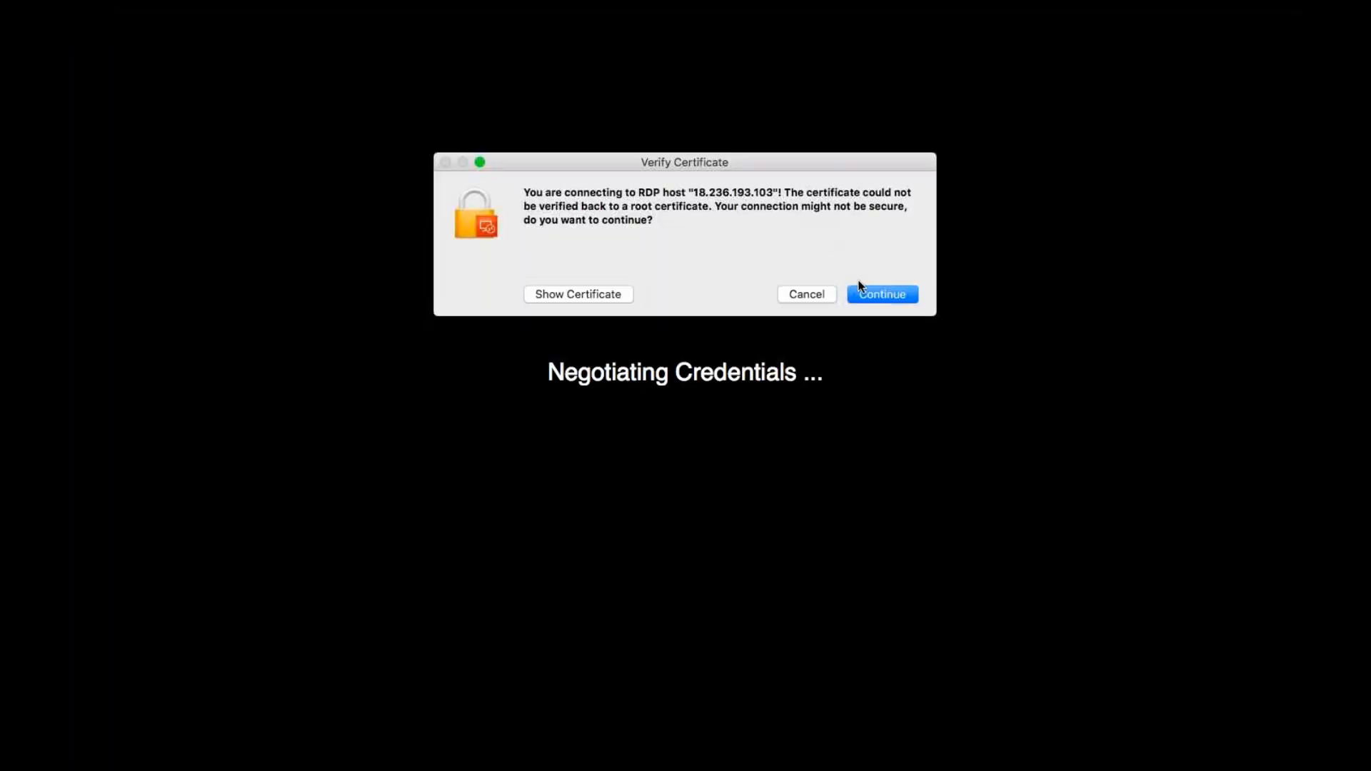
left_click(864, 288)
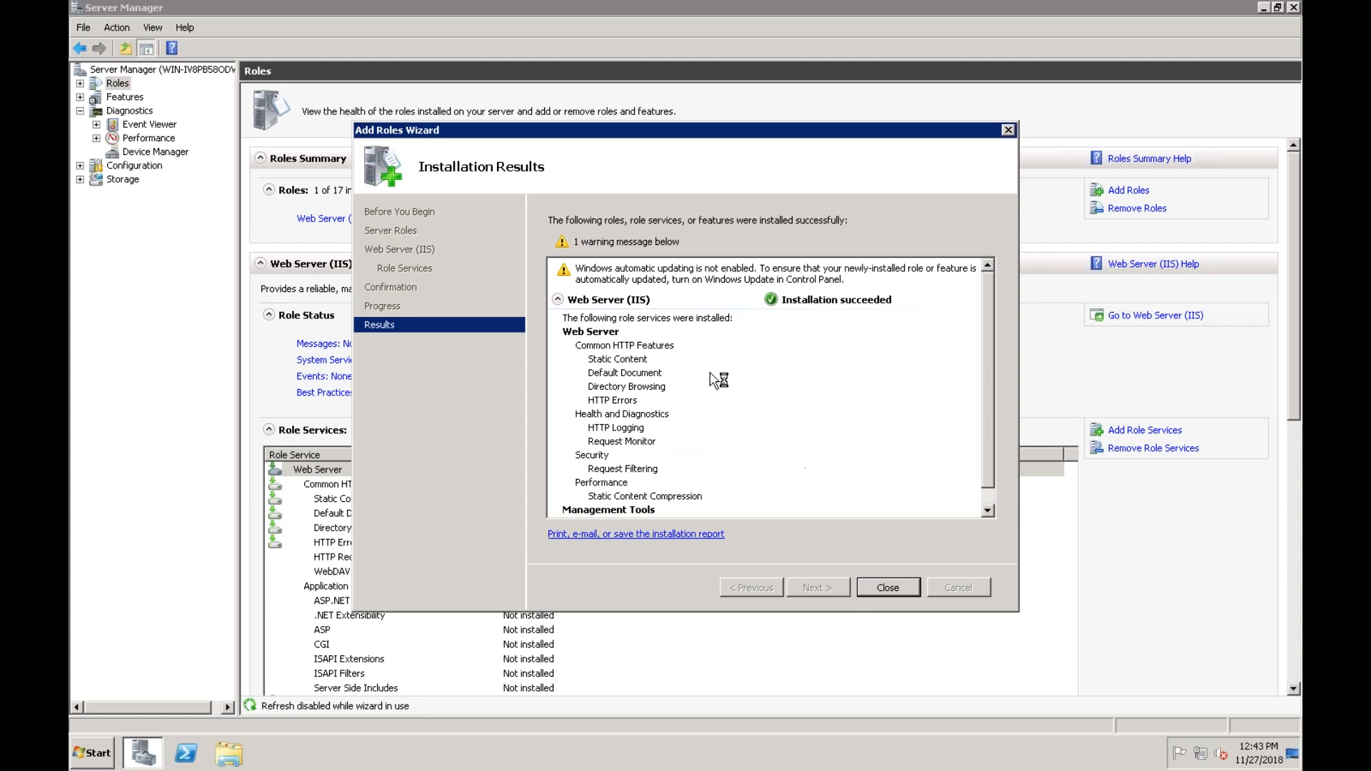
On the Web-1 server, close the finished role installation and Server Manager, and open the C:\inetpub\wwwroot folder.
left_click(903, 591)
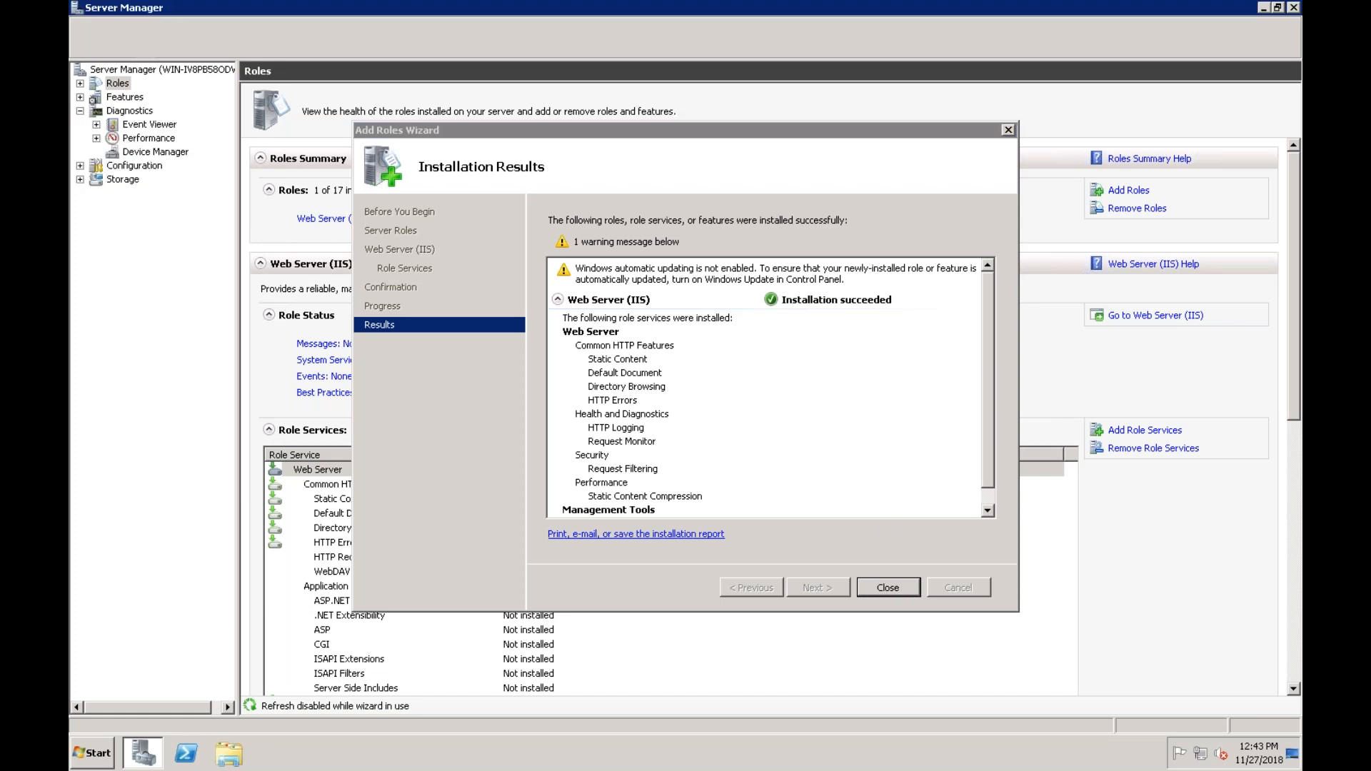
left_click(1293, 8)
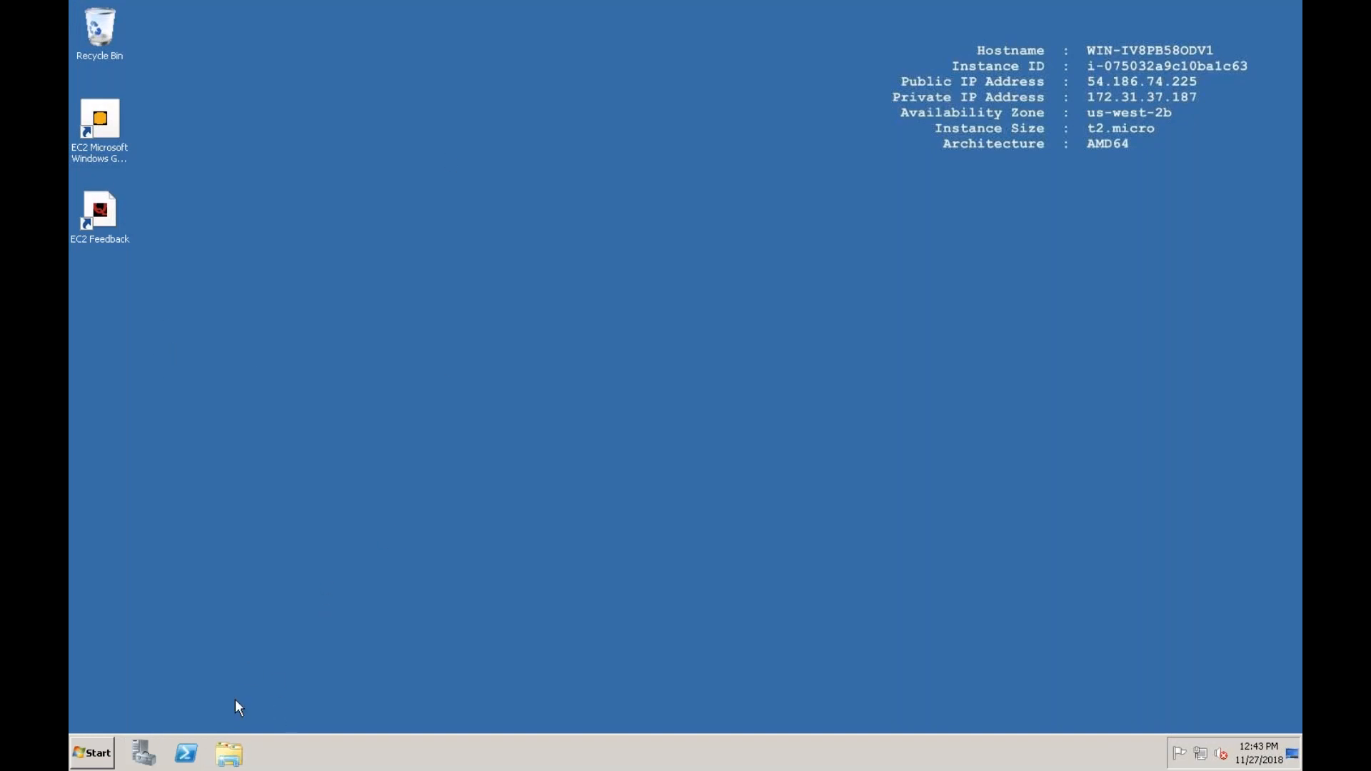
left_click(229, 753)
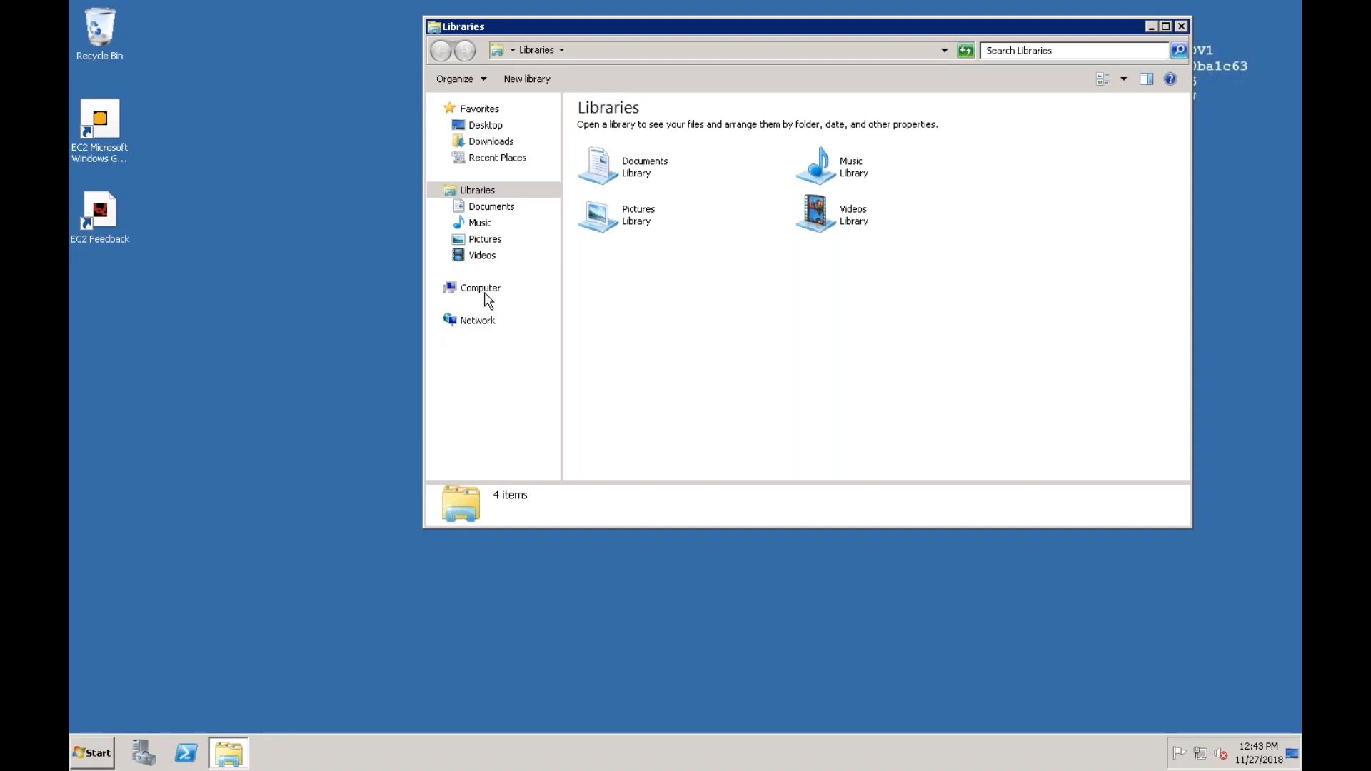
left_click(485, 294)
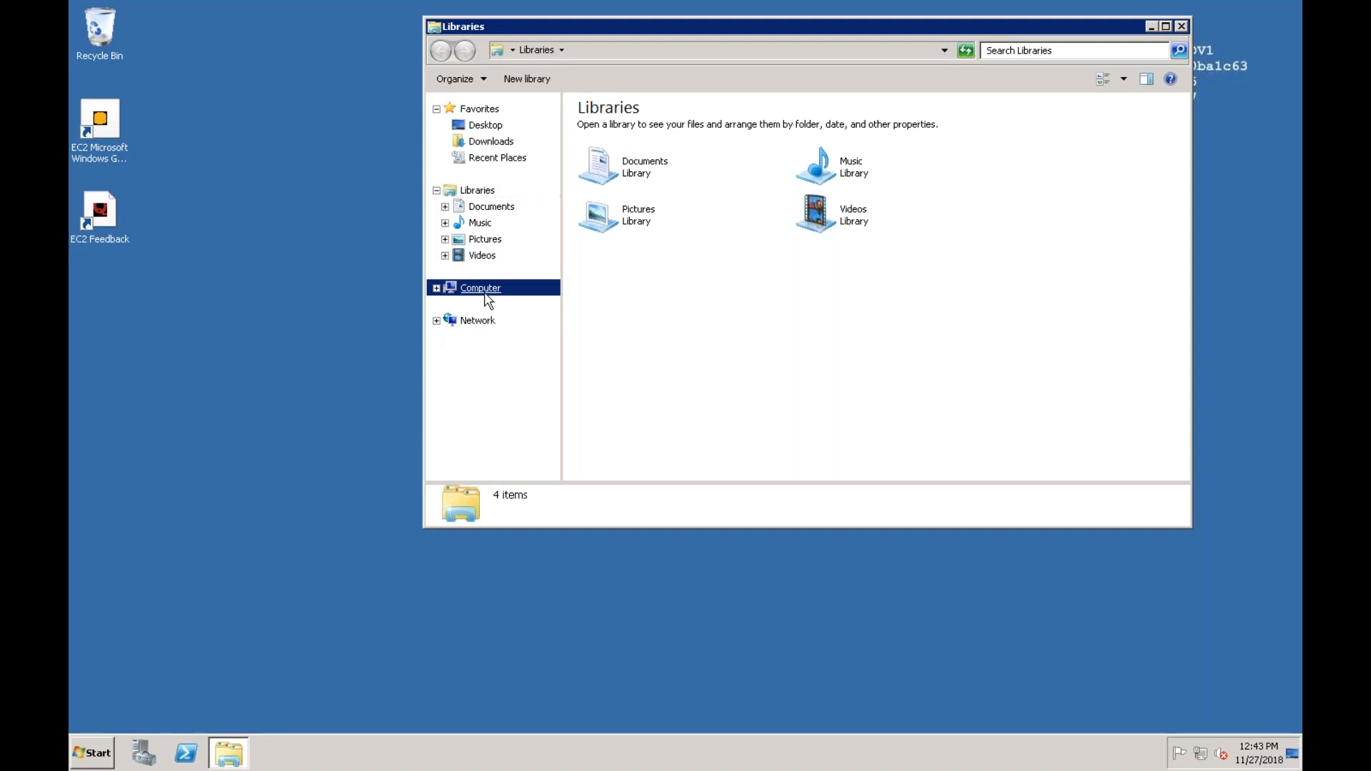
right_click(664, 138)
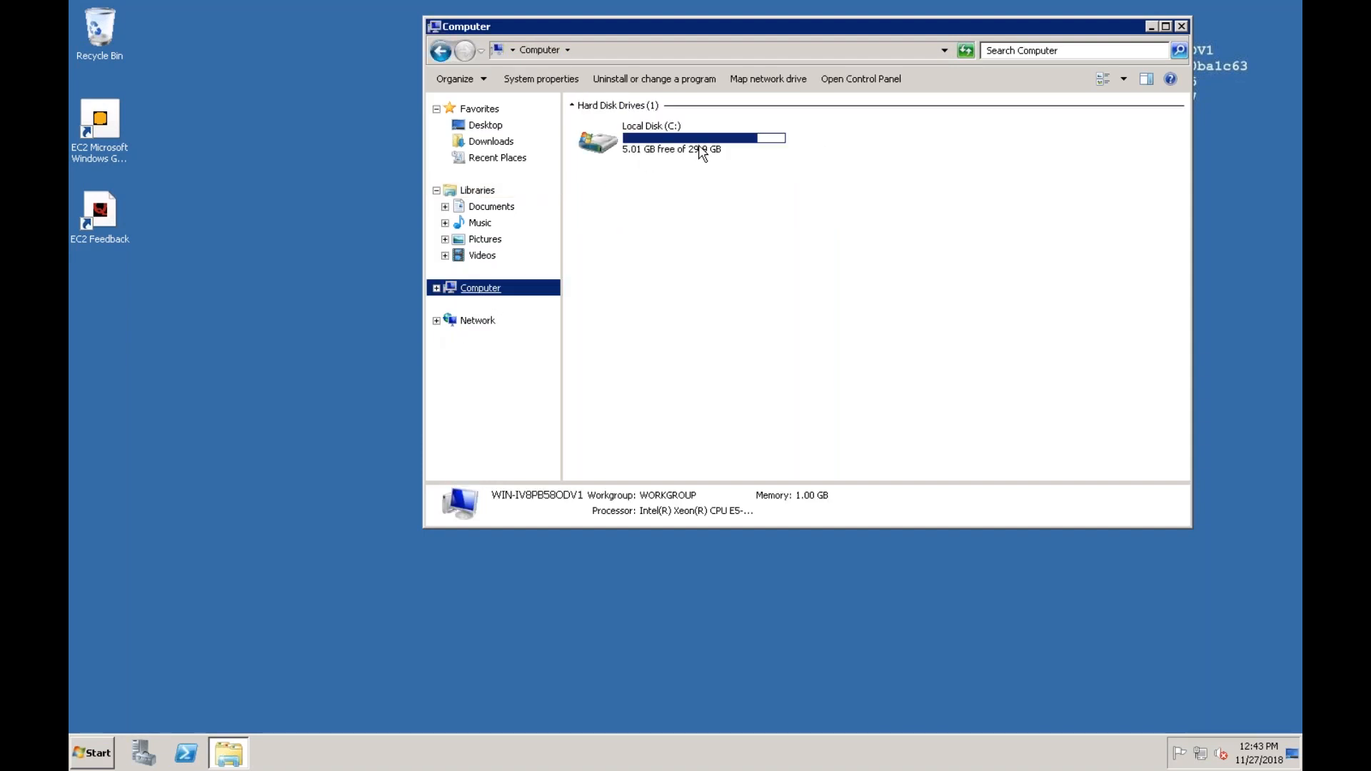
left_click(705, 144)
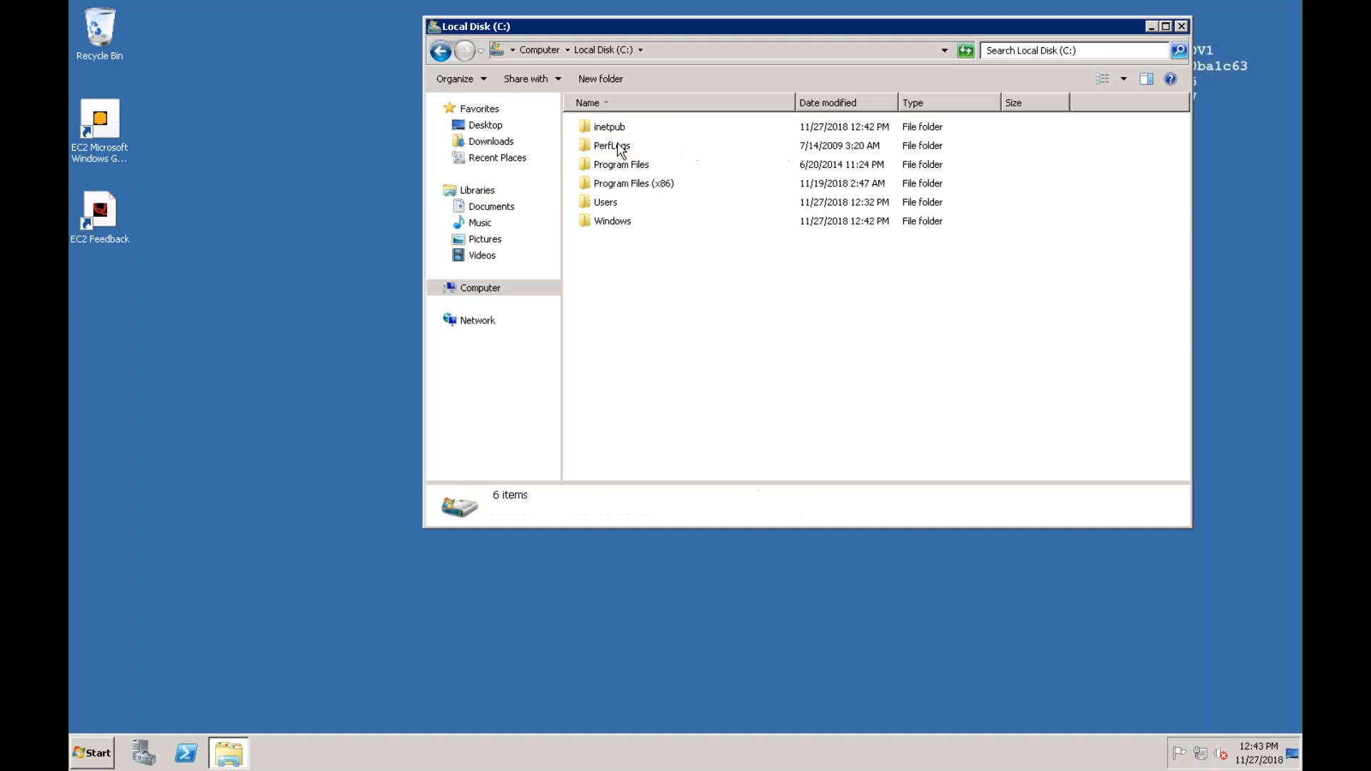
right_click(613, 130)
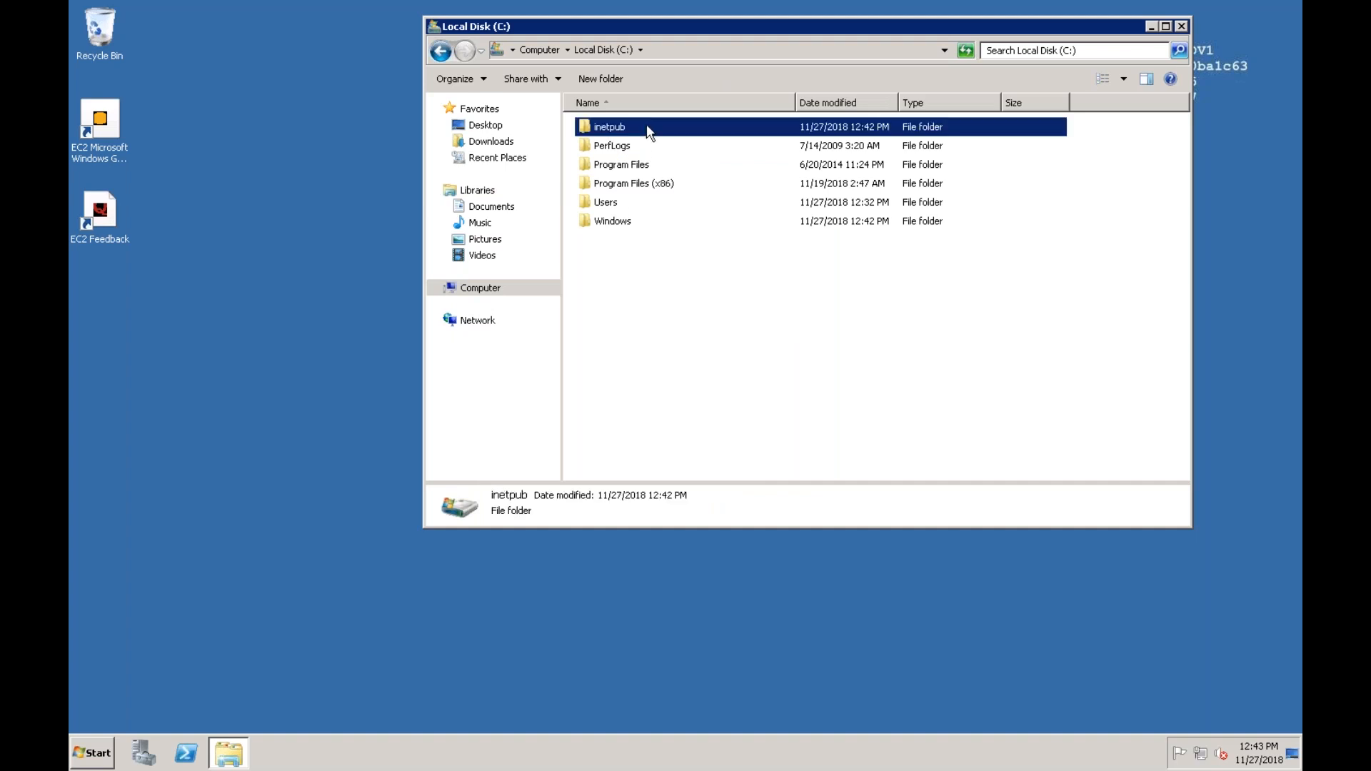
left_click(651, 135)
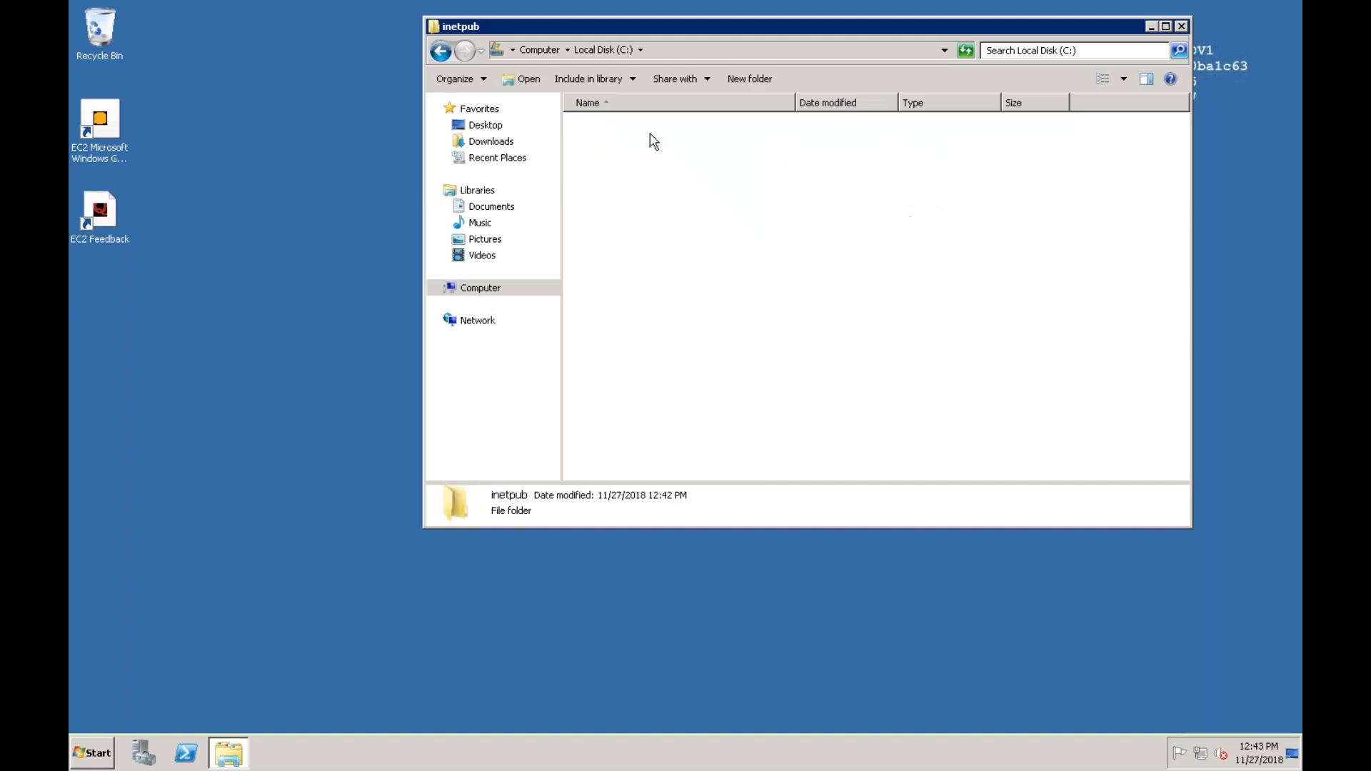
right_click(613, 203)
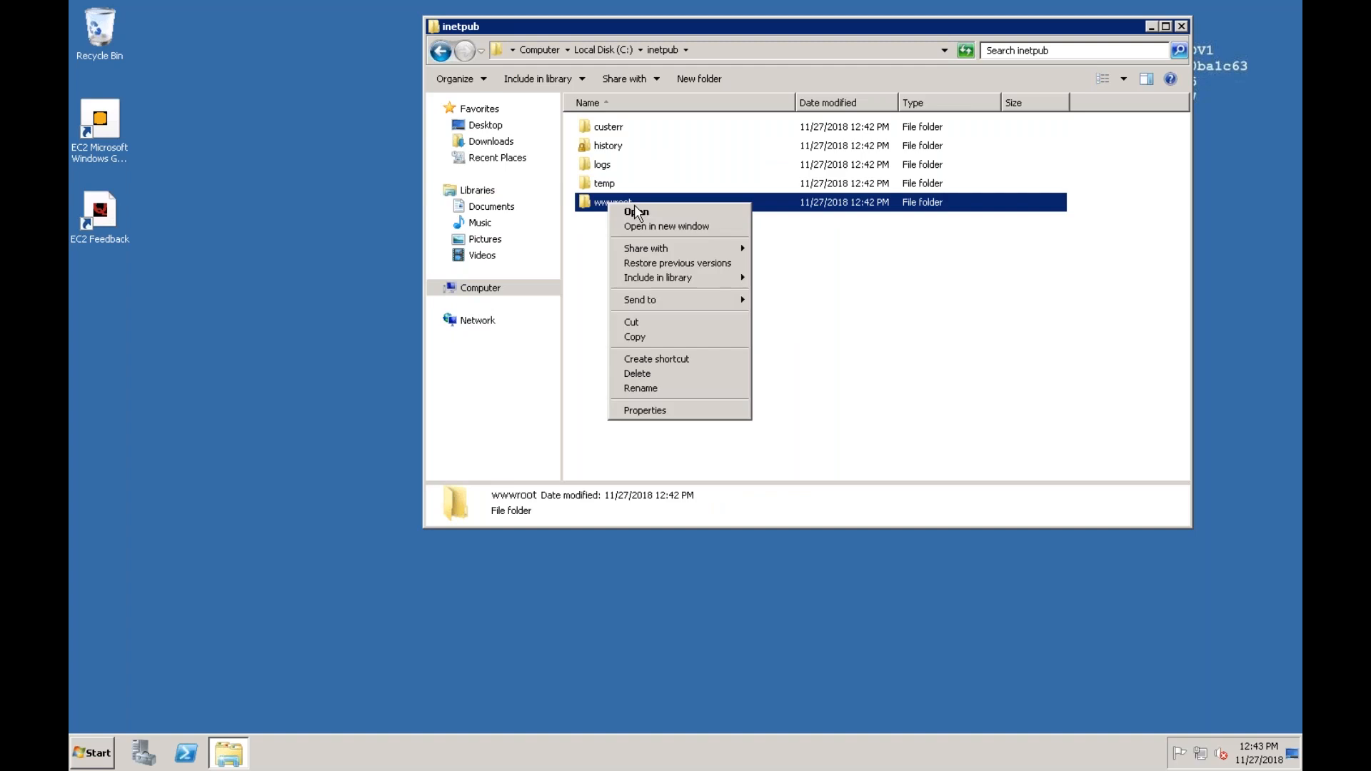
left_click(638, 209)
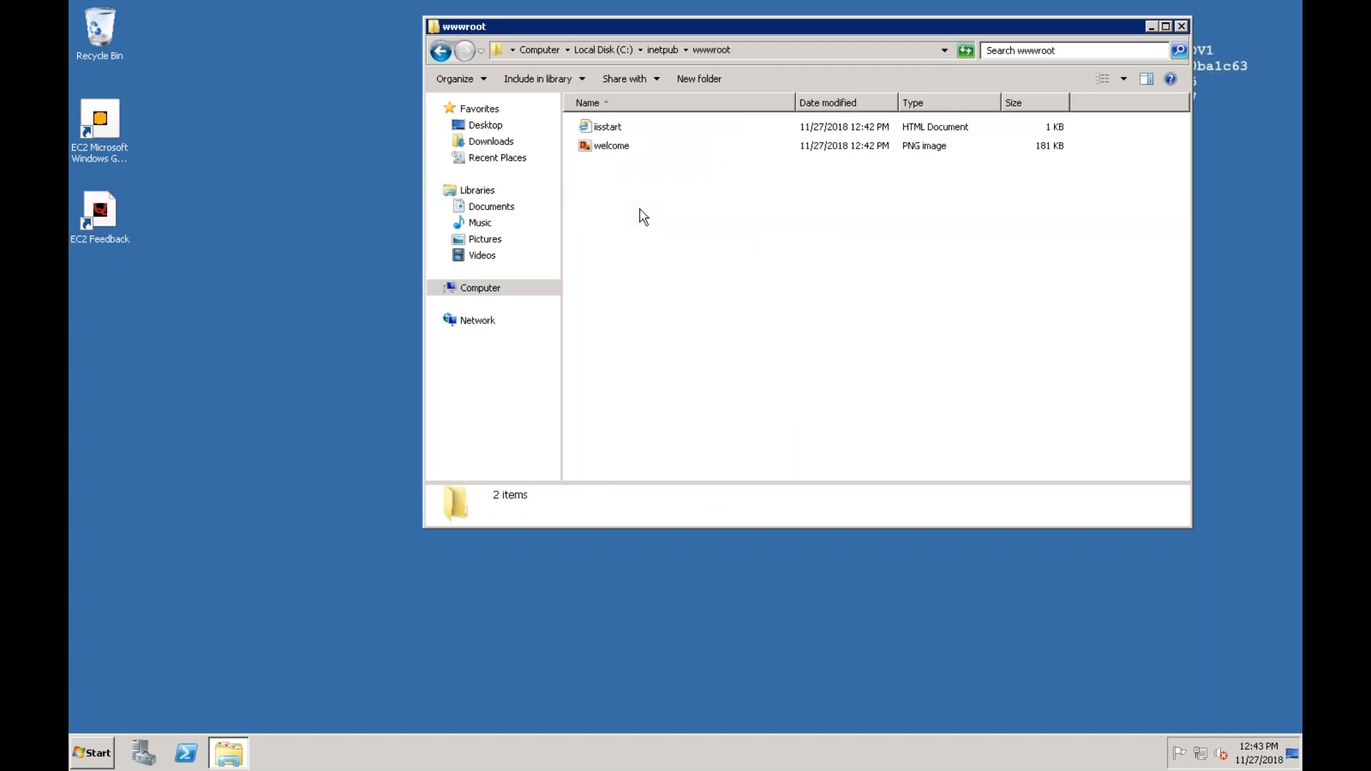
right_click(605, 129)
left_click(631, 134)
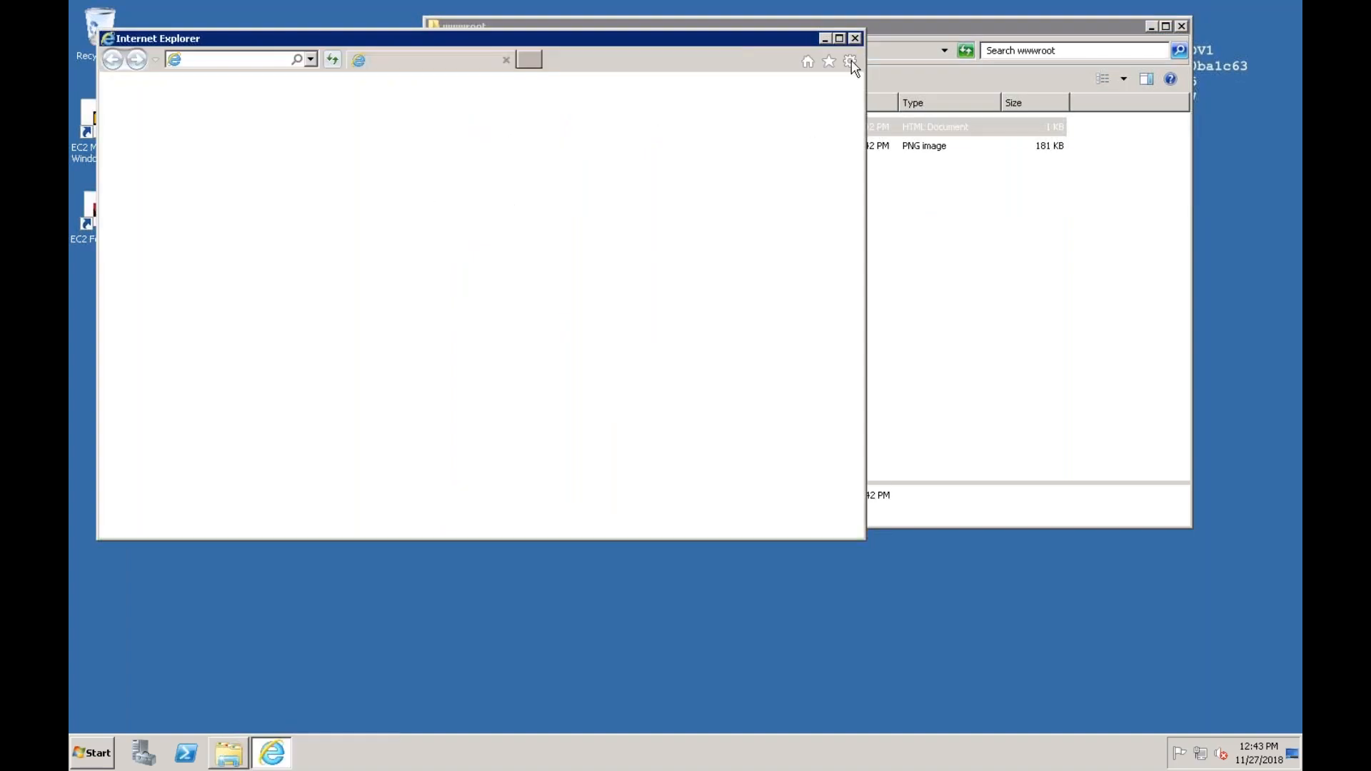
left_click(855, 38)
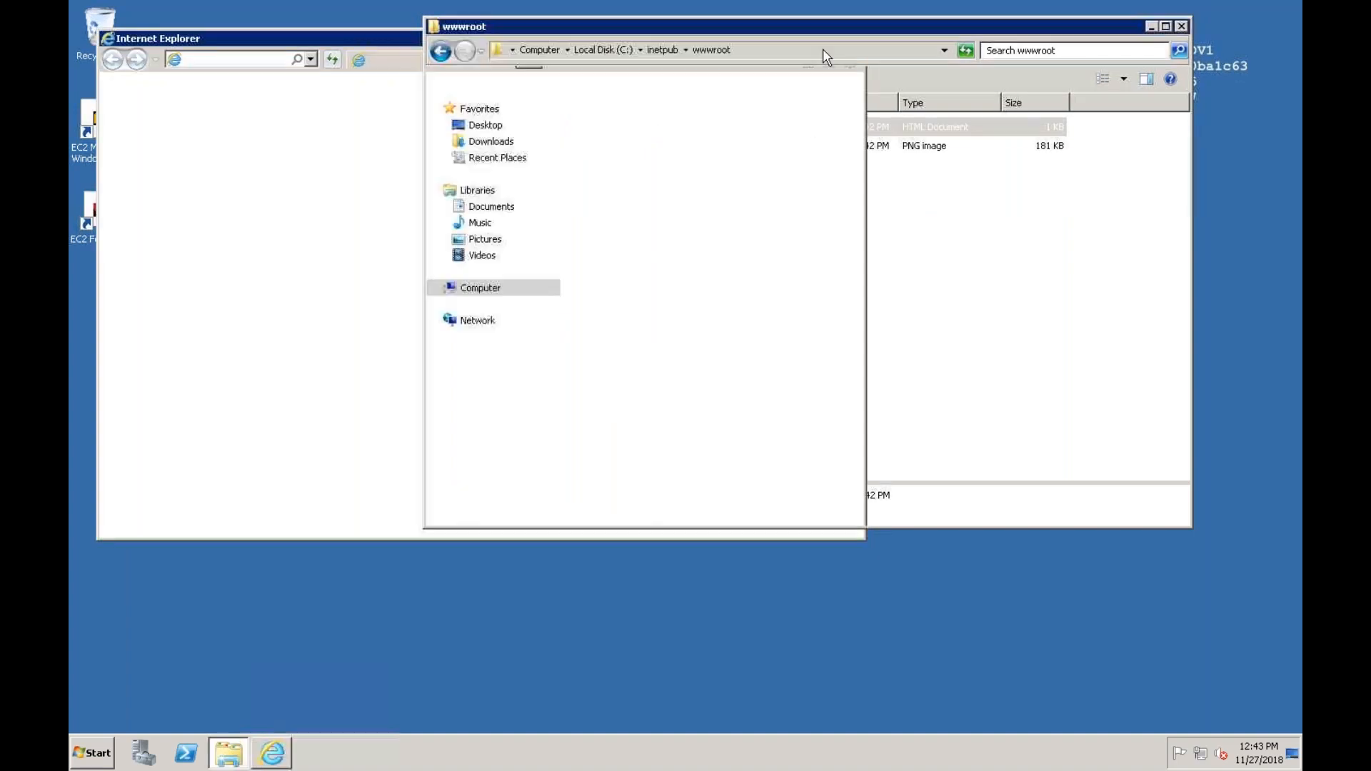
Open the iisstart HTML file from the wwwroot folder in Notepad.
right_click(602, 134)
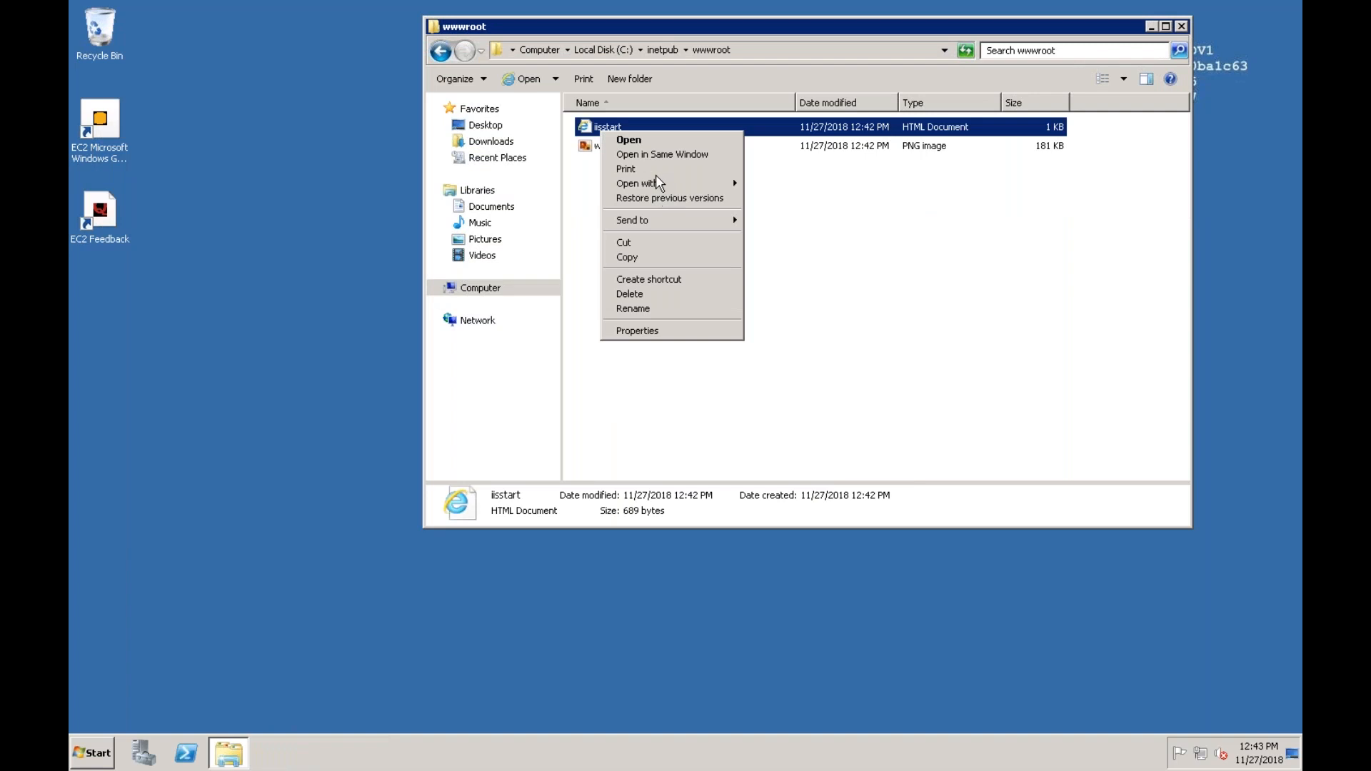
mouse_move(657, 188)
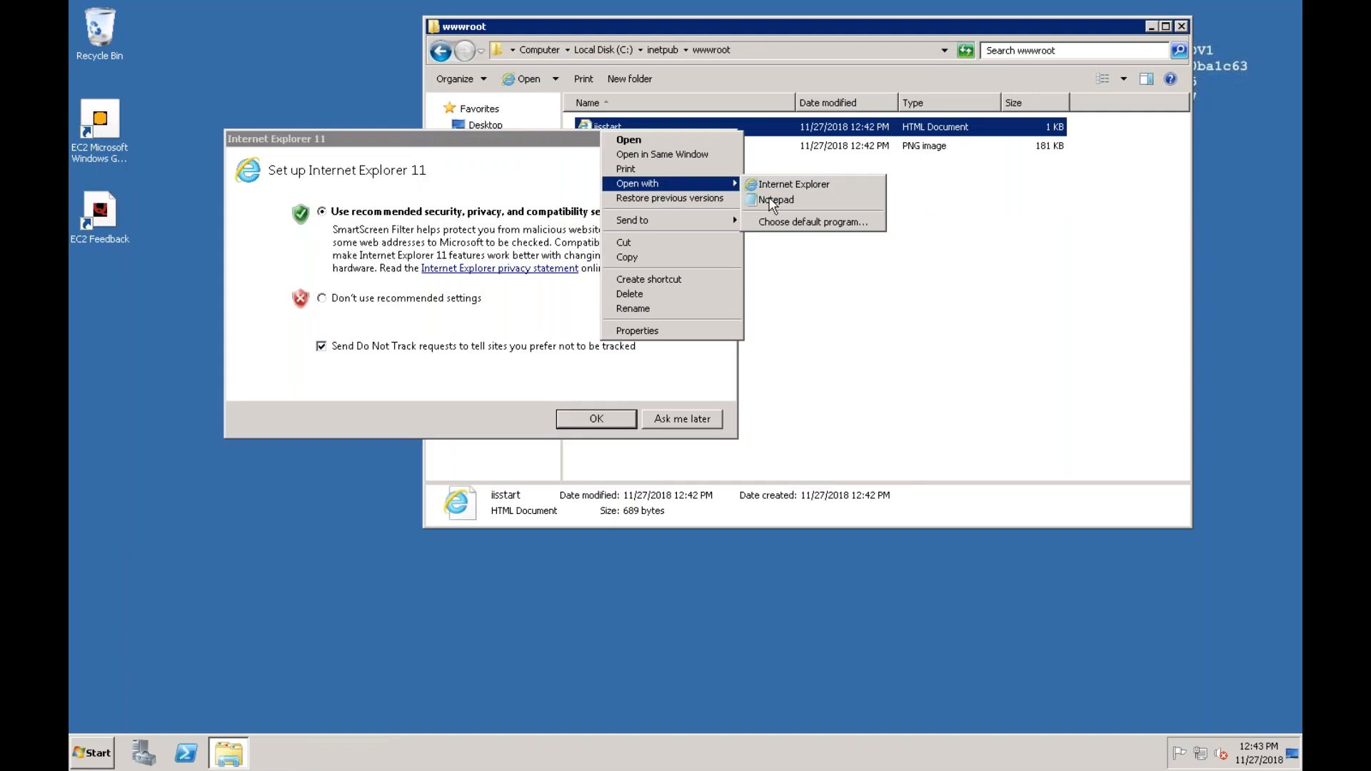
left_click(776, 200)
Add the line "THIS IS WEB SERVER 1" below the container div tag in iisstart, with blank lines around the tag, and save the file.
left_click(244, 377)
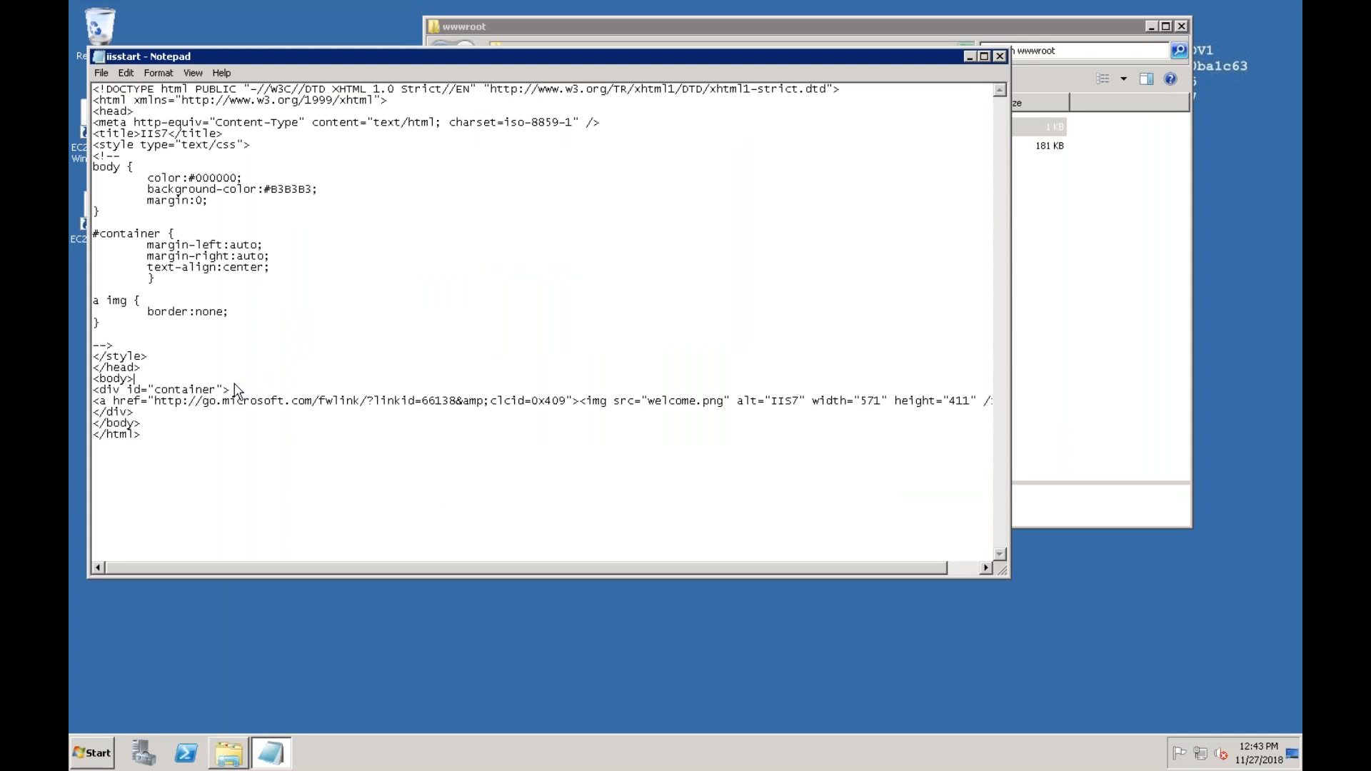
key("Return")
left_click(250, 402)
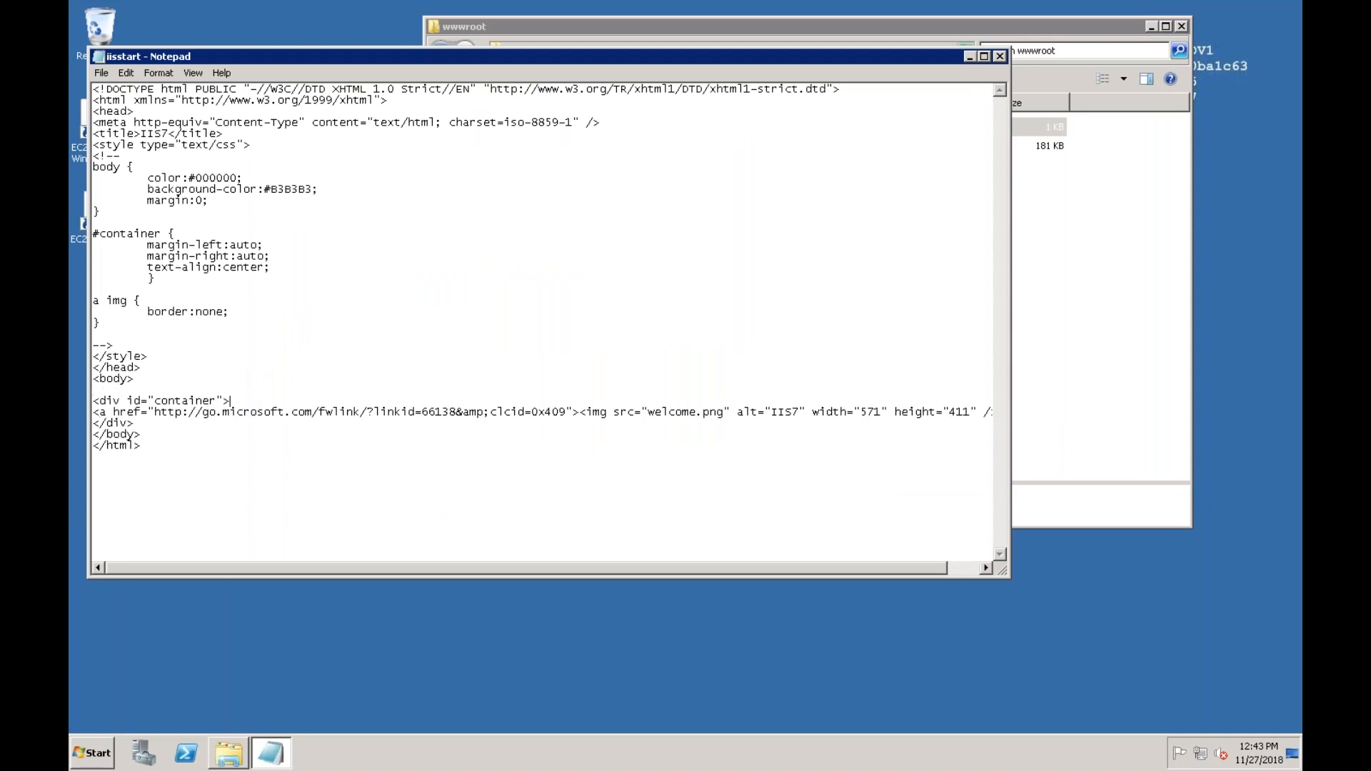
key("Return")
key("Return")
key("Return")
type("THIS ")
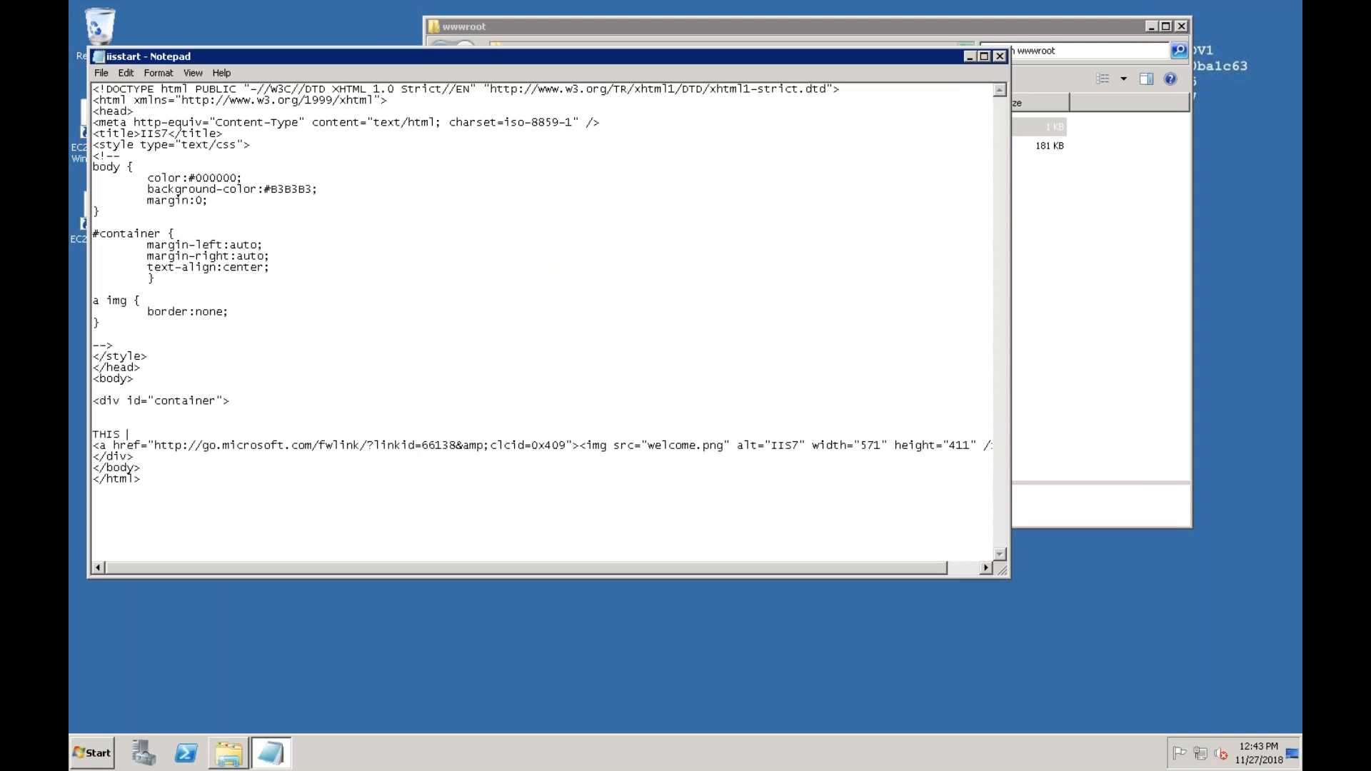
type("IS WEB SERVER 1")
left_click(999, 56)
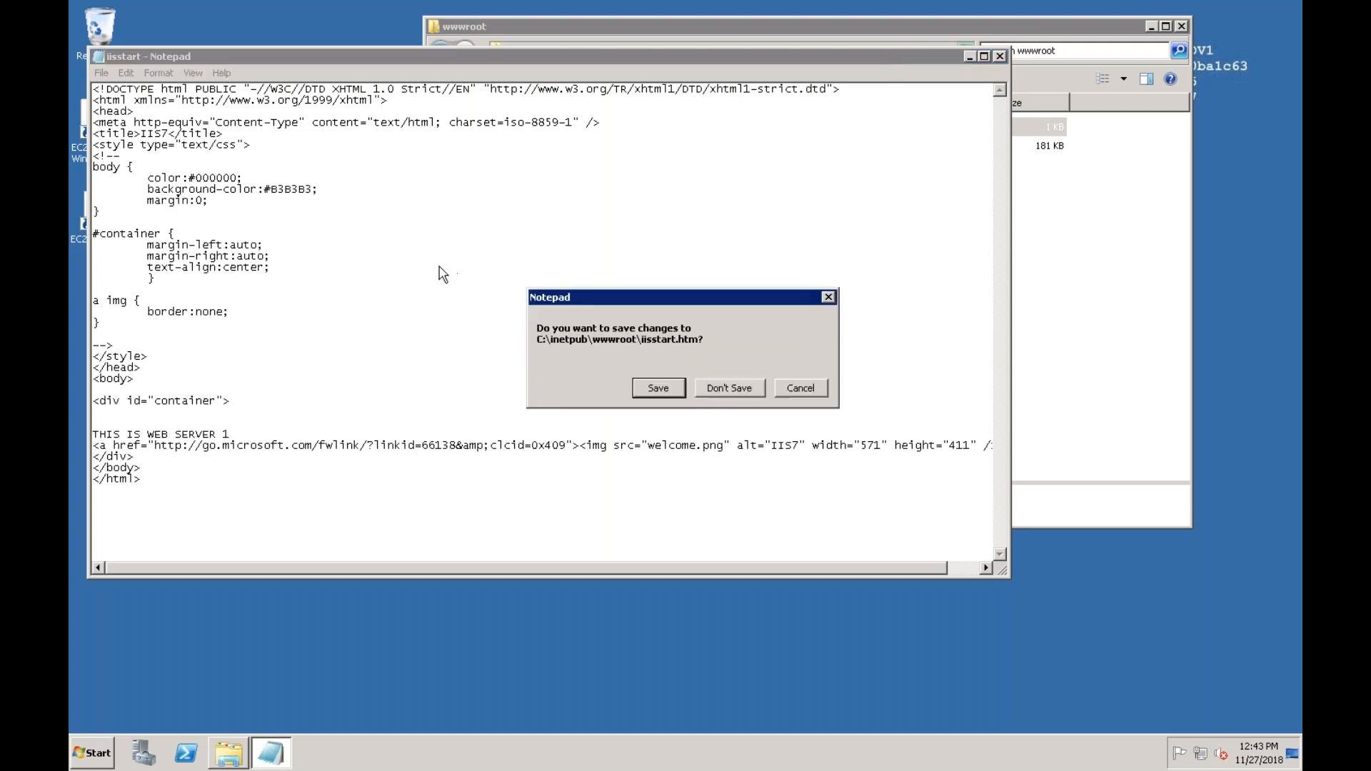
left_click(667, 393)
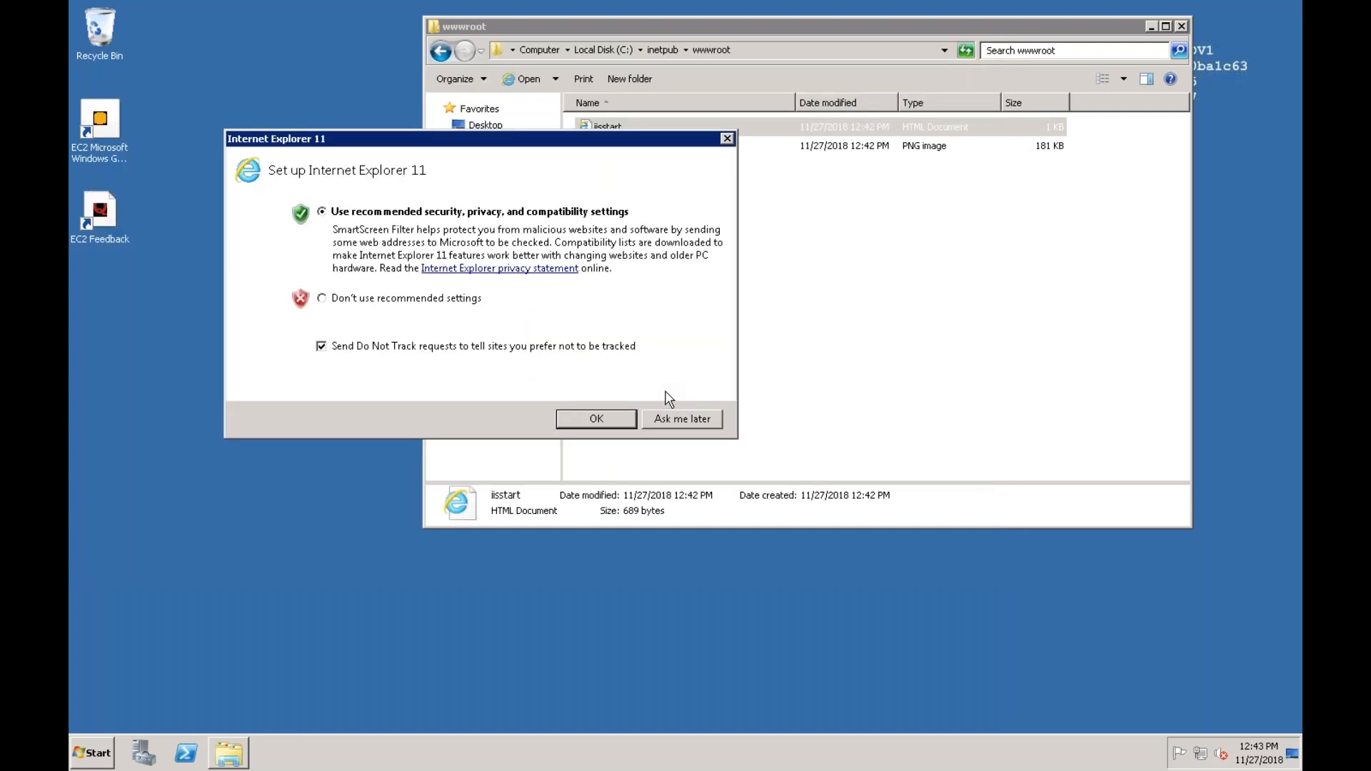
Accept the recommended Internet Explorer 11 settings, dismiss the blocked-content warning, and close the wwwroot folder.
left_click(607, 424)
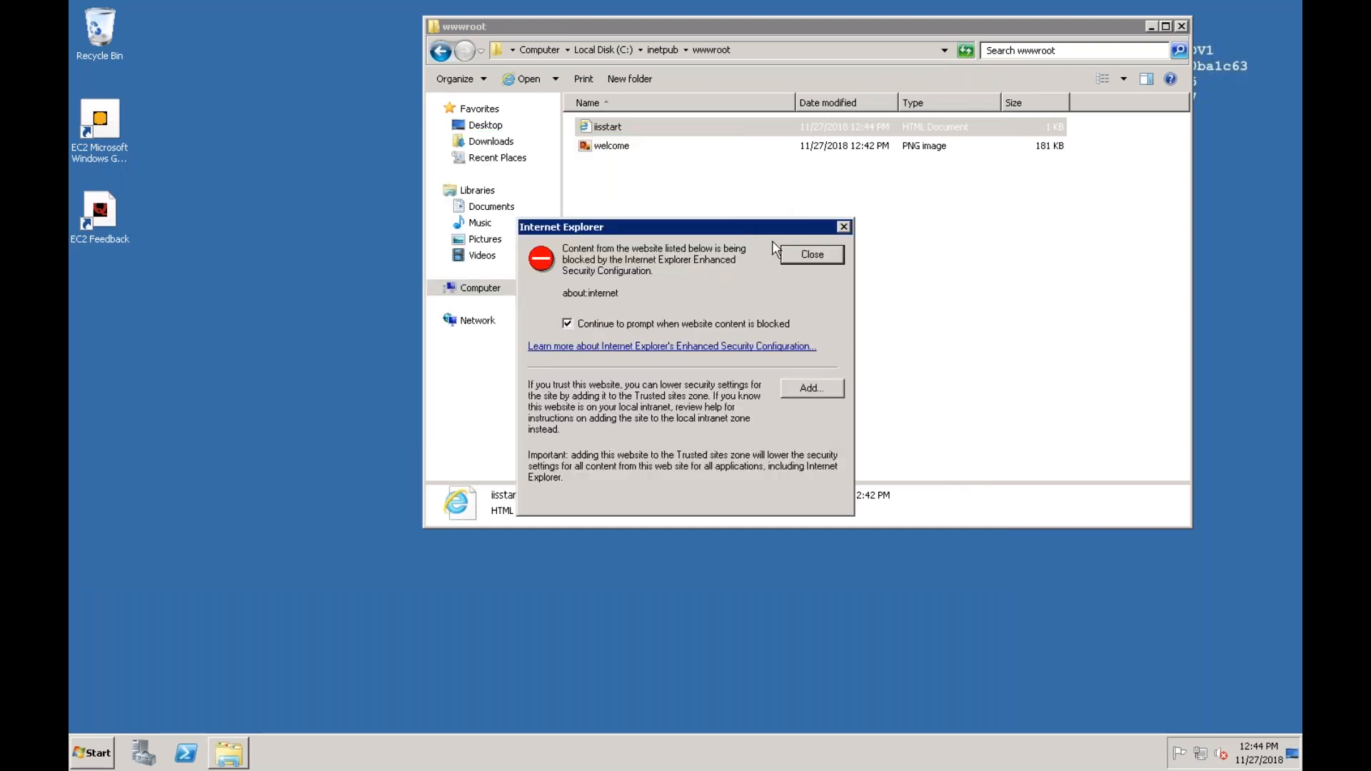
left_click(807, 253)
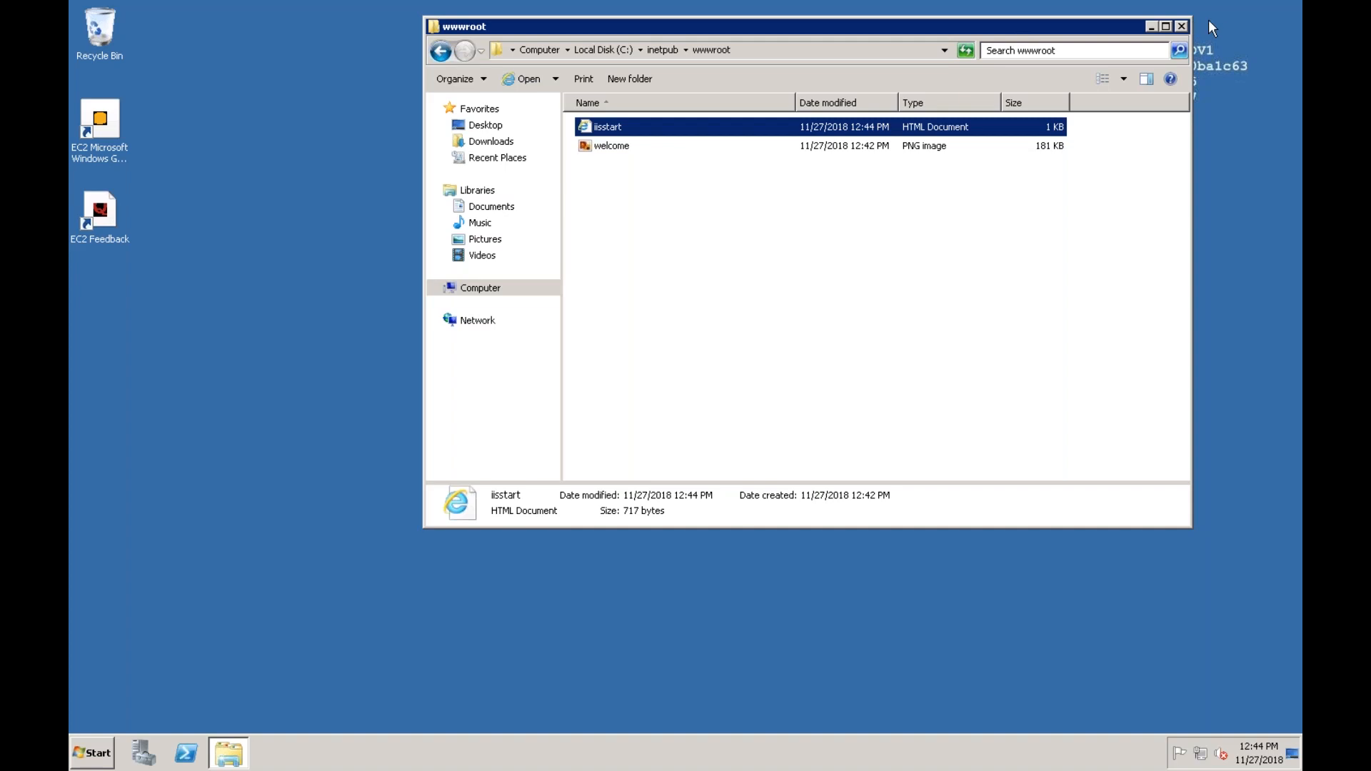
left_click(1181, 27)
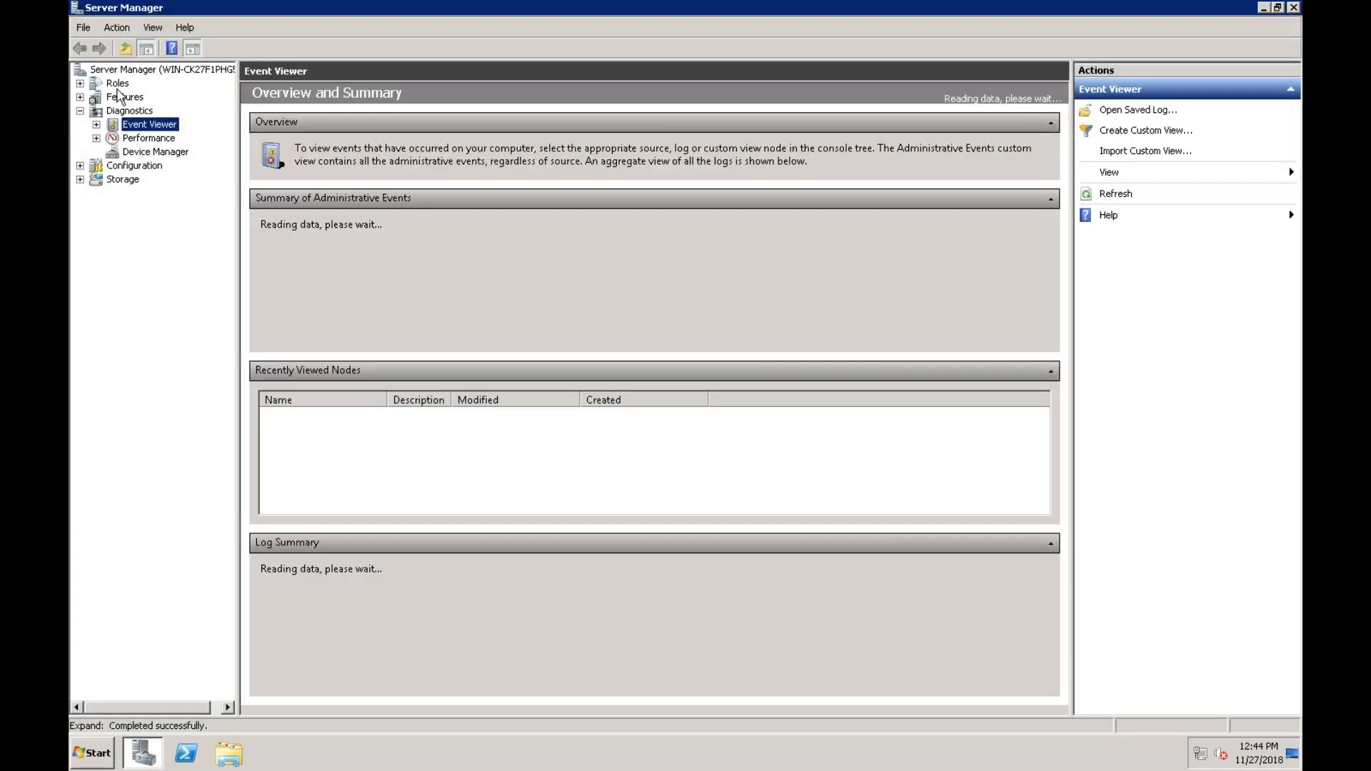
On the web-2 server, add the Web Server (IIS) role with its default role services and start the installation.
left_click(117, 84)
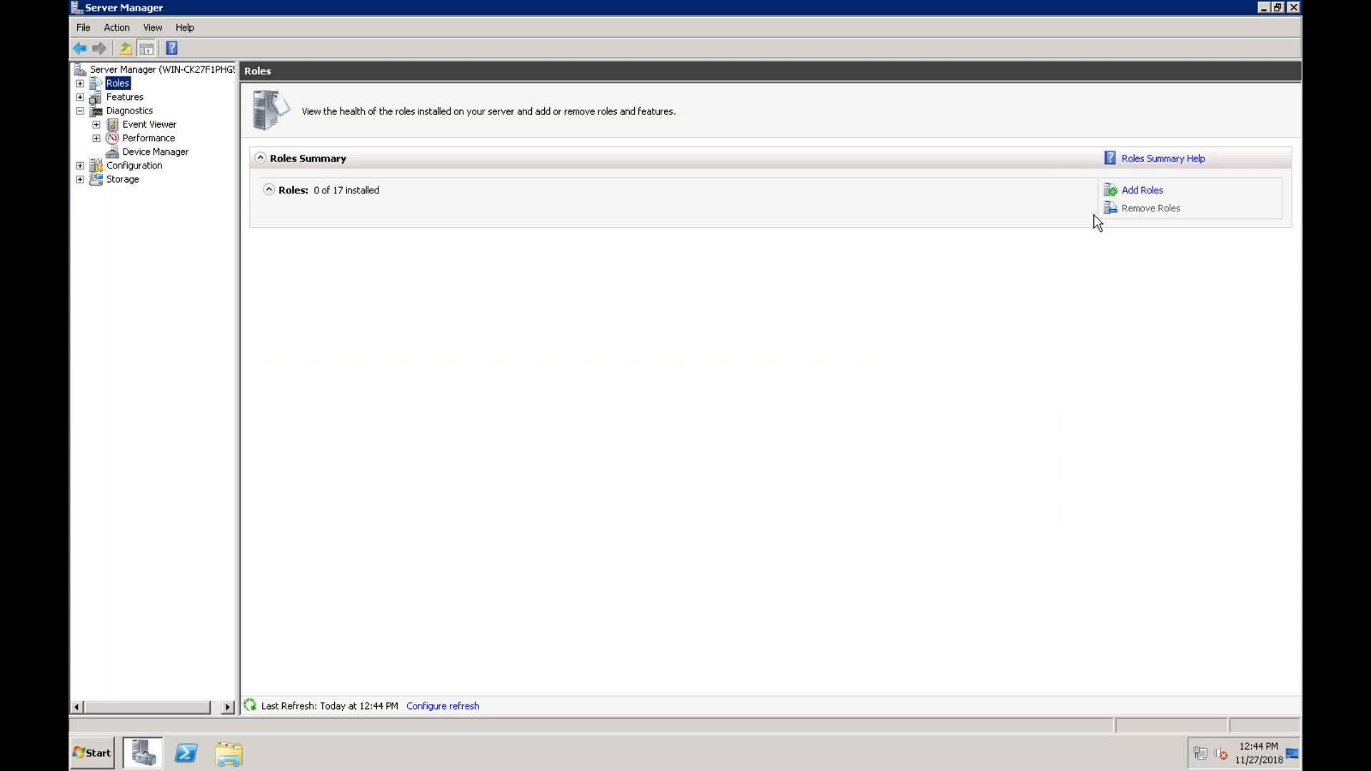
left_click(1142, 190)
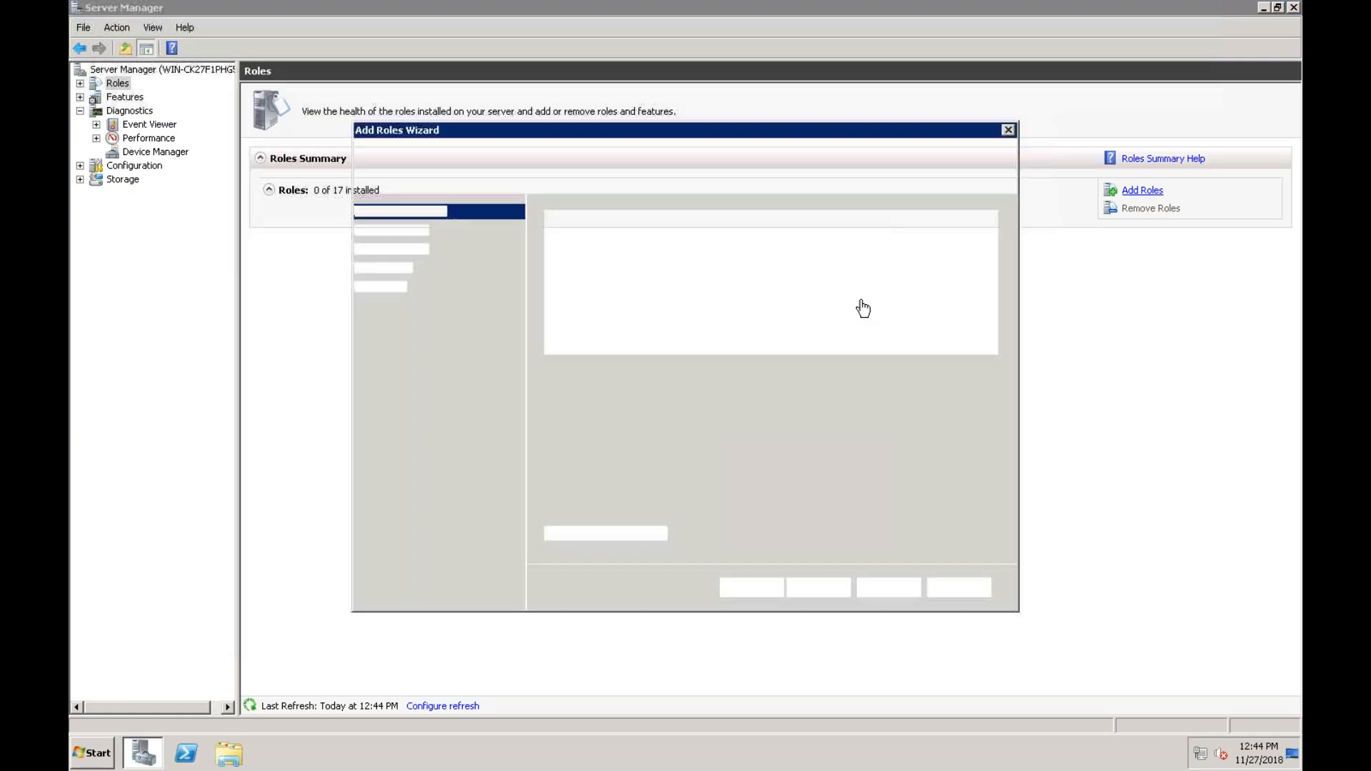
left_click(810, 587)
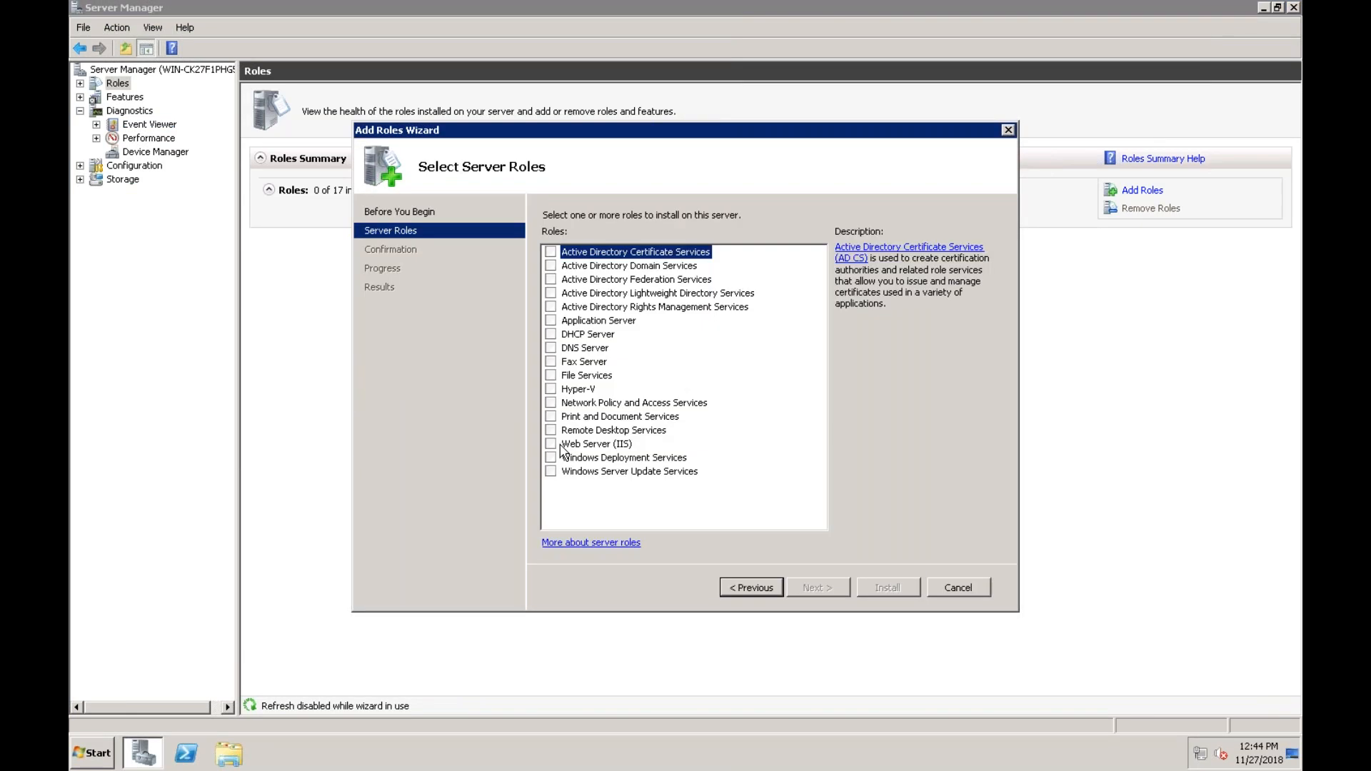
left_click(564, 446)
left_click(819, 588)
left_click(822, 584)
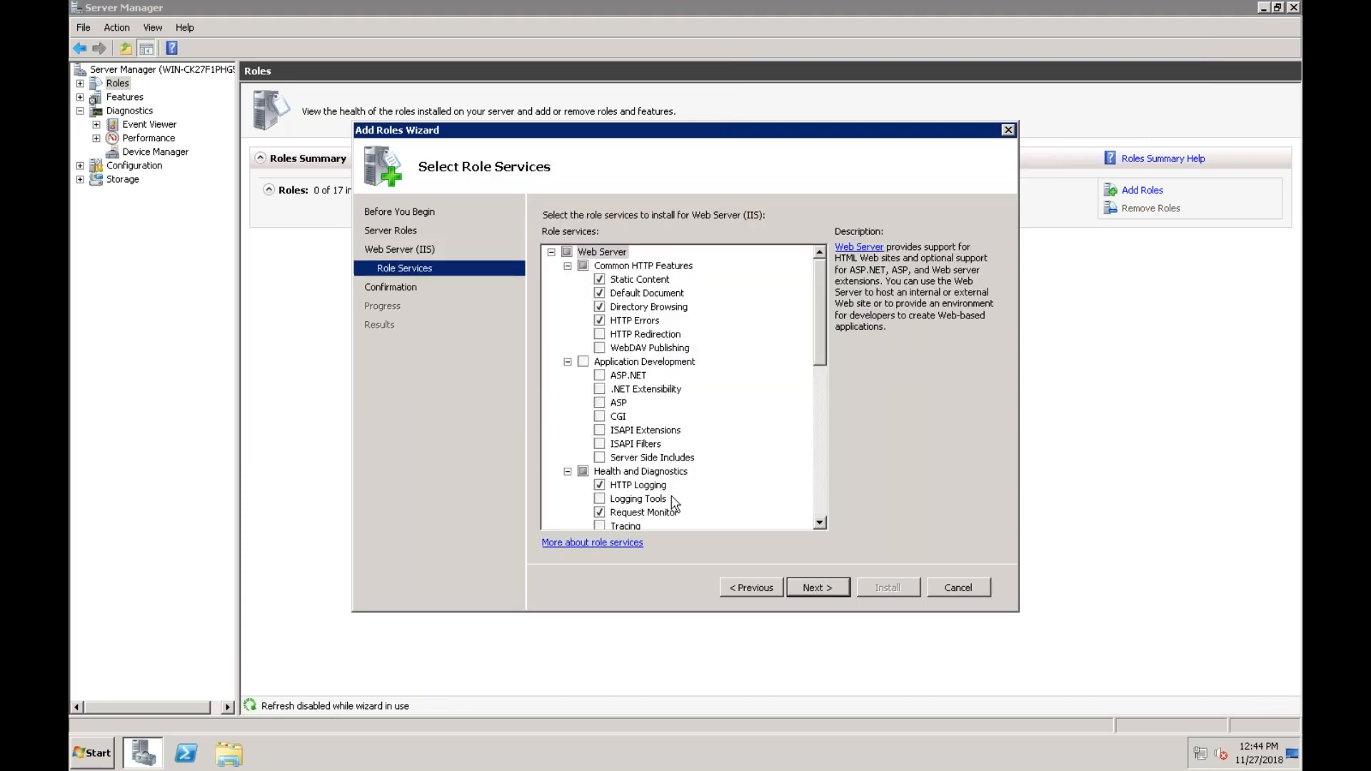
left_click(814, 589)
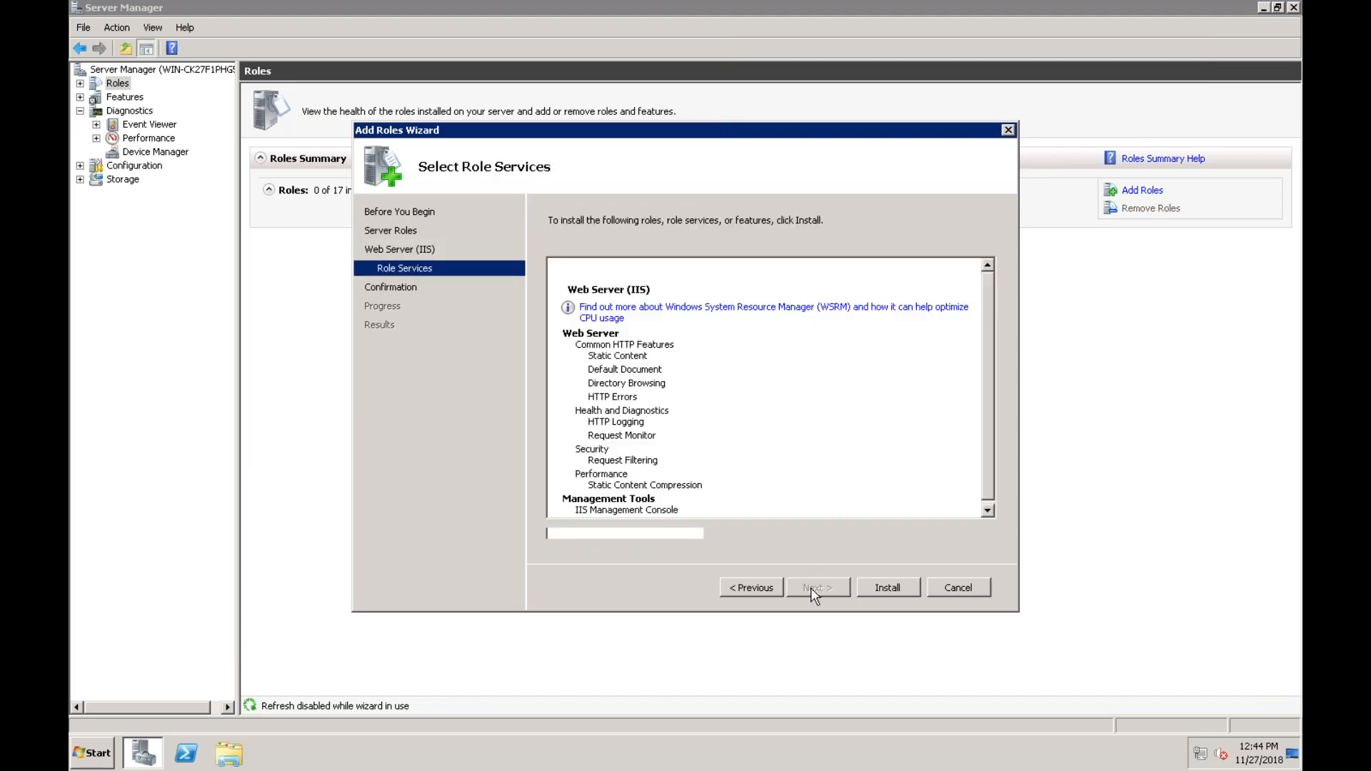
left_click(912, 585)
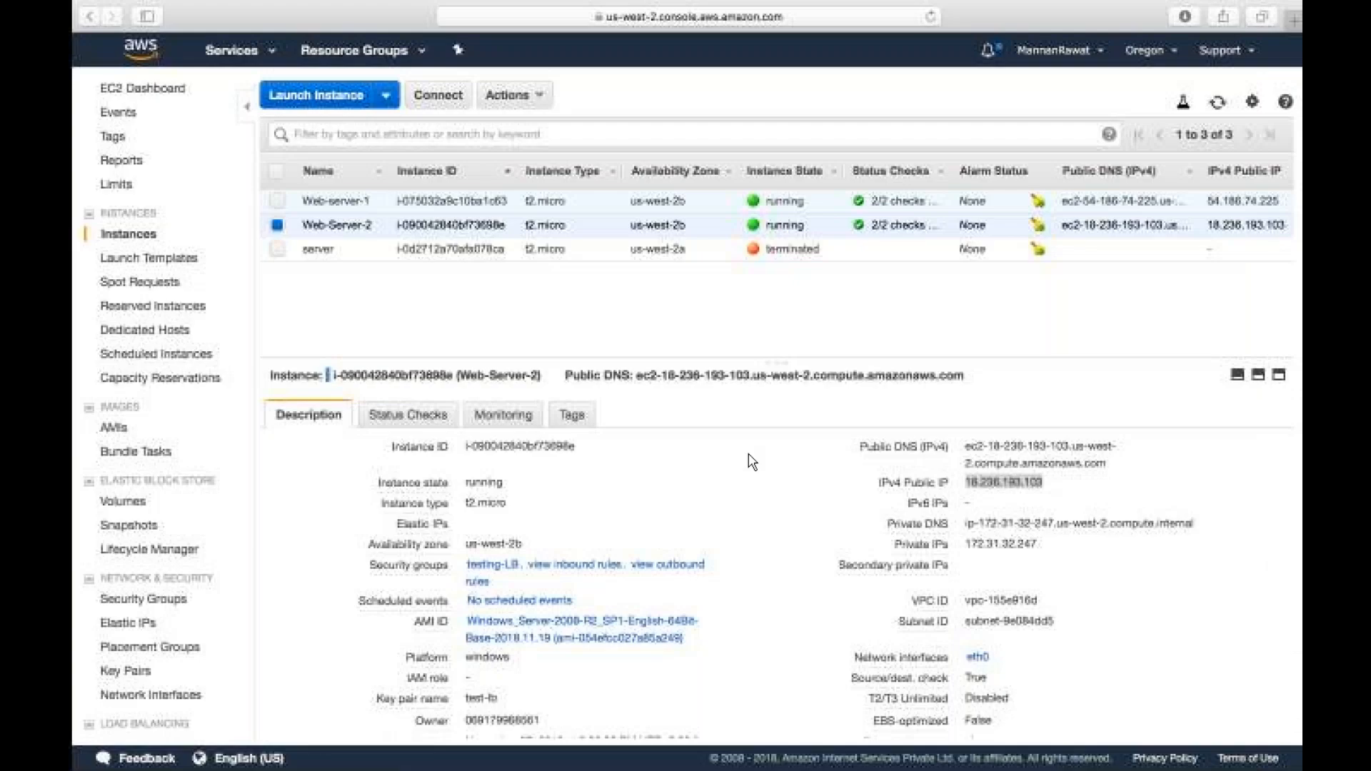
In the EC2 console in Safari, select only Web-server-1, copy its IPv4 public IP, and open that address in a new tab.
left_click(275, 225)
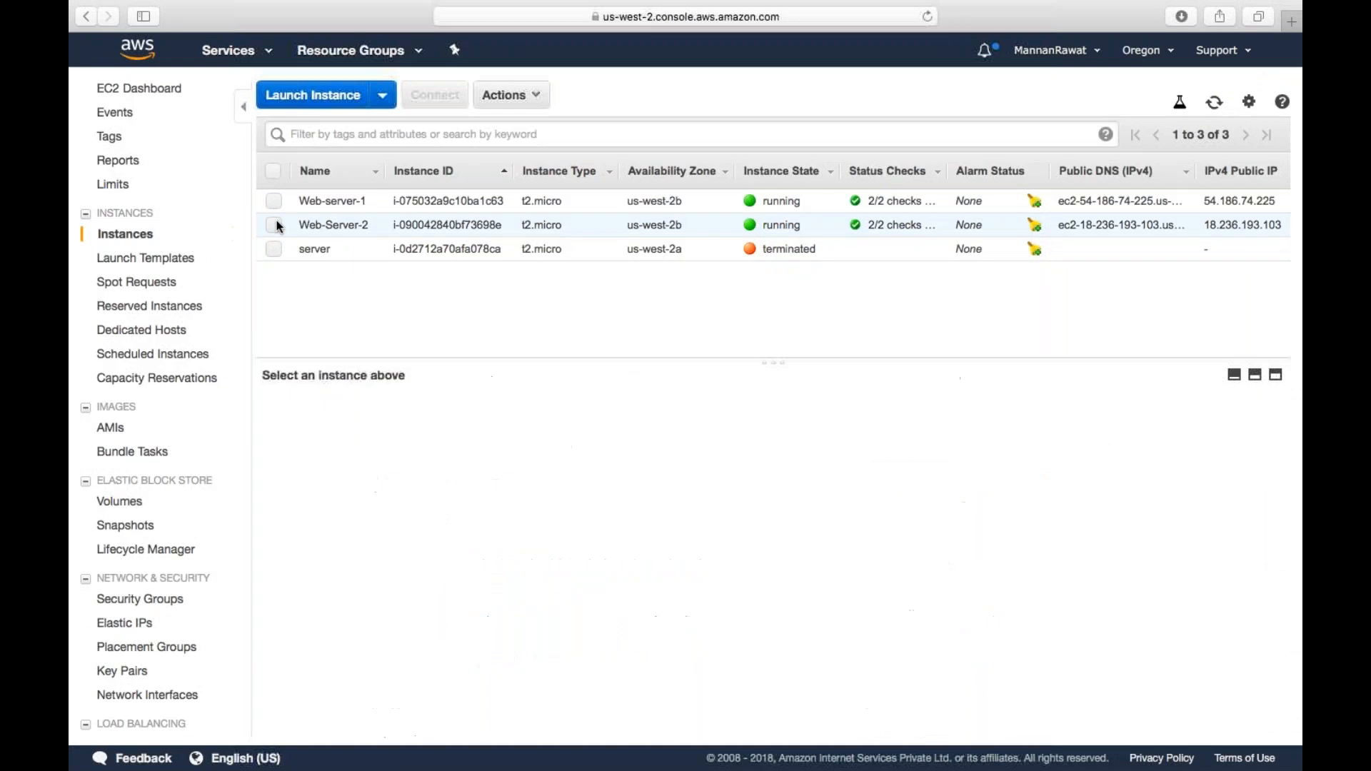
left_click(274, 200)
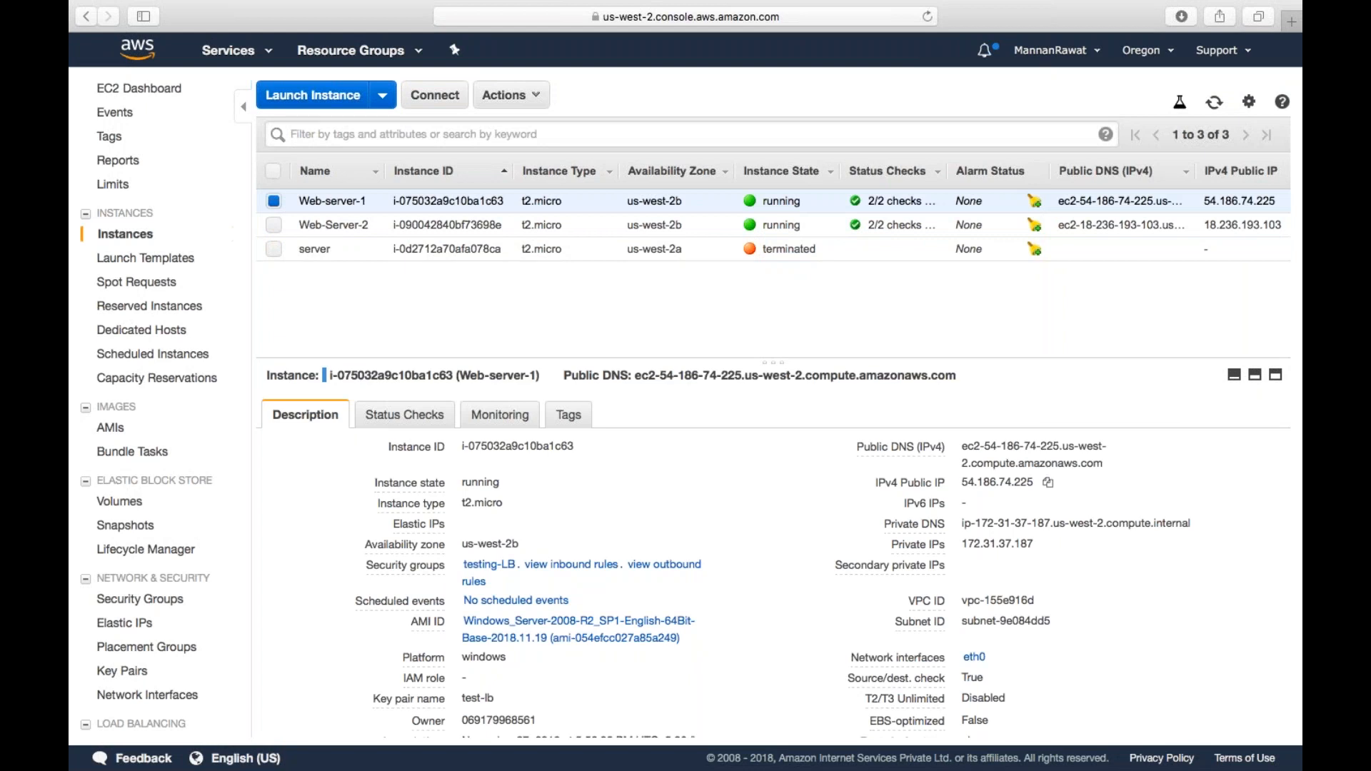
left_click(1047, 483)
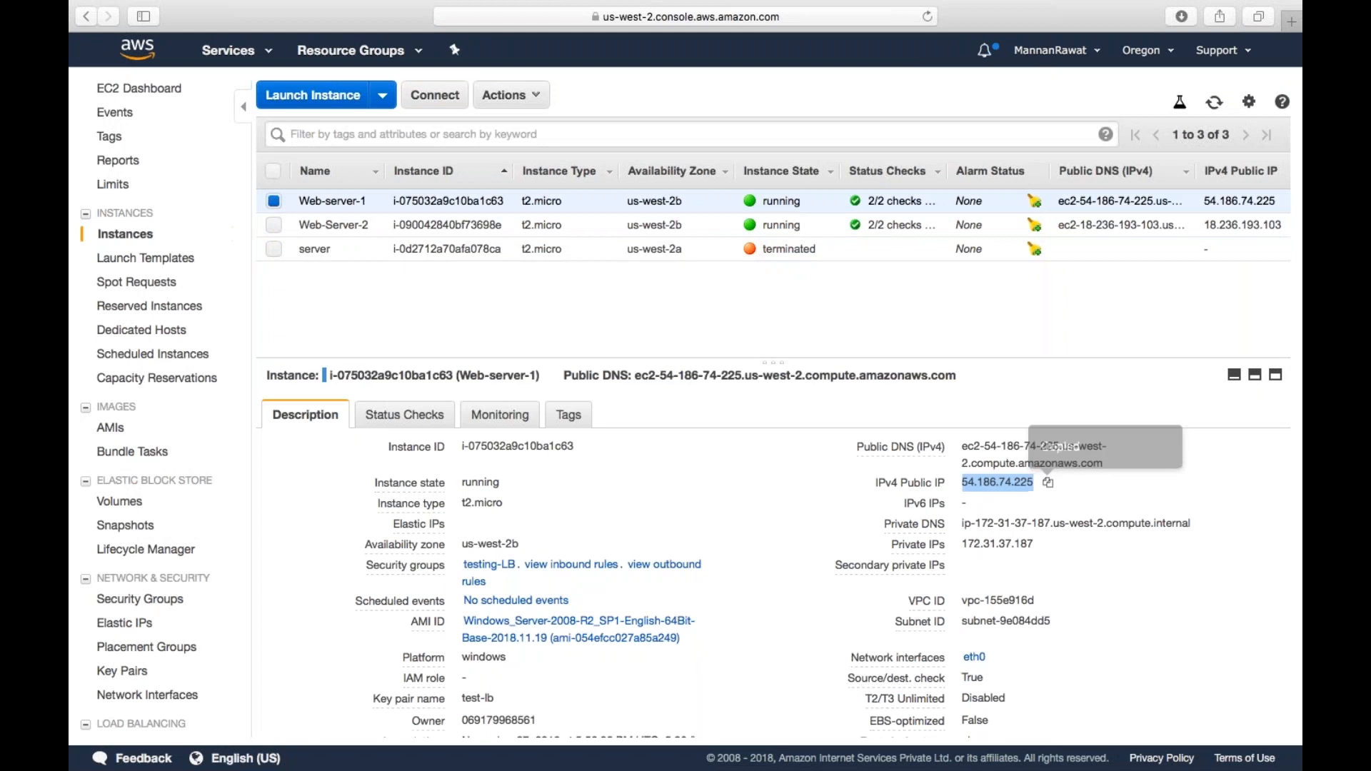
left_click(1292, 24)
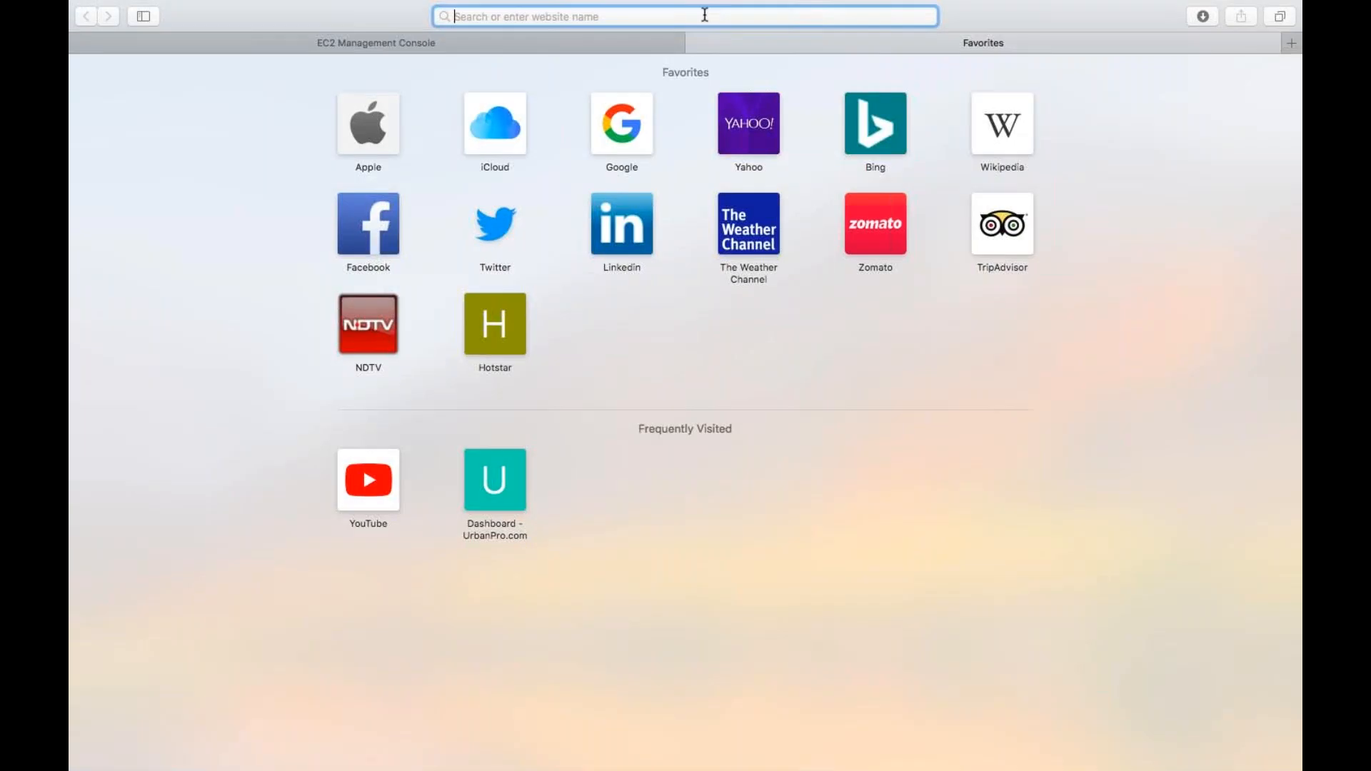
key("super+v")
key("Return")
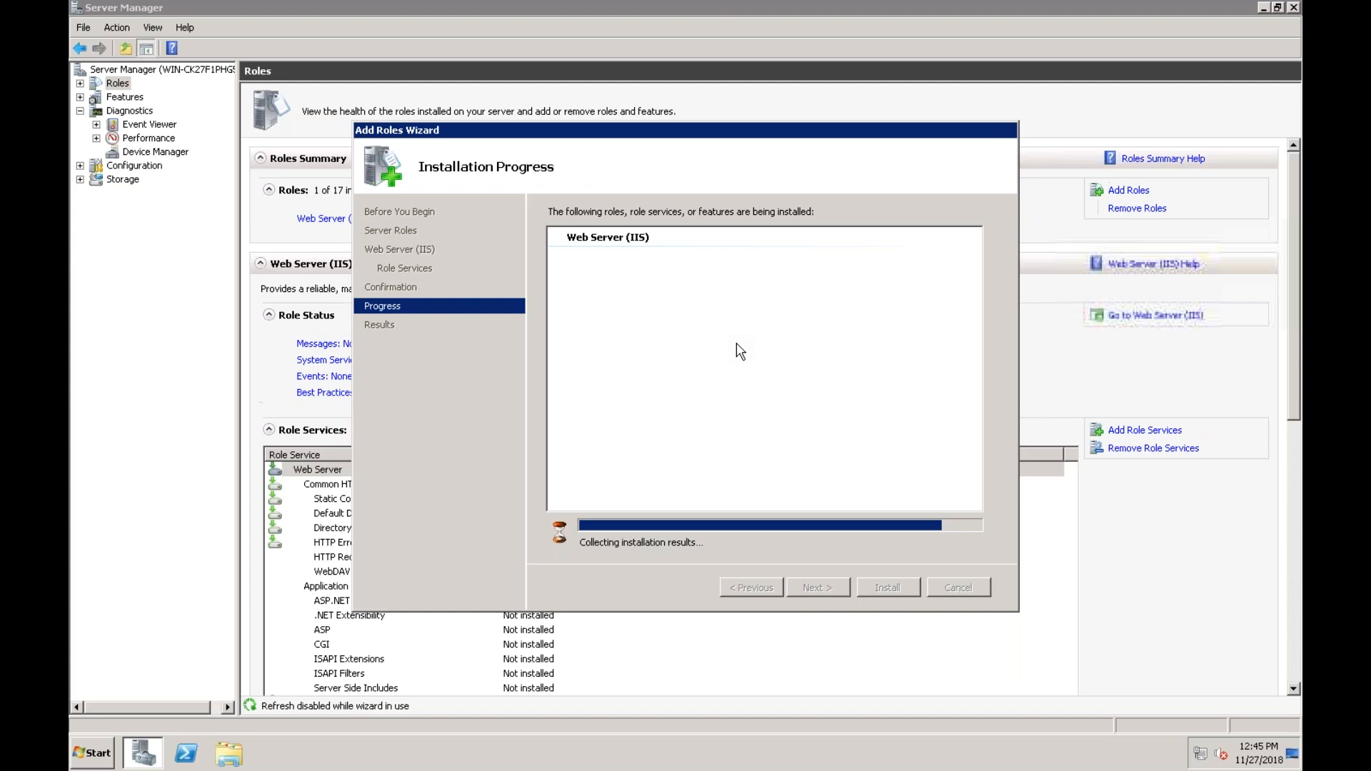
On the web-2 server, close the finished role installation and Server Manager, and open the C:\inetpub\wwwroot folder.
left_click(888, 587)
left_click(1295, 6)
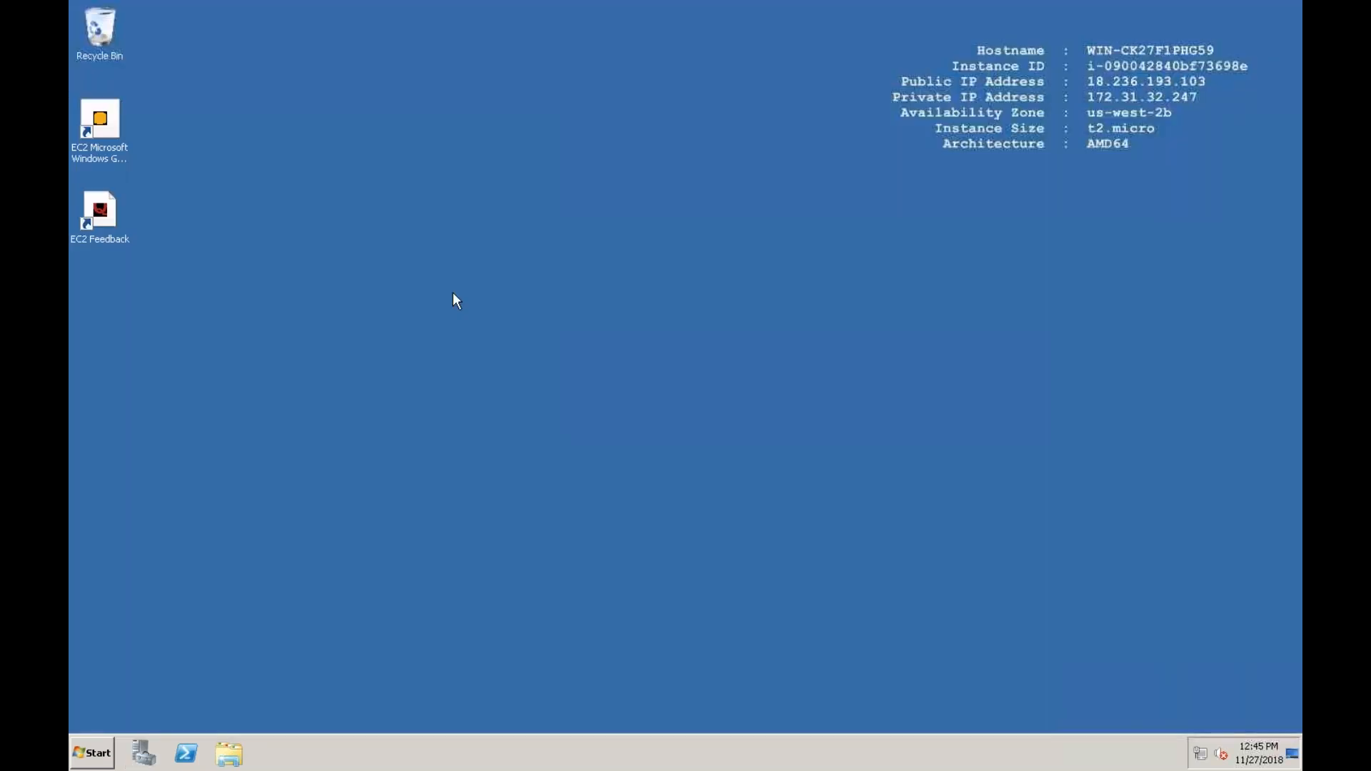
left_click(229, 751)
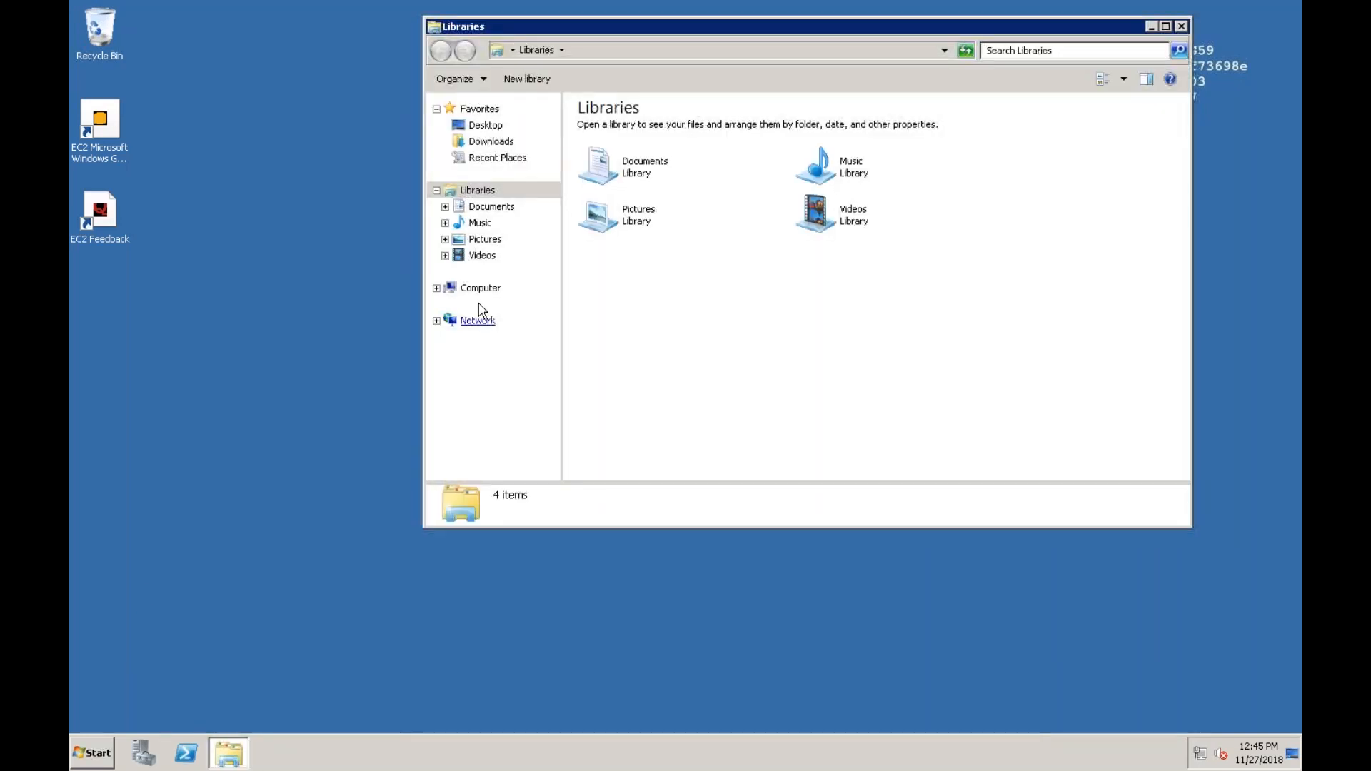
left_click(480, 287)
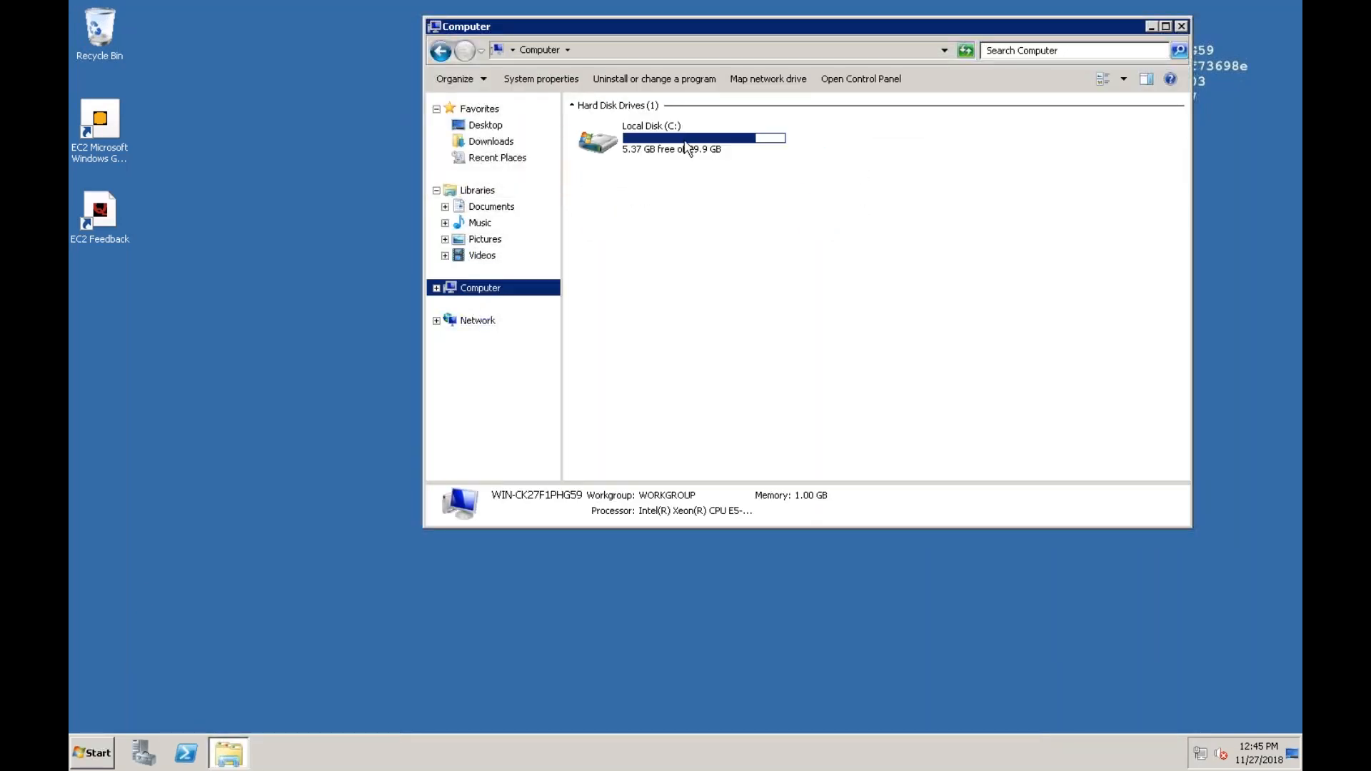
left_click(684, 142)
right_click(684, 141)
left_click(714, 148)
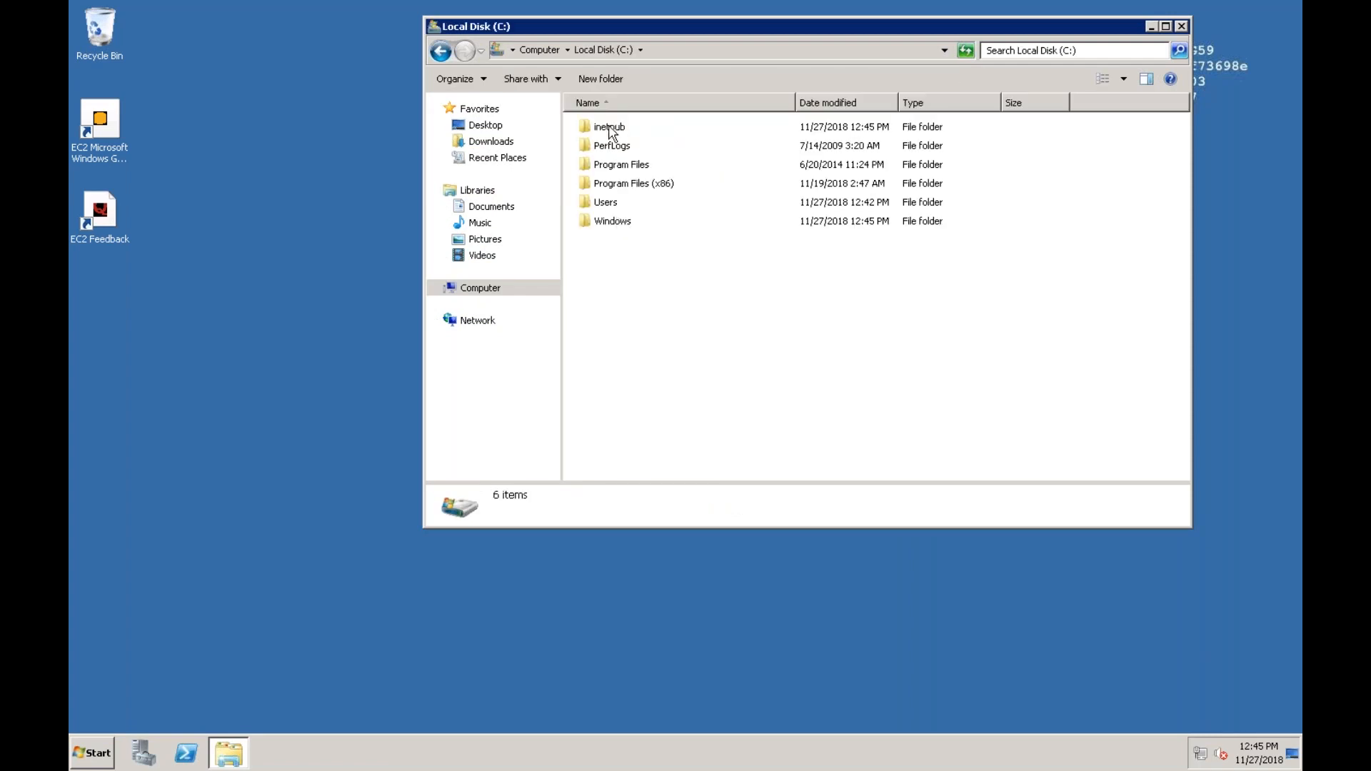
right_click(609, 129)
left_click(632, 132)
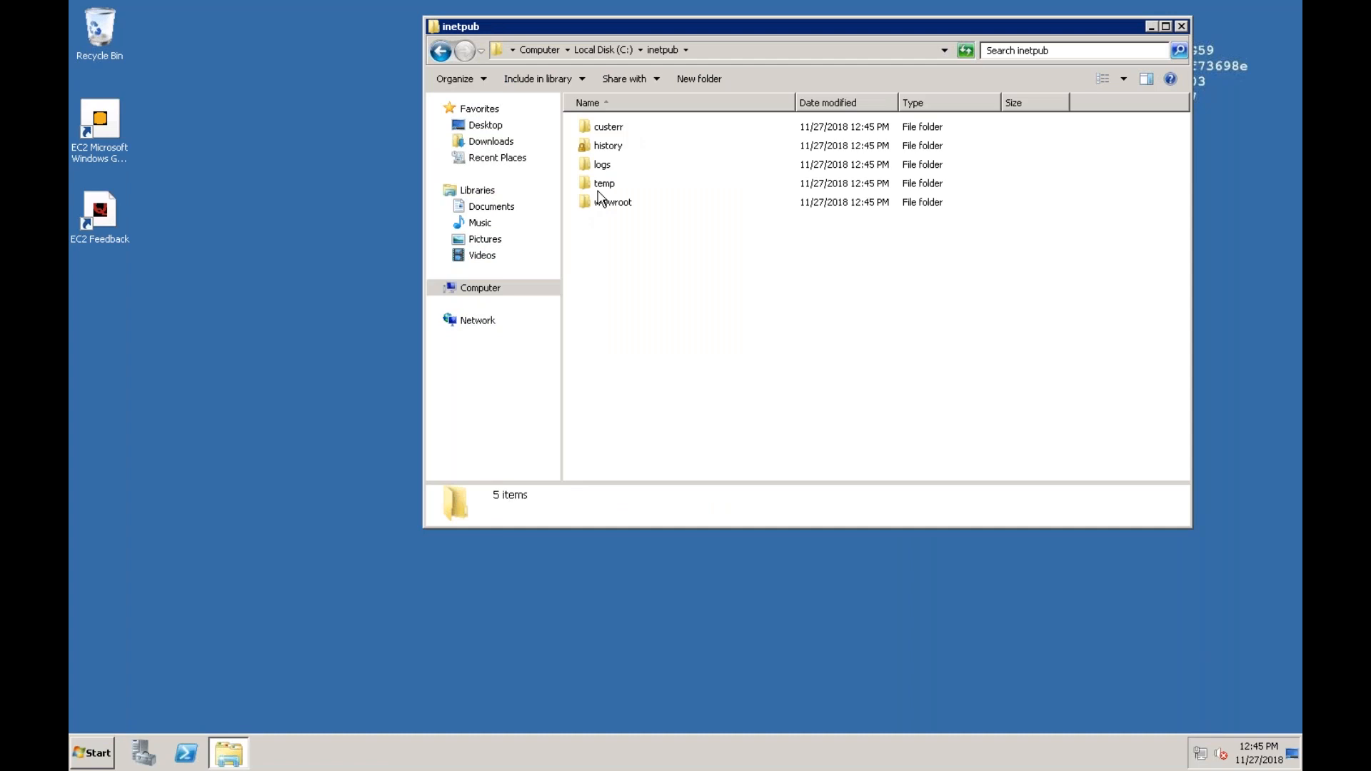
right_click(600, 203)
left_click(627, 207)
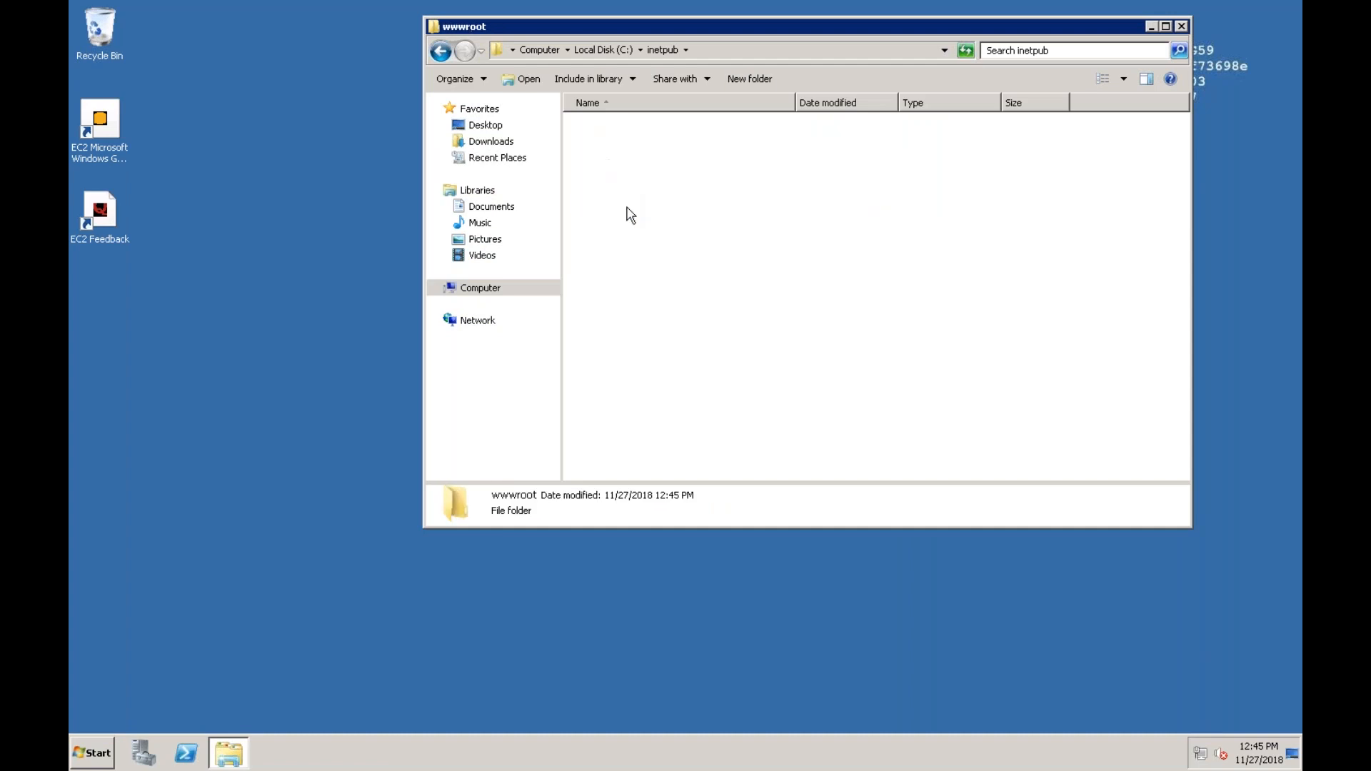
Open the iisstart HTML file in the web-2 server's wwwroot folder with Notepad.
right_click(601, 131)
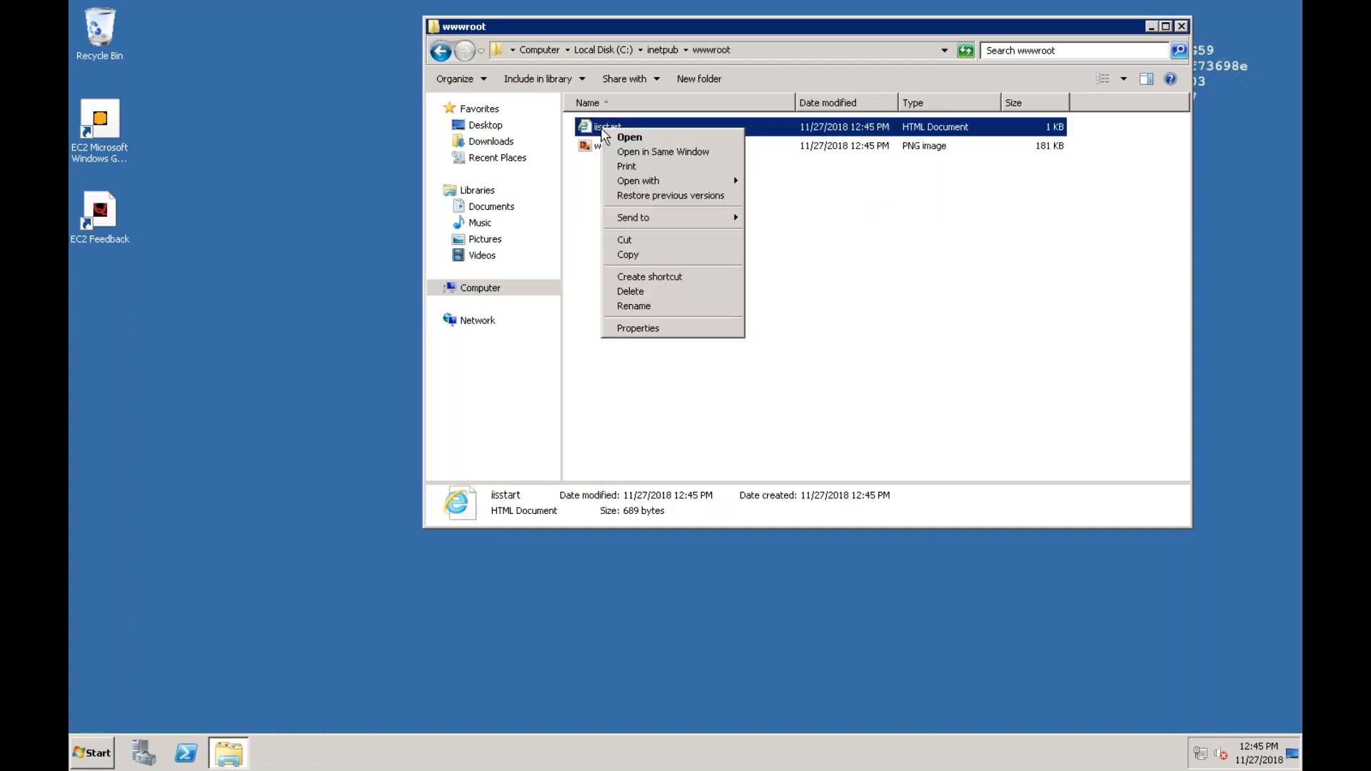
mouse_move(660, 182)
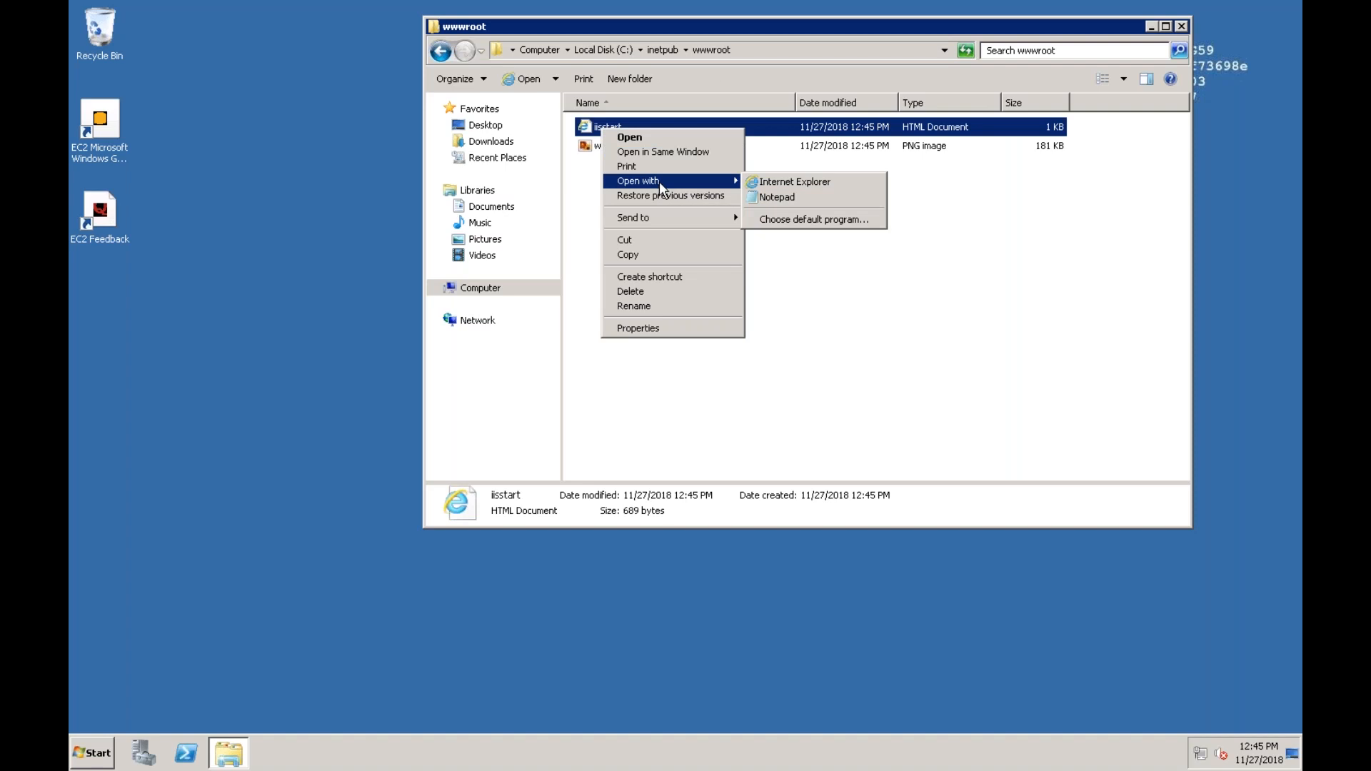
left_click(768, 197)
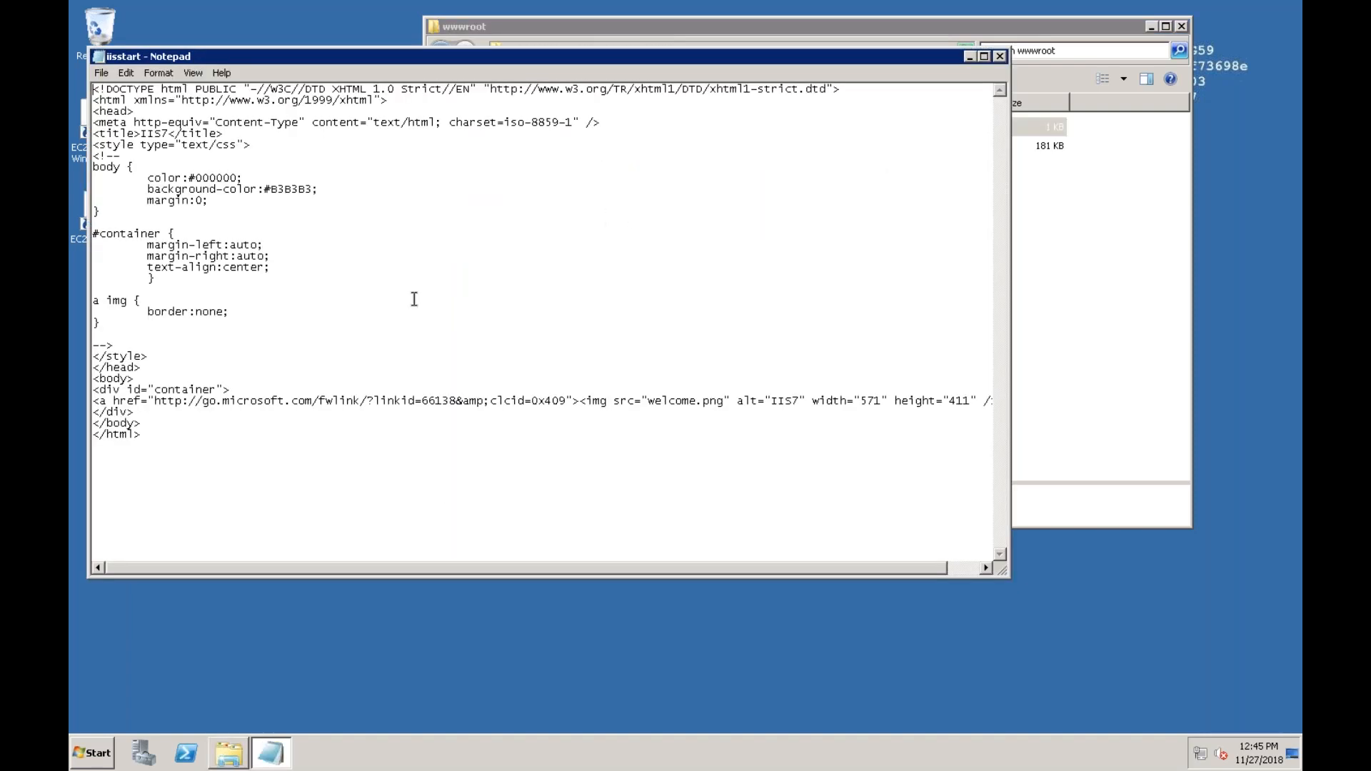
Add the line "this is web server 2" below the container div tag after two blank lines, save iisstart, and close Notepad and the wwwroot folder.
key("Return")
key("Return")
key("Return")
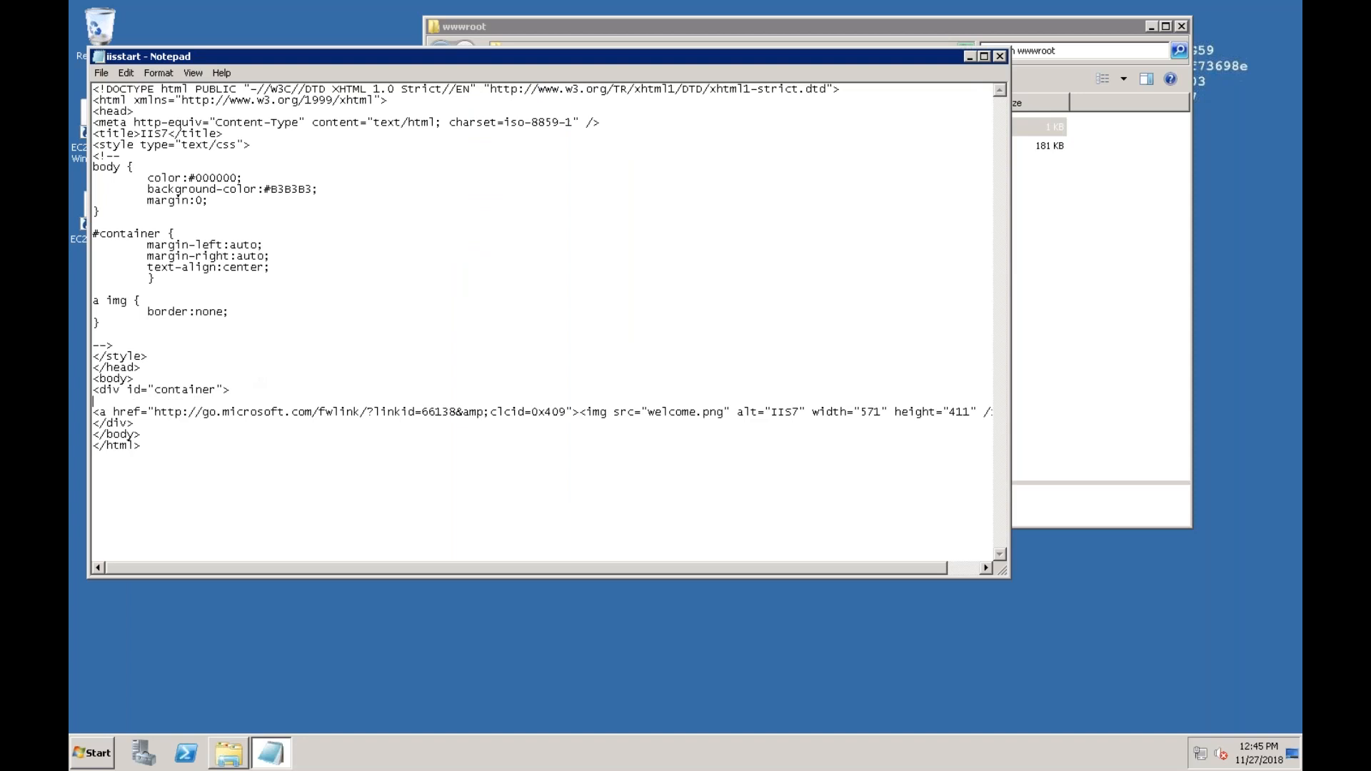
type("t")
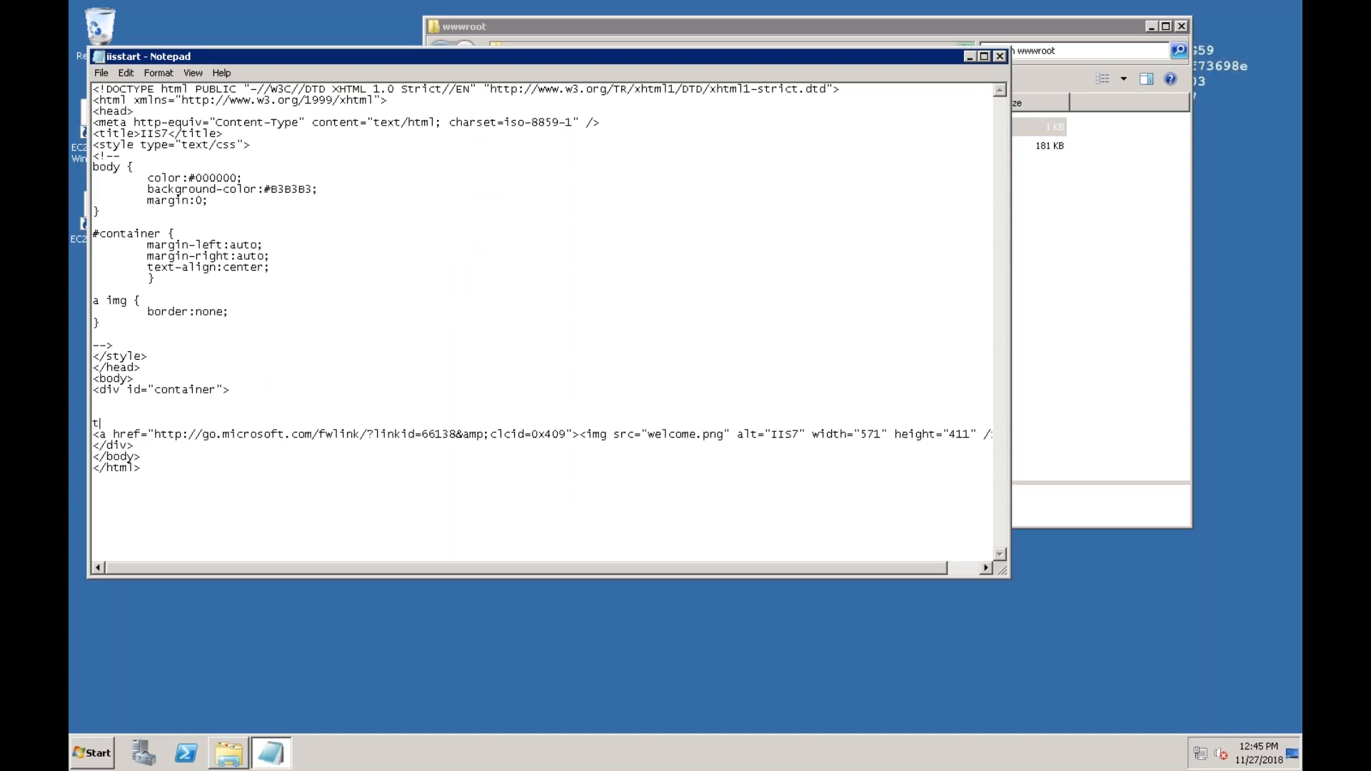
type("his is web server 2")
left_click(999, 60)
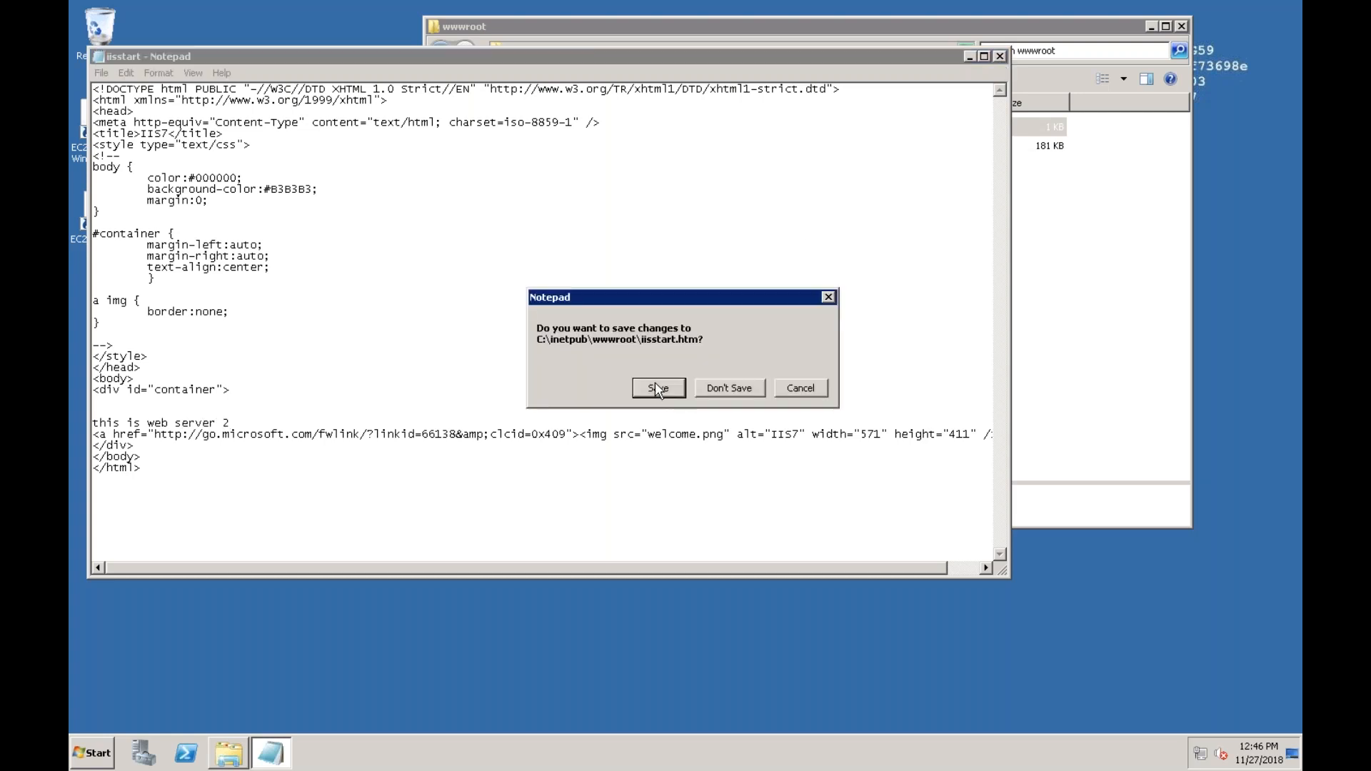
left_click(653, 389)
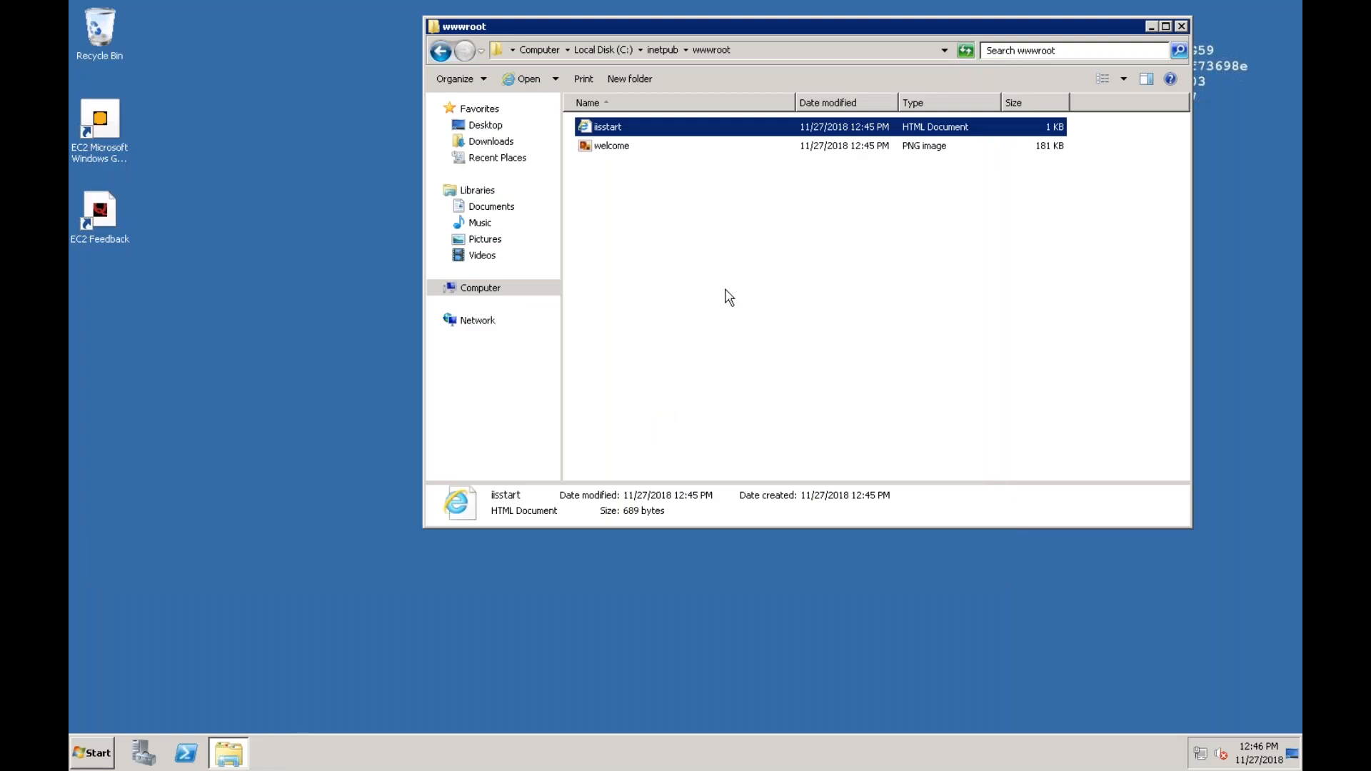
left_click(1181, 26)
Switch to the Pages notes and review the six basic requirements, from the two instances through creating the load balancer.
key("ctrl+Right")
key("ctrl+Right")
key("ctrl+Right")
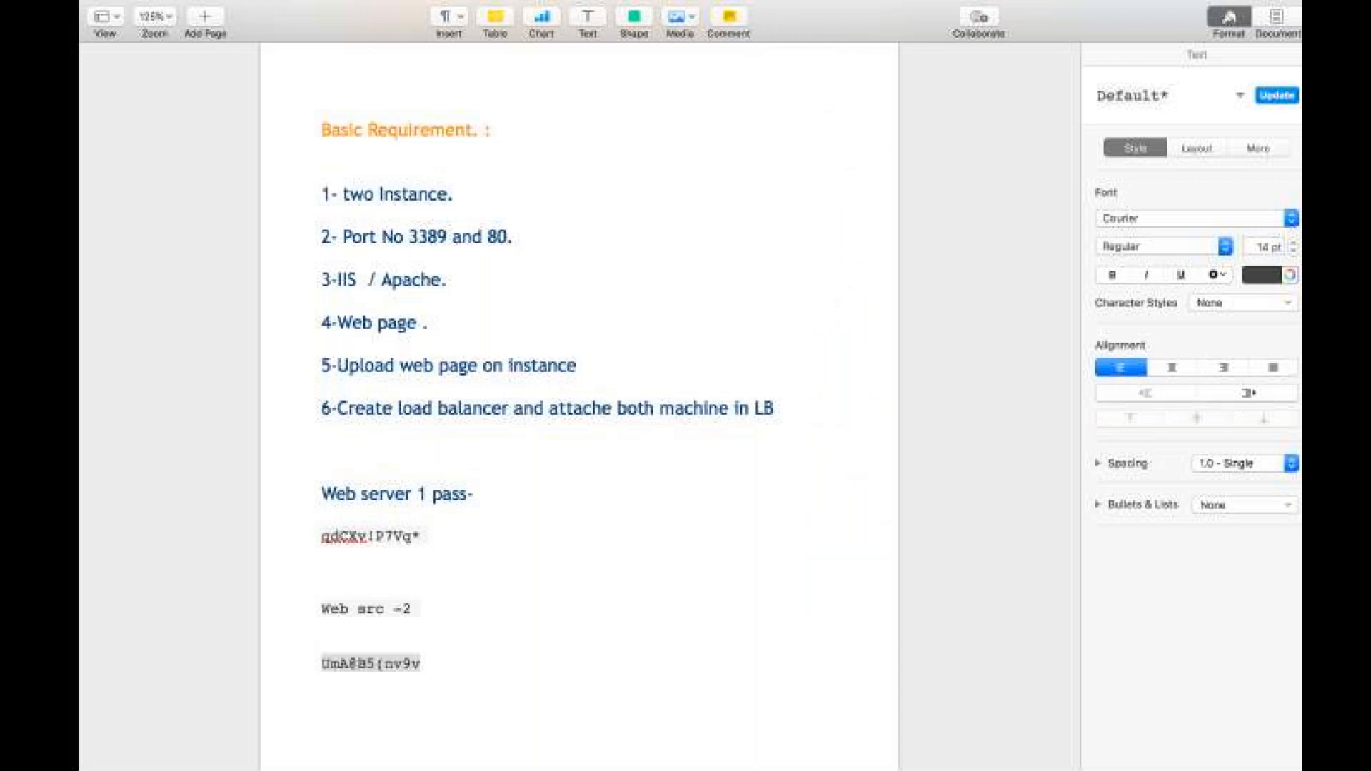
left_click_drag(449, 196, 327, 197)
left_click_drag(484, 229, 356, 227)
left_click_drag(456, 283, 324, 280)
left_click_drag(435, 323, 295, 322)
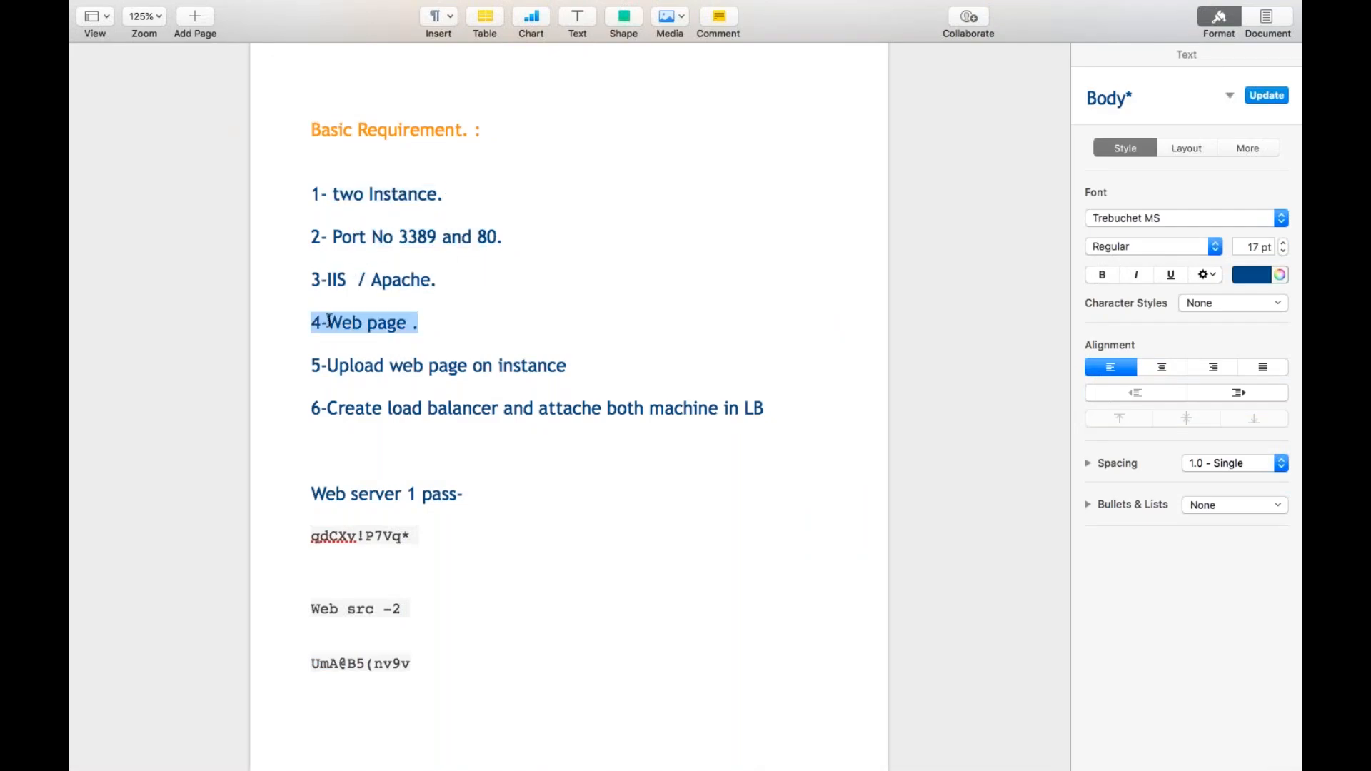
left_click_drag(575, 364, 439, 364)
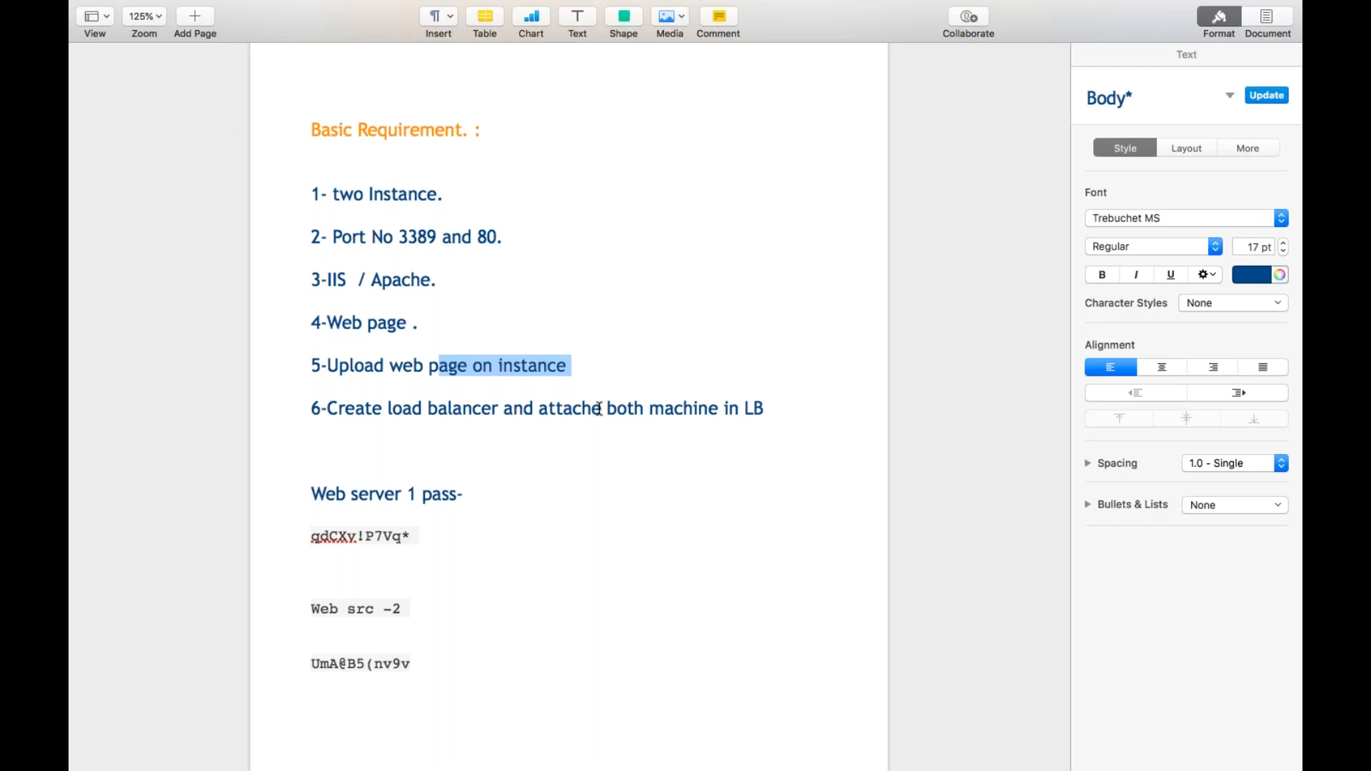
left_click_drag(786, 411, 276, 417)
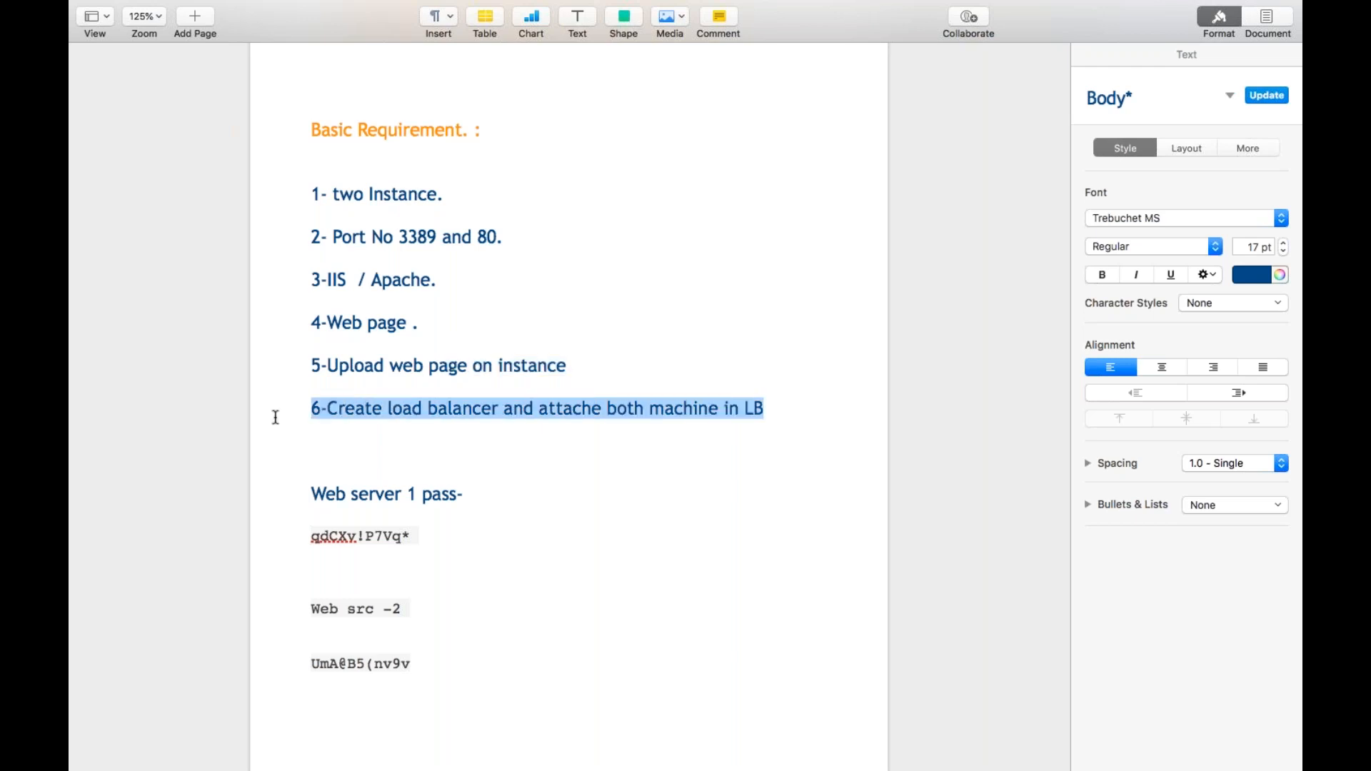
left_click(648, 356)
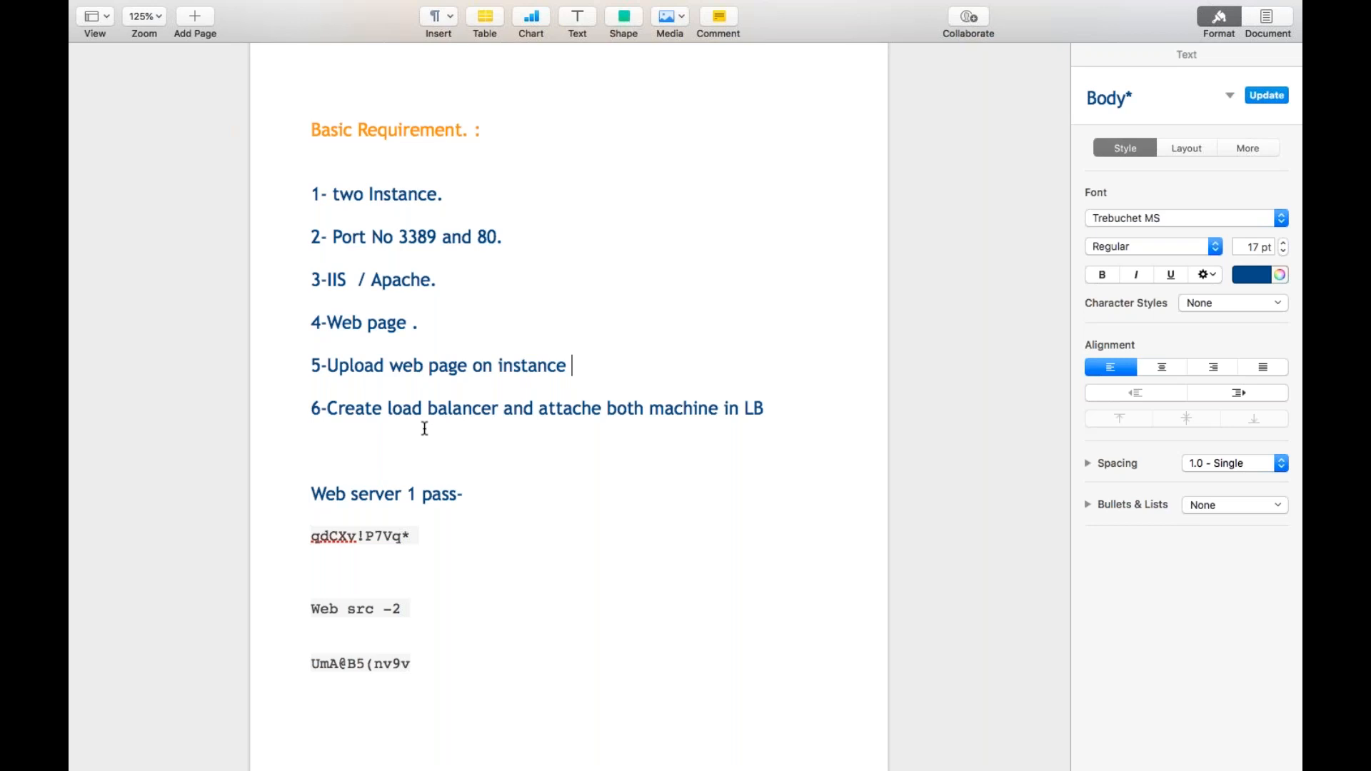
Switch to the Safari window that holds the EC2 Management Console and the first web server's IIS page.
key("ctrl+Left")
key("ctrl+Left")
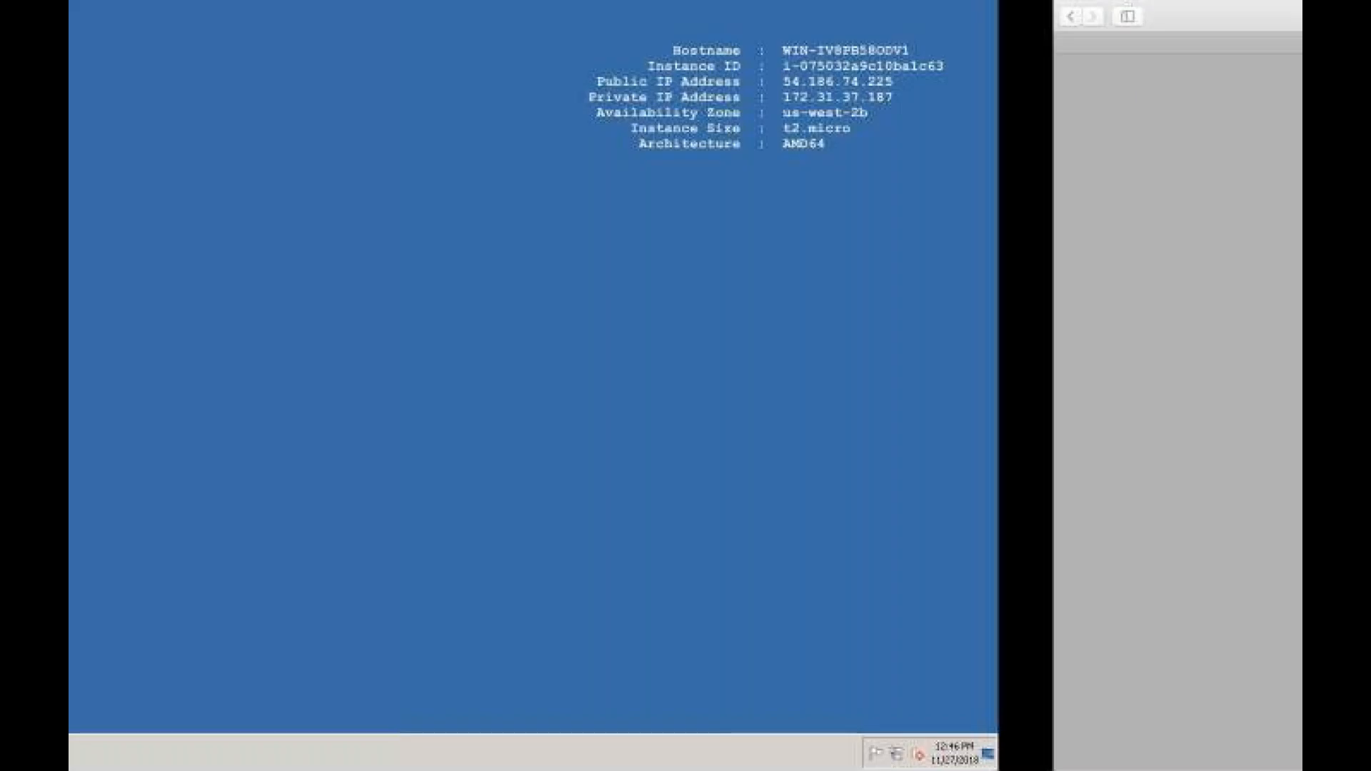
key("ctrl+Left")
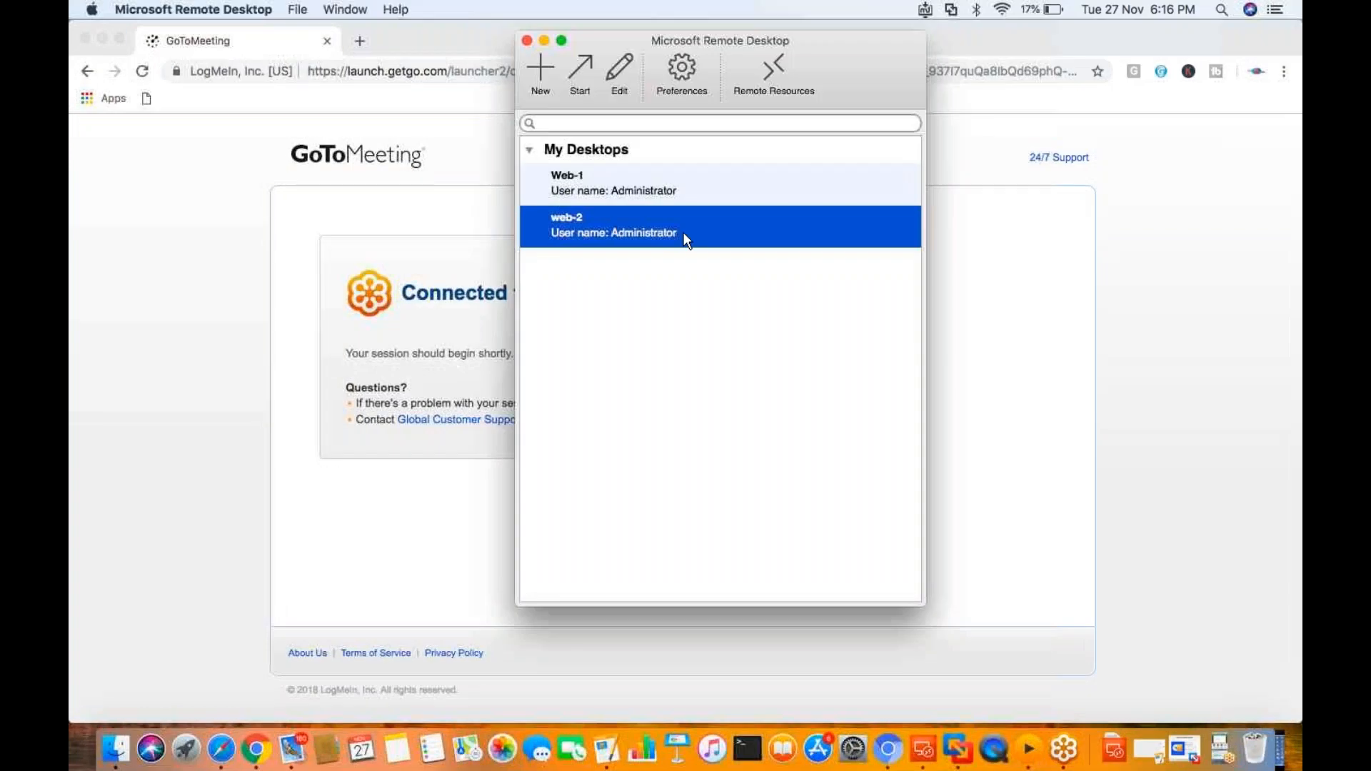
key("ctrl+Right")
key("ctrl+Right")
key("ctrl+Right")
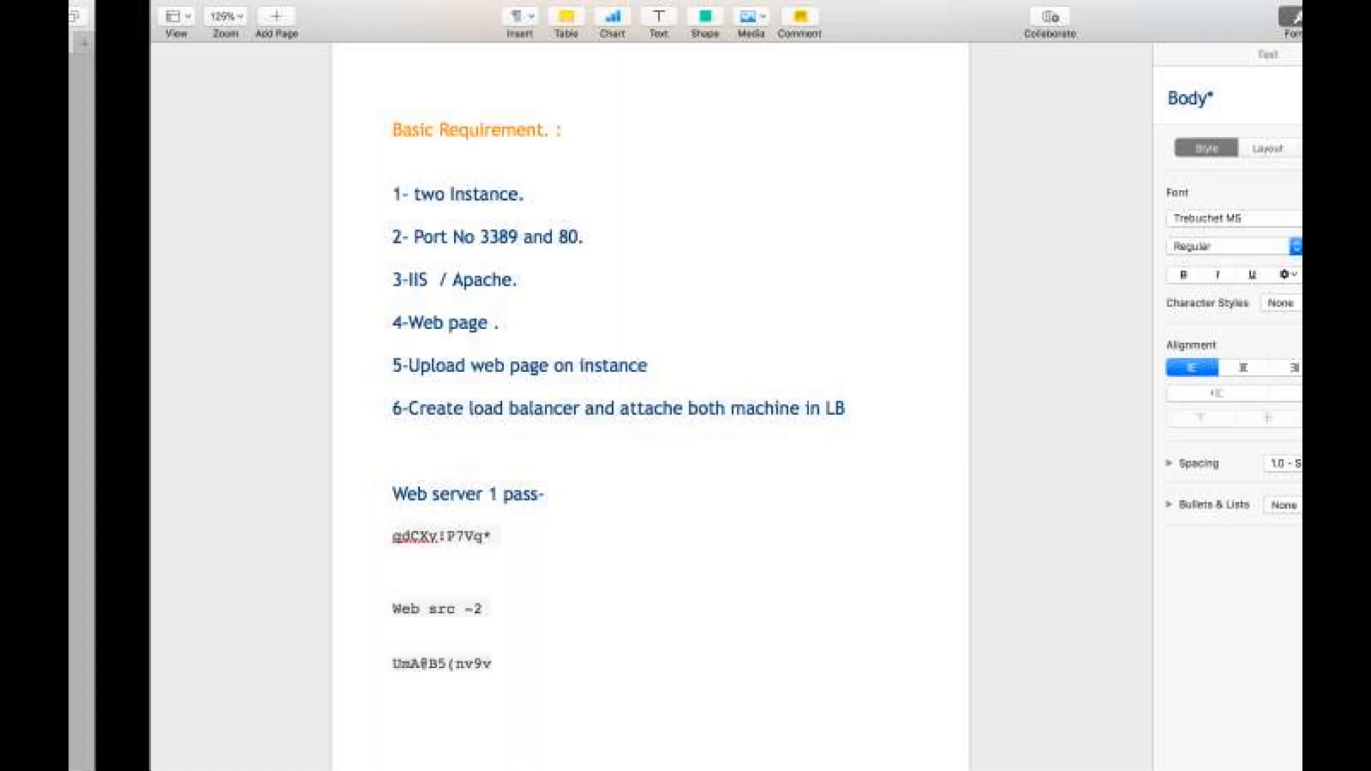
key("ctrl+Left")
key("ctrl+Left")
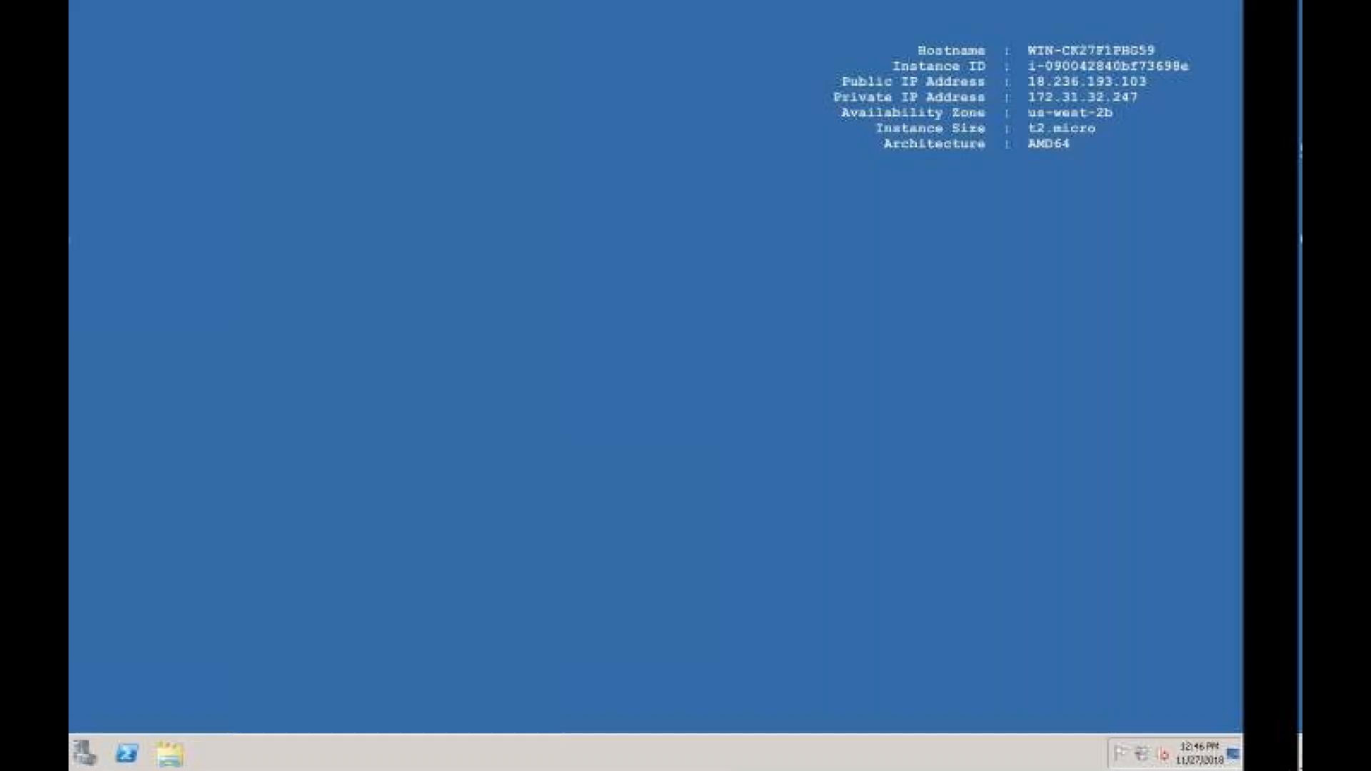
key("ctrl+Left")
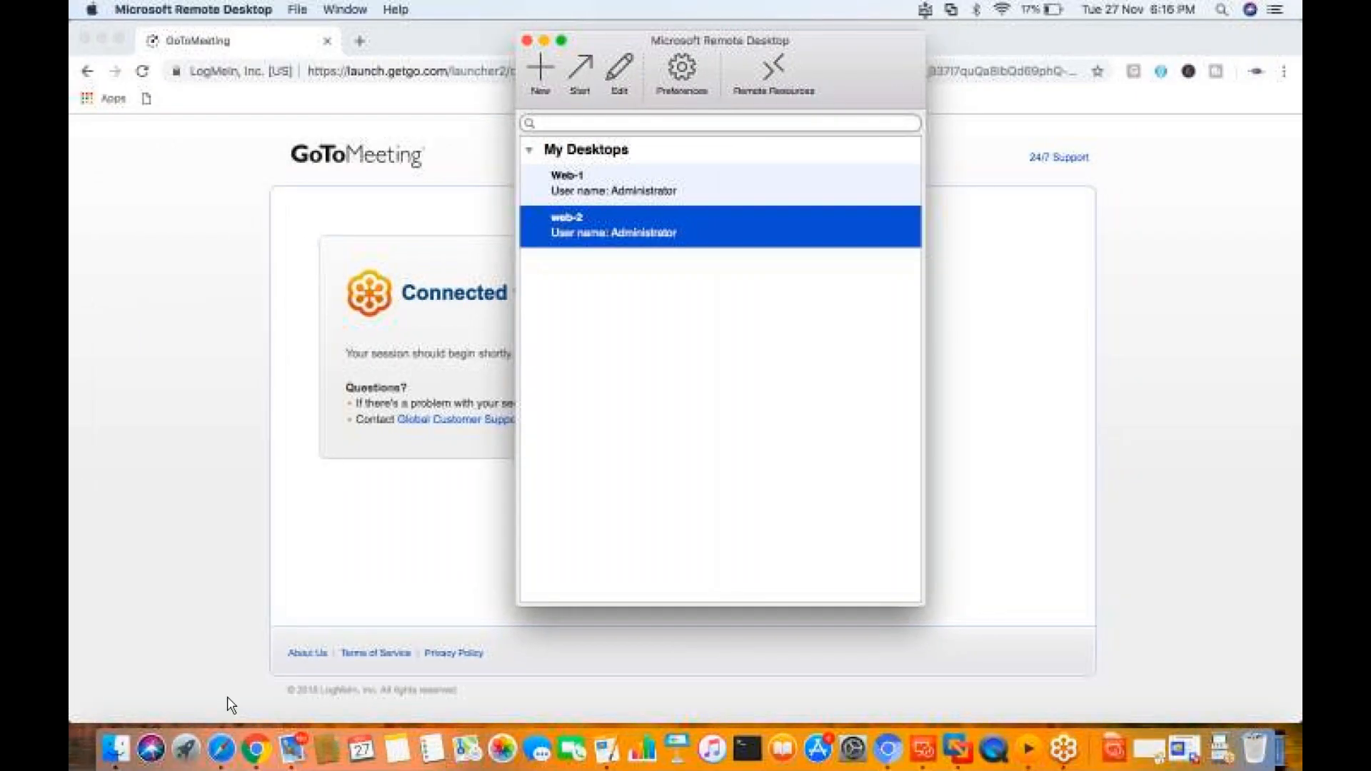
left_click(223, 750)
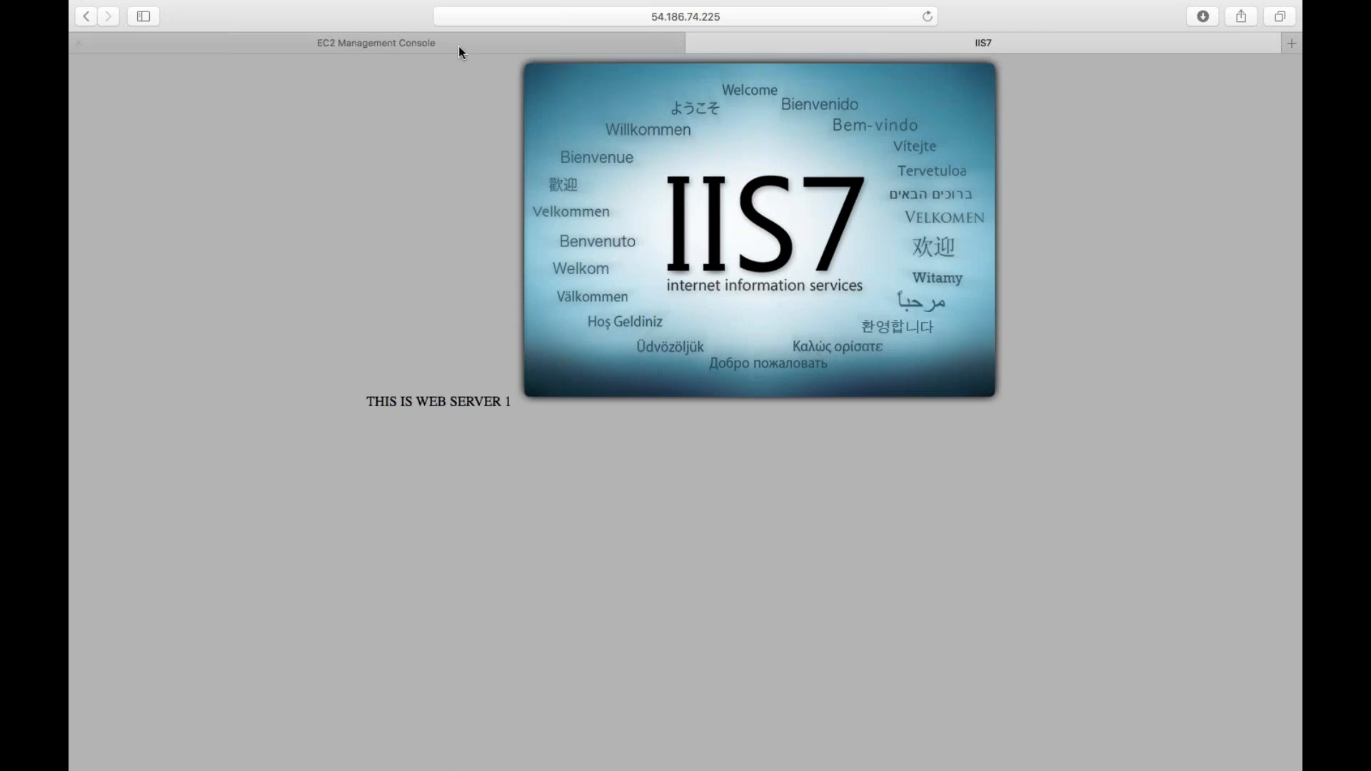
Copy Web-Server-2's IPv4 public IP from the instance list and load it in the IIS7 browser tab to check its page.
left_click(459, 50)
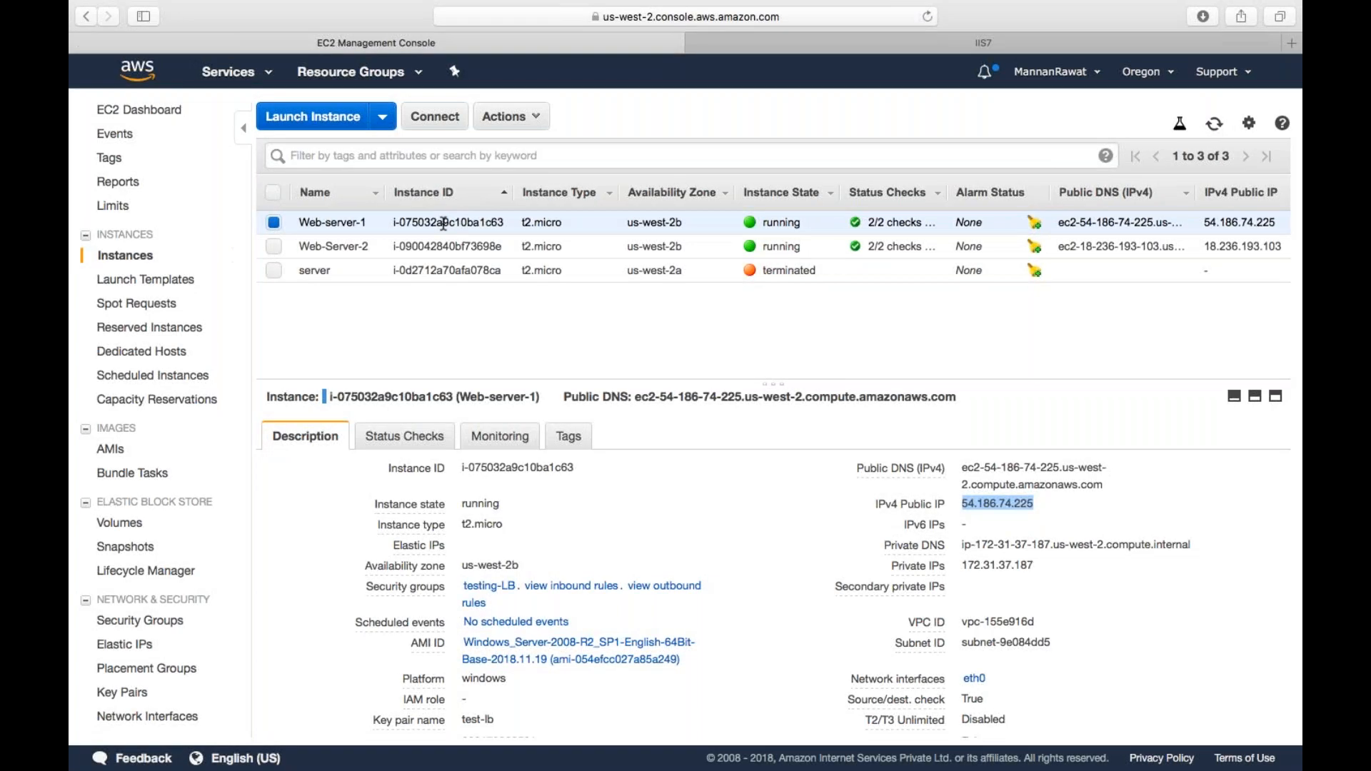
left_click(450, 246)
left_click(1055, 505)
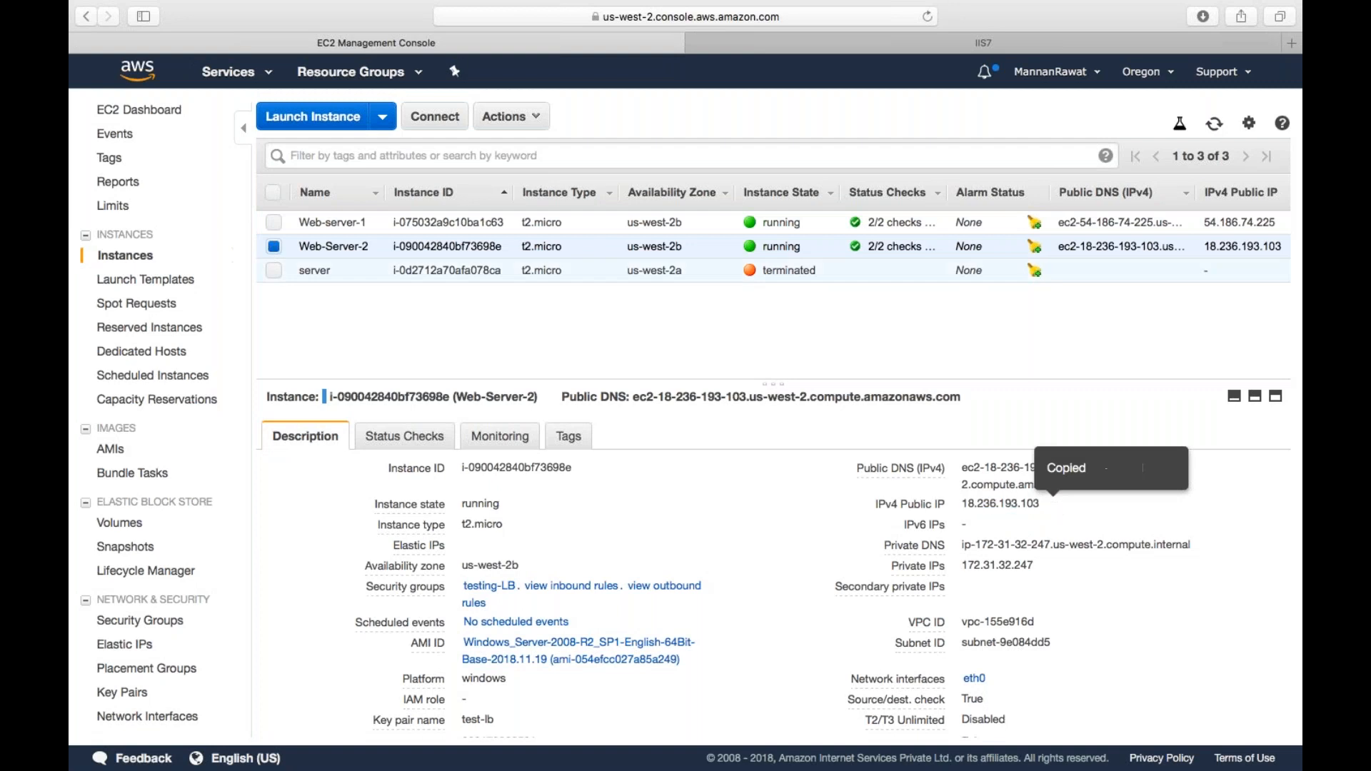
left_click(779, 48)
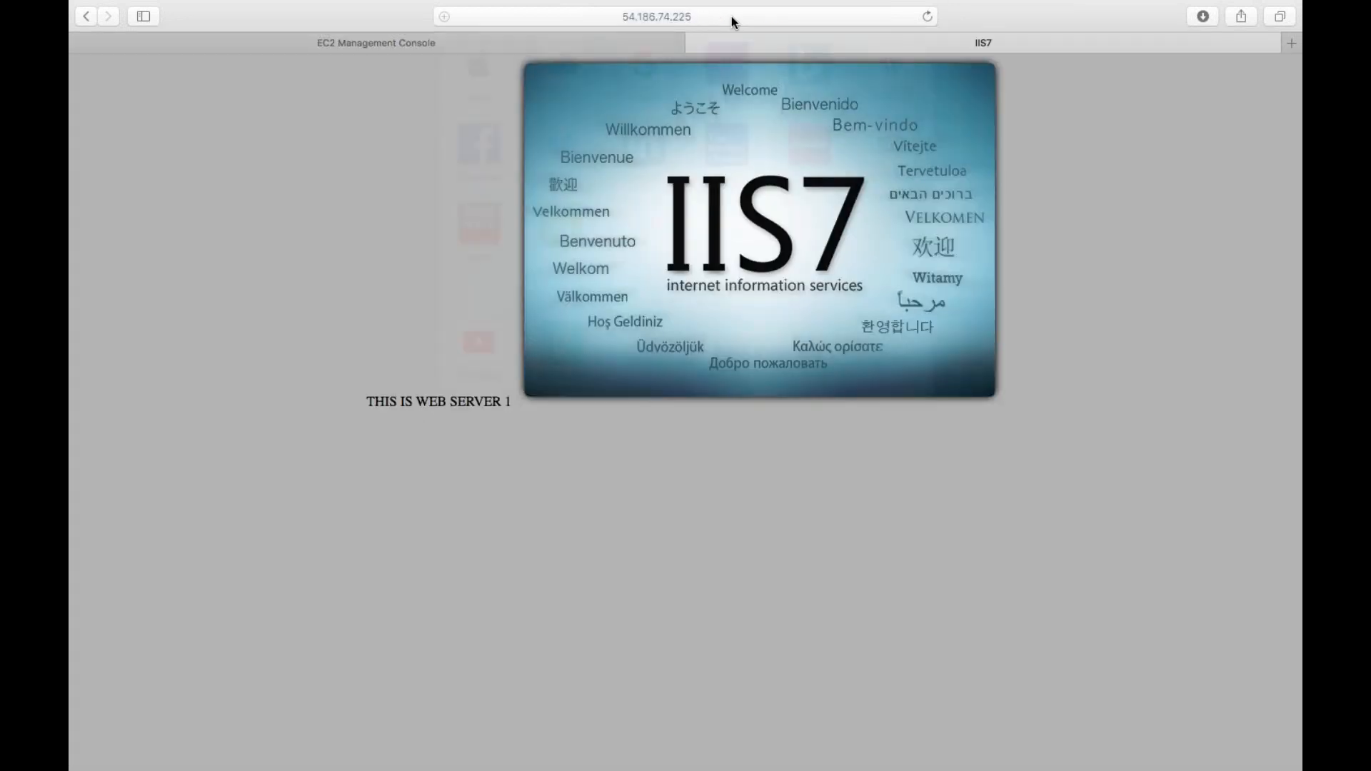
left_click(731, 16)
key("super+v")
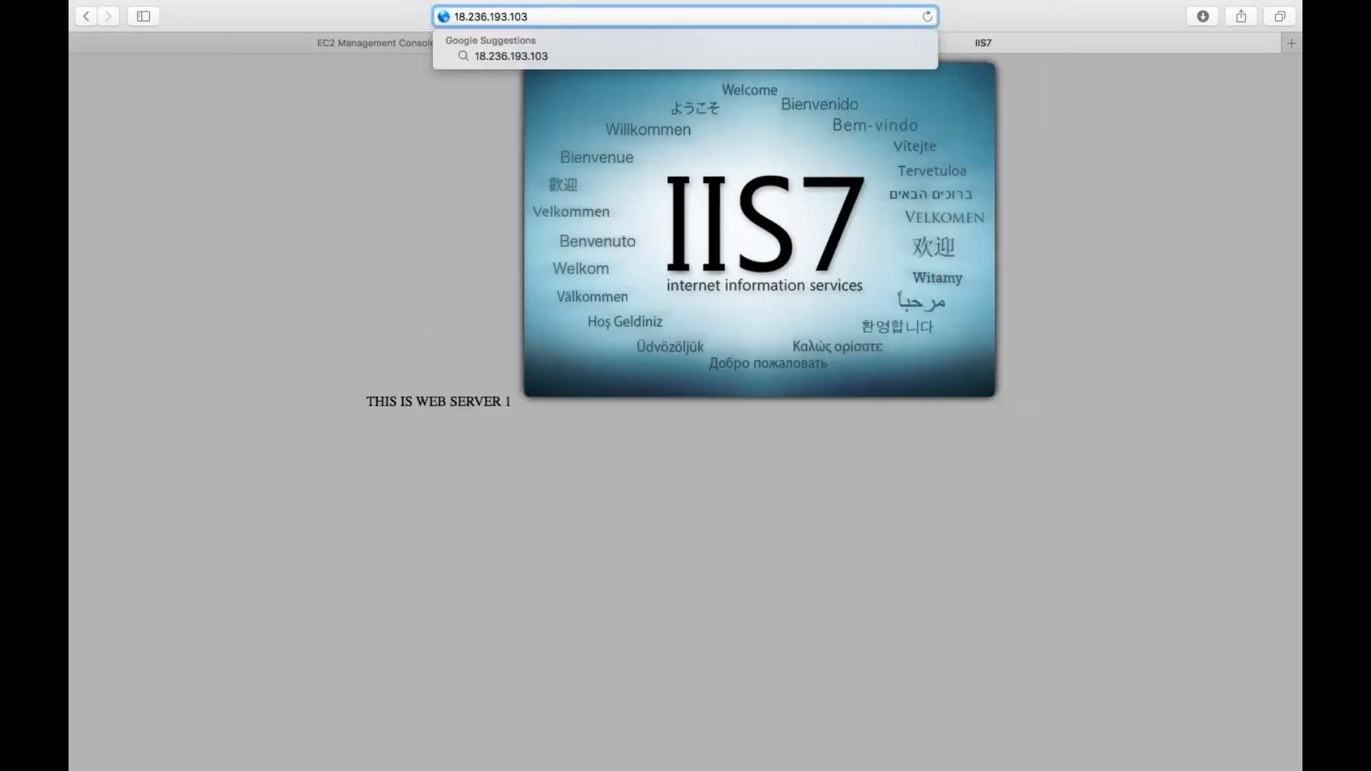
key("Return")
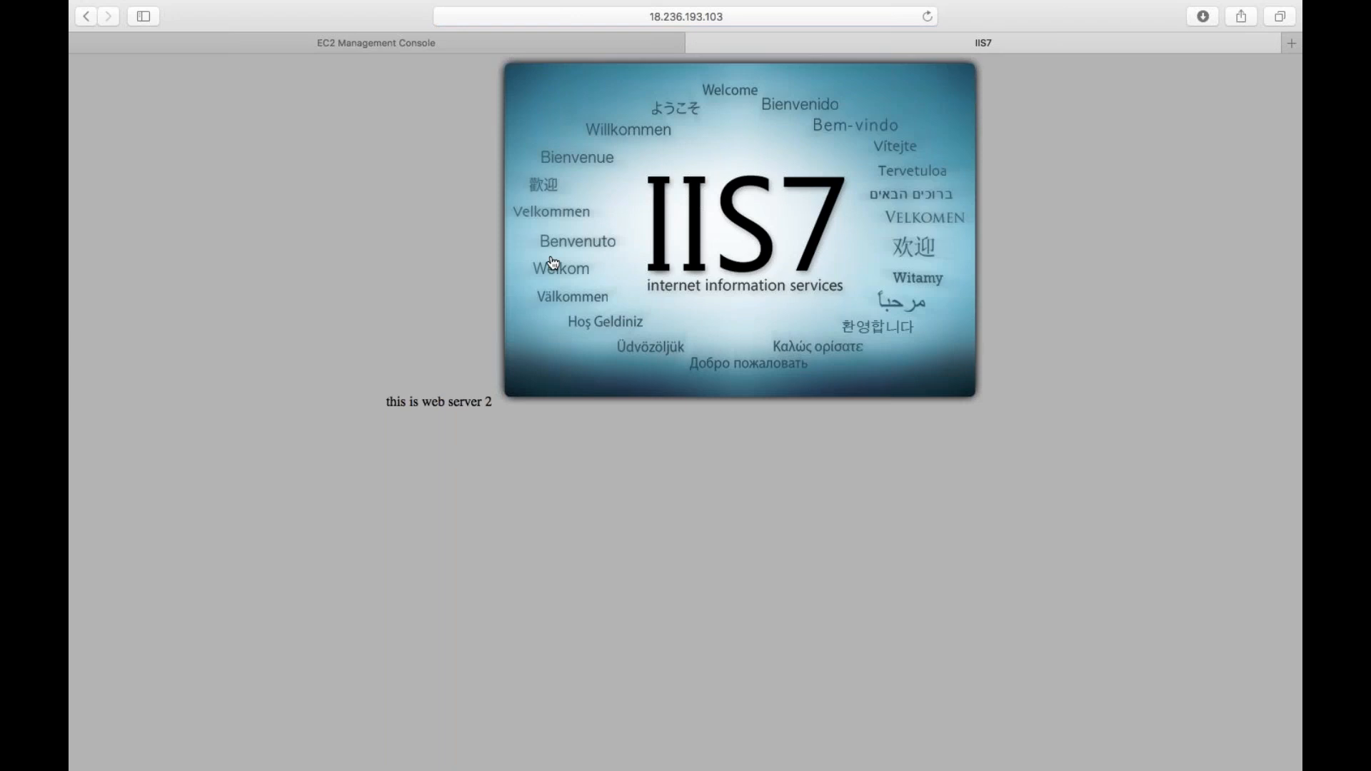
Close the IIS7 page and start creating a Classic Load Balancer from the EC2 dashboard's load balancer resources.
left_click(695, 43)
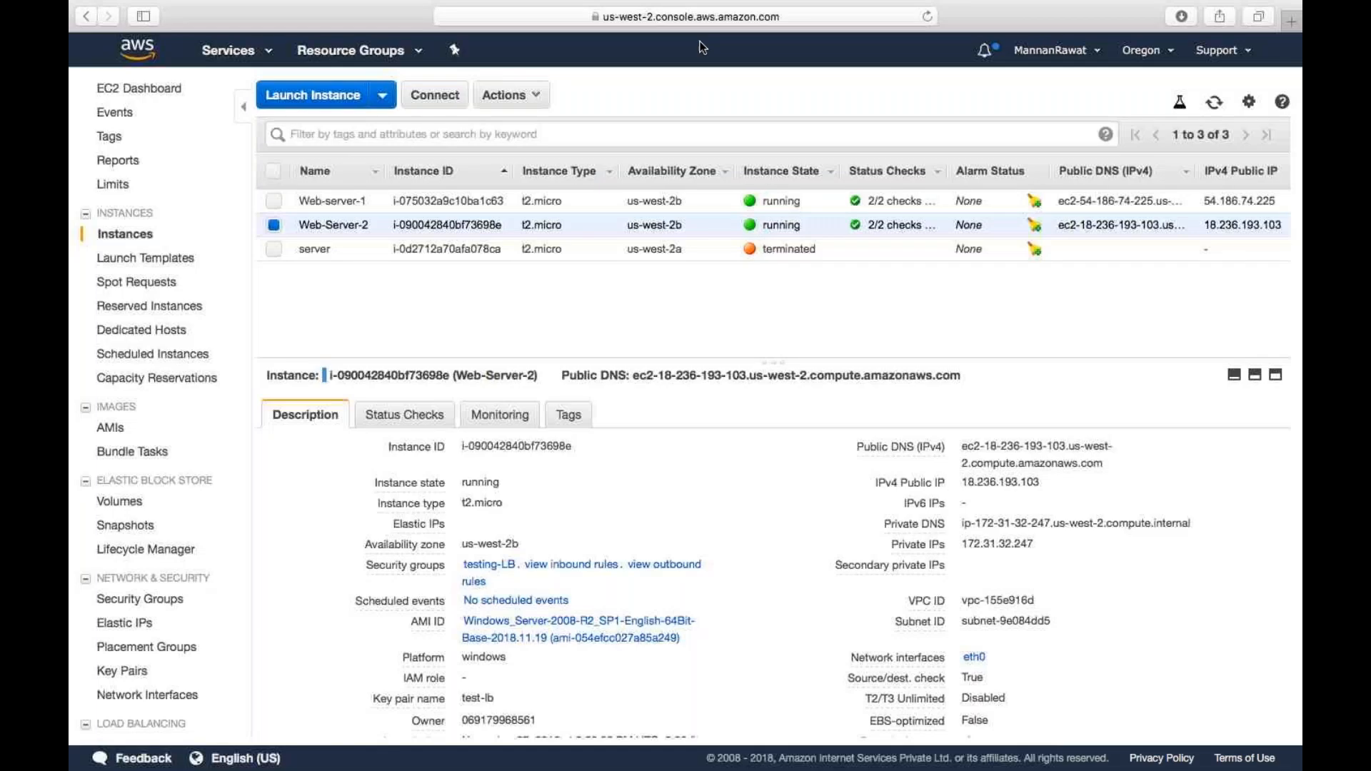
left_click(156, 92)
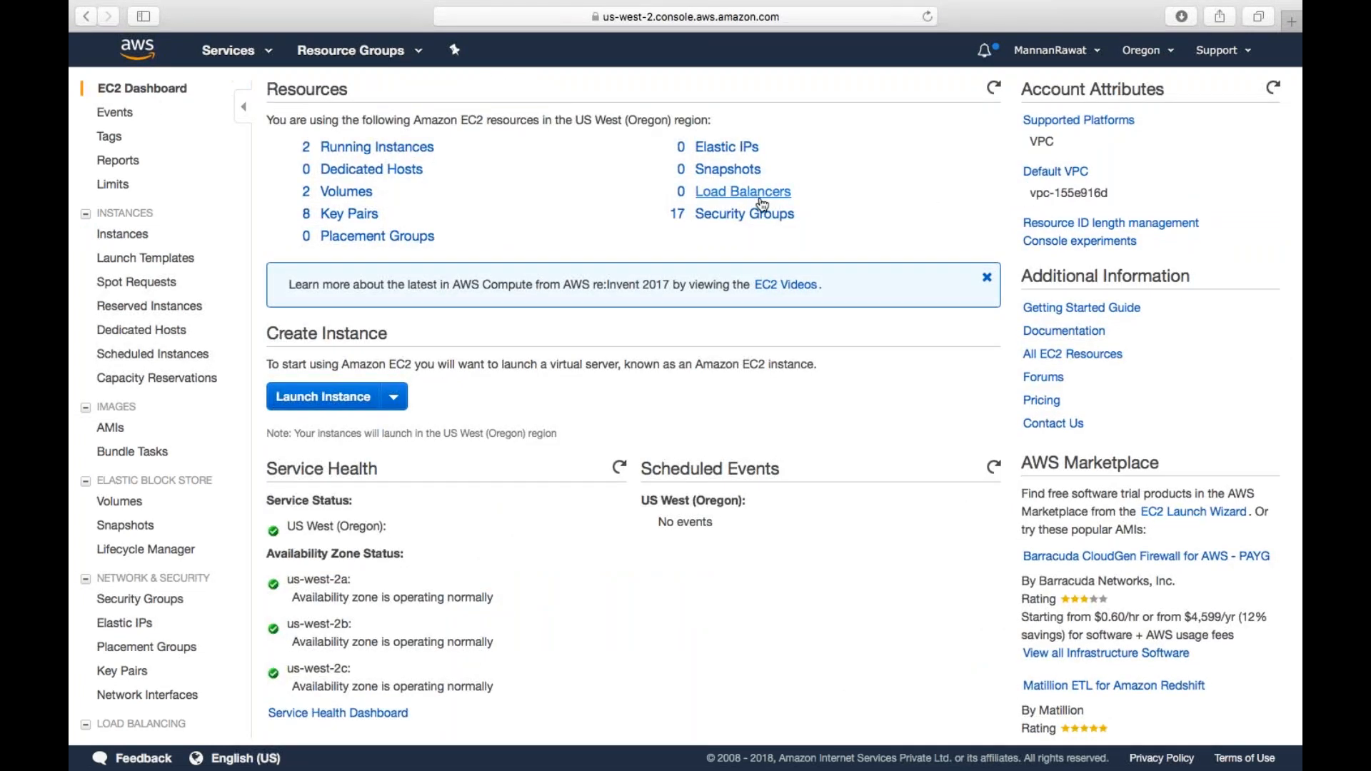
left_click(739, 192)
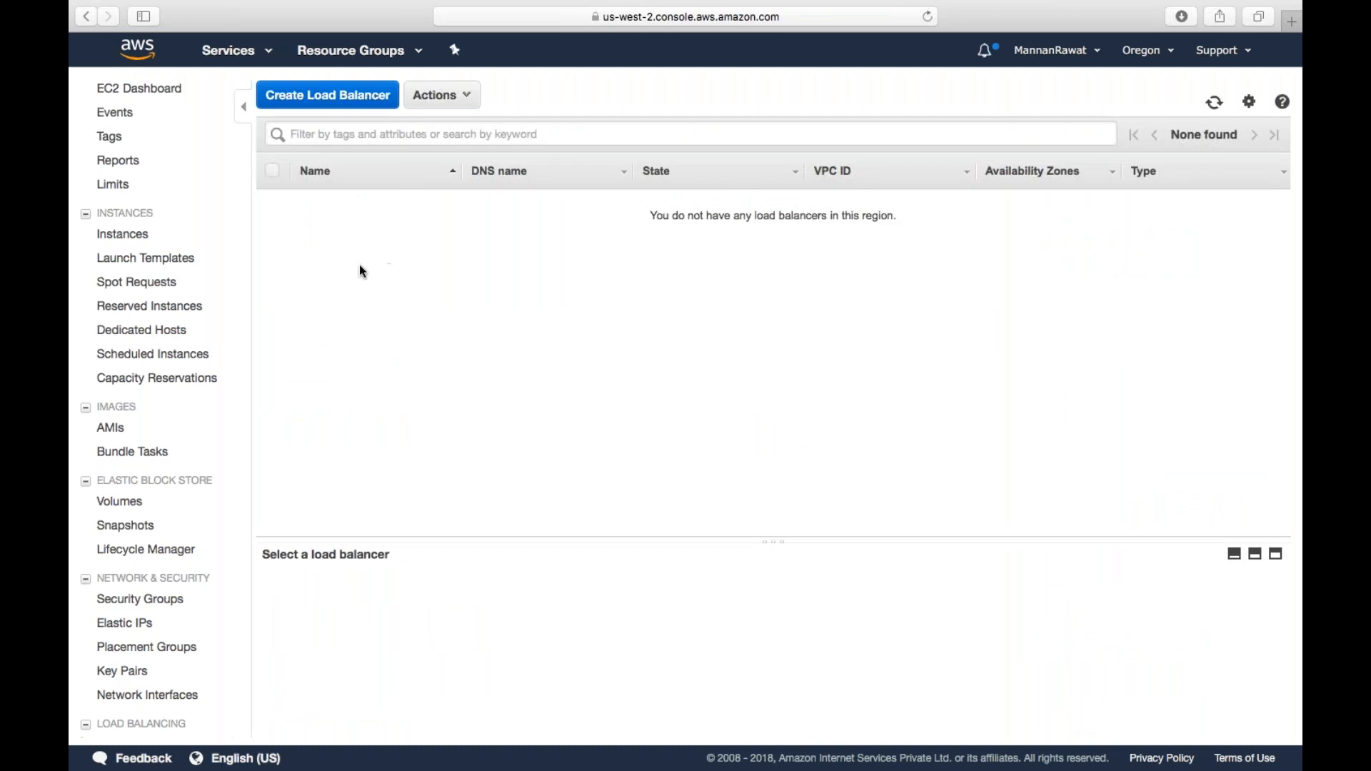
left_click(319, 102)
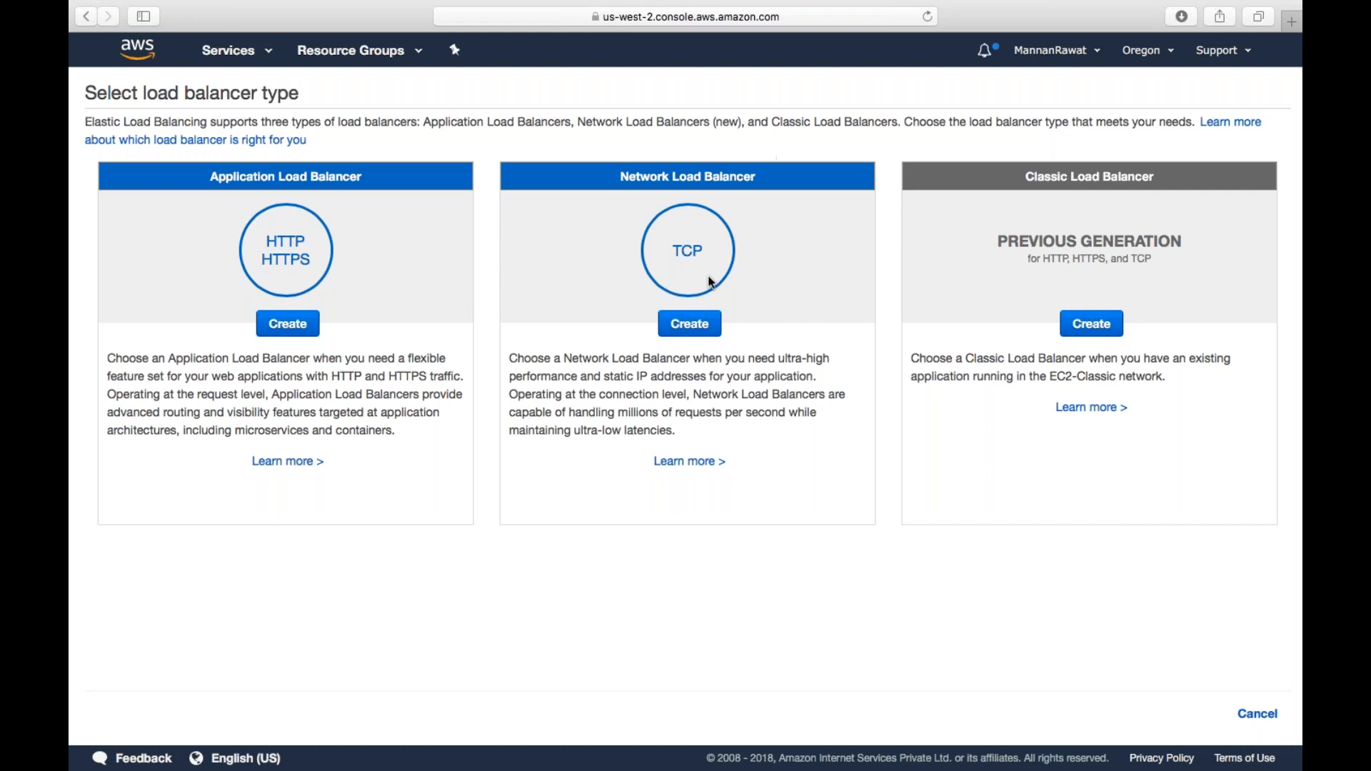
left_click(1093, 325)
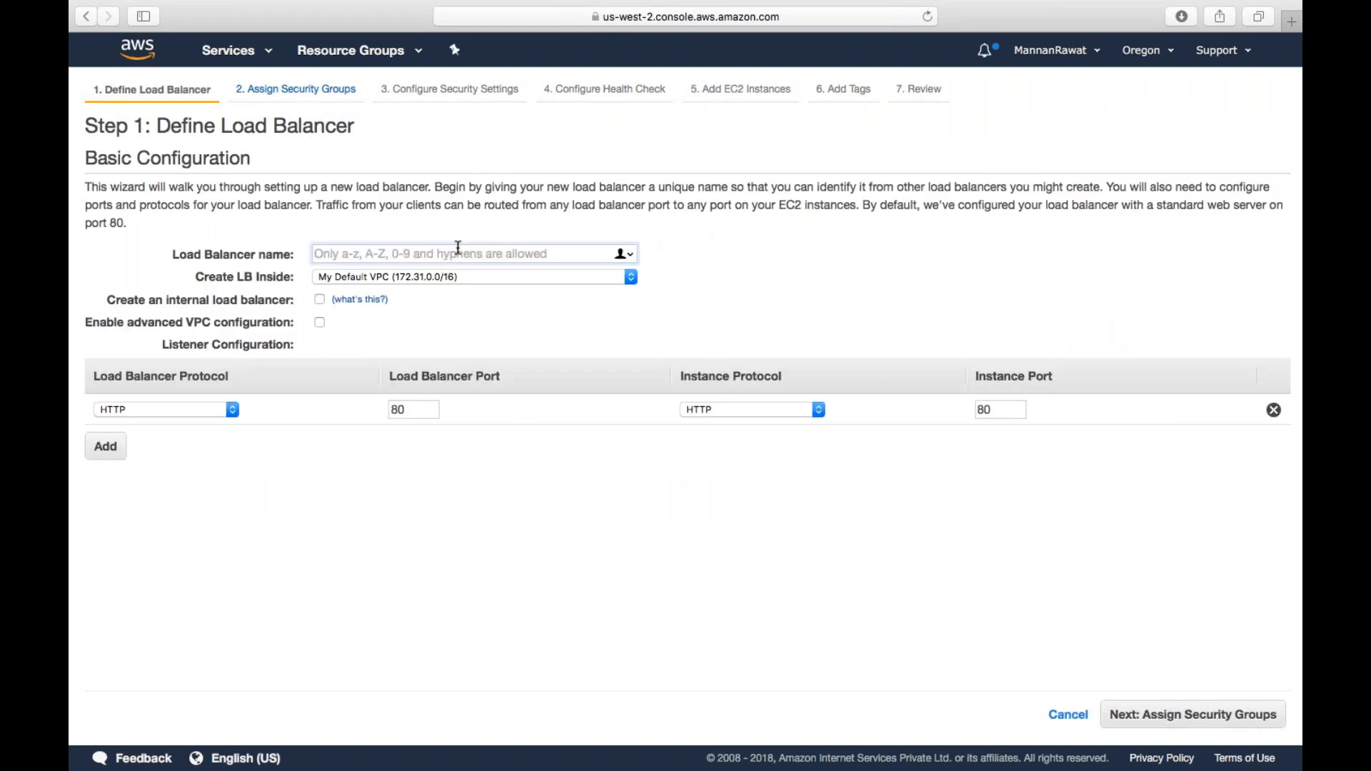
Try to name the load balancer "Demo-Load Balancer", and retry without the hyphen as "DemoLoad Balancer".
type("Demo-")
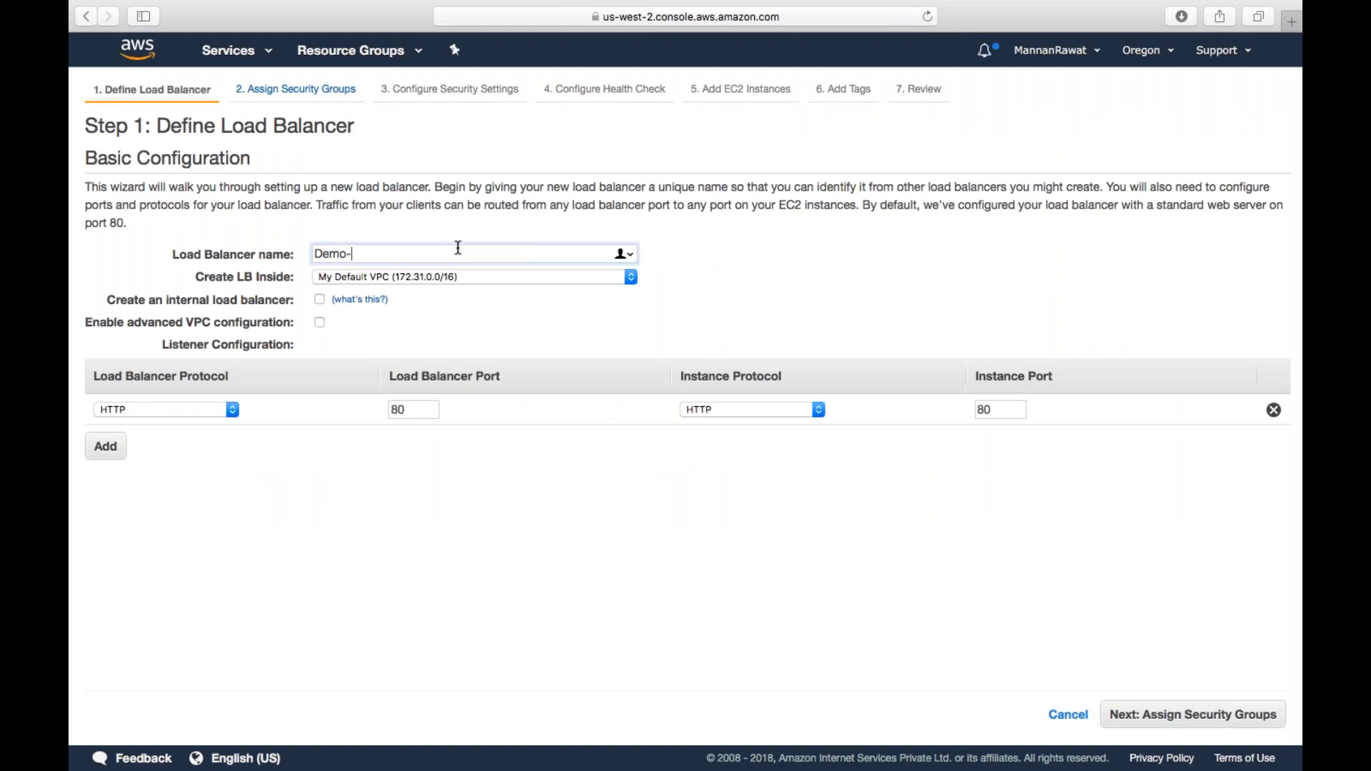
type("Load Balancer")
left_click(1197, 723)
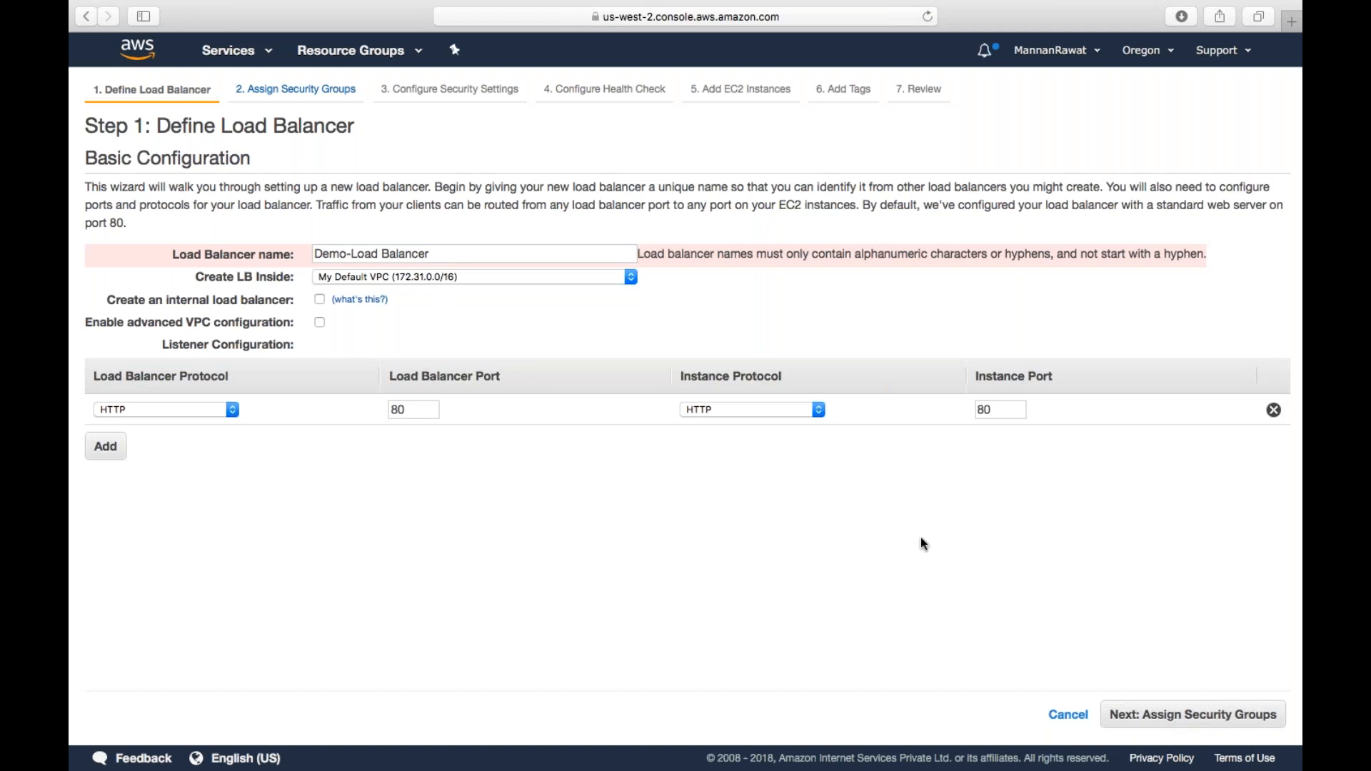
left_click(389, 253)
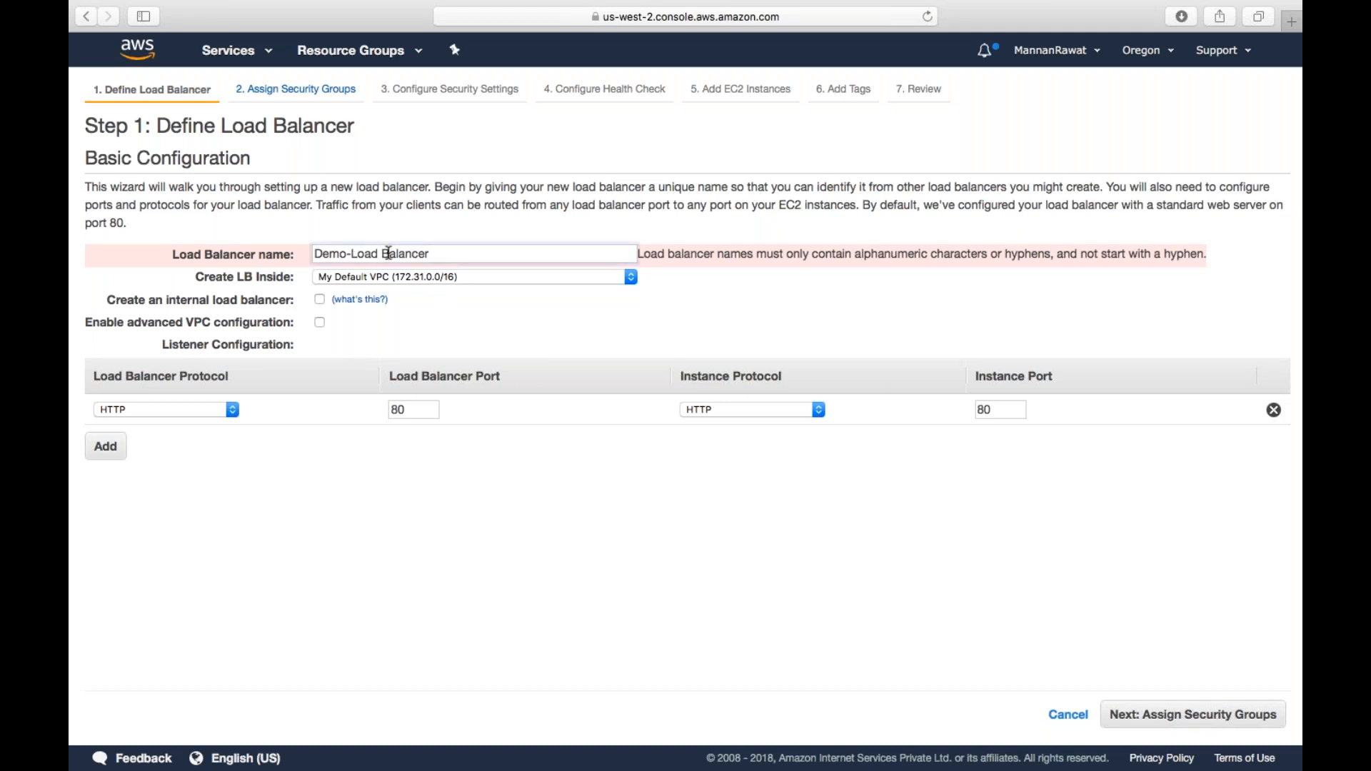
key("BackSpace")
left_click(1183, 725)
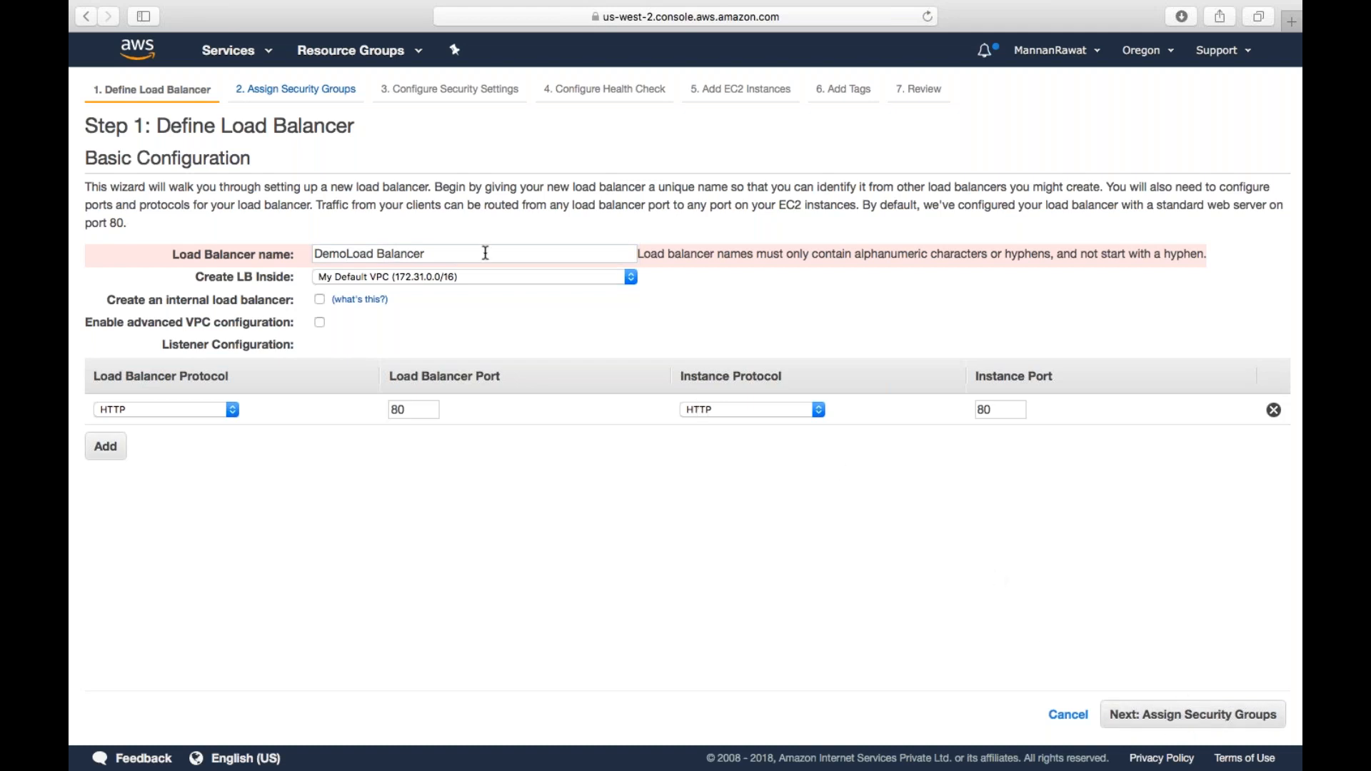
Name the load balancer demowebserver and continue to the security group assignment.
left_click_drag(490, 254, 70, 227)
type("demowebserver")
left_click(1206, 717)
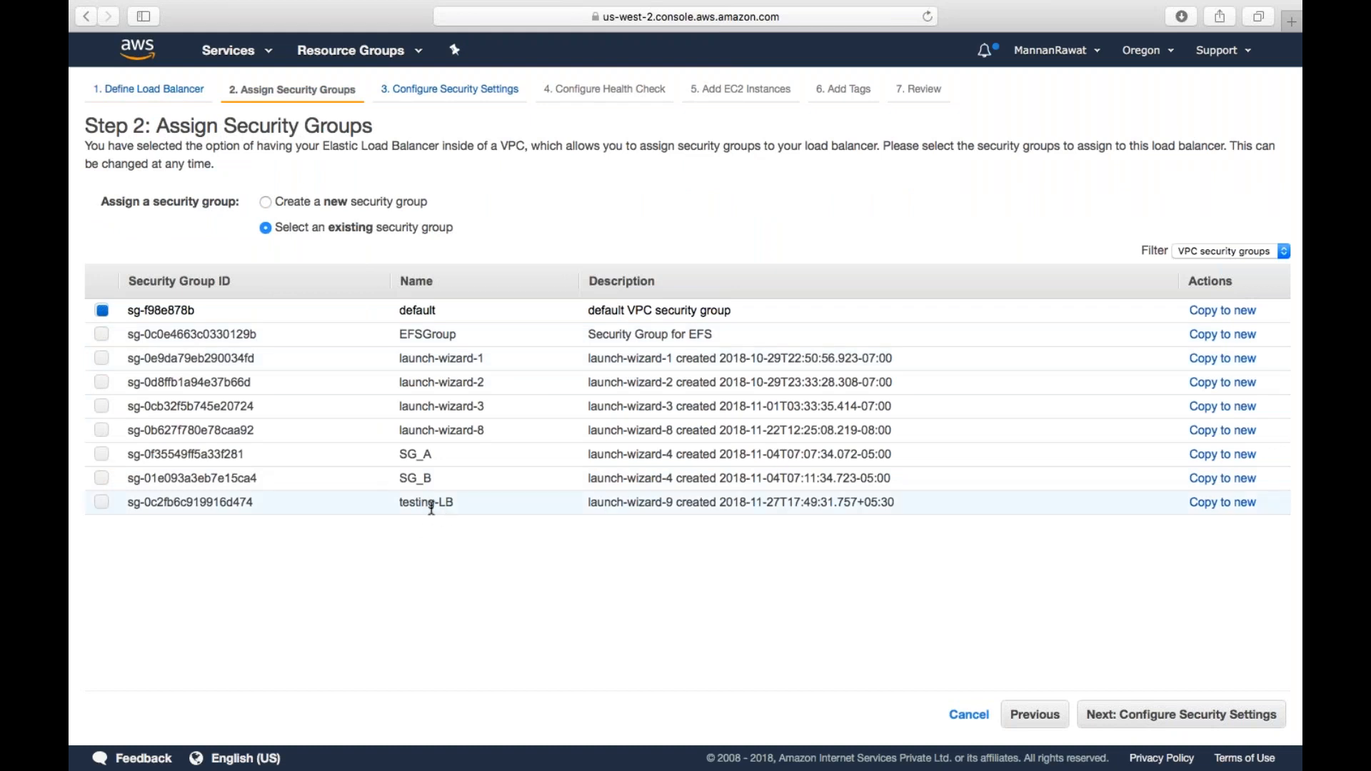
Assign the testing-LB security group in addition to default, and continue past the security settings without a secure listener.
left_click(102, 504)
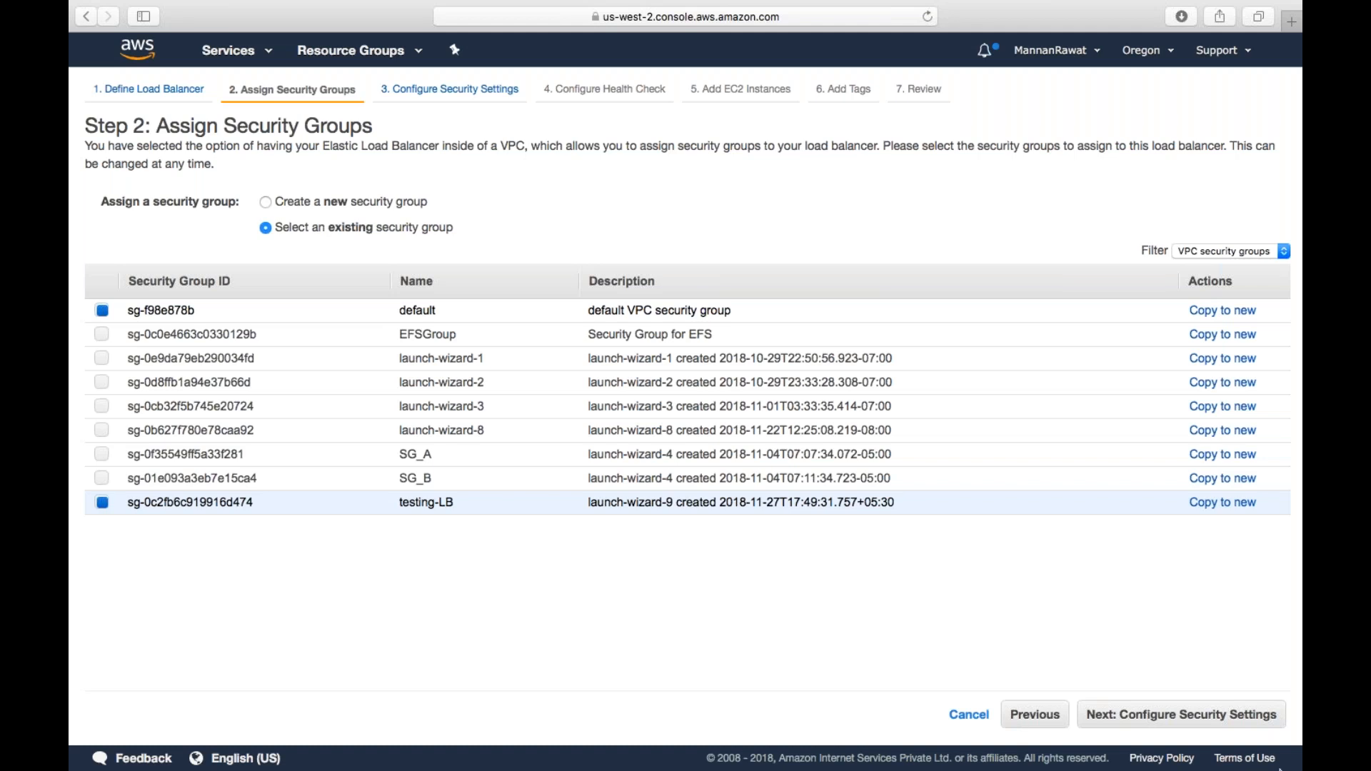
left_click(1208, 716)
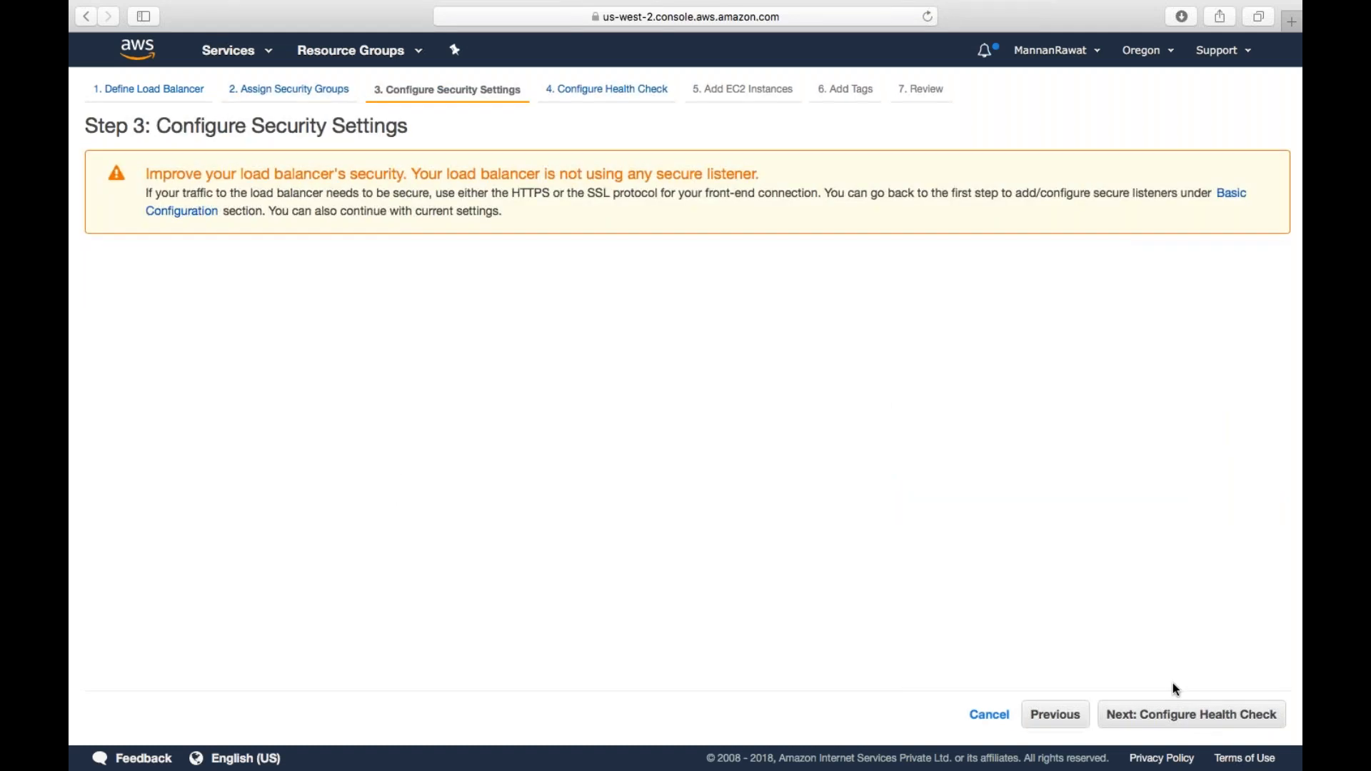
left_click(1188, 720)
Set the health check's ping protocol to TCP on port 80 and continue to adding EC2 instances.
left_click(377, 202)
left_click(352, 213)
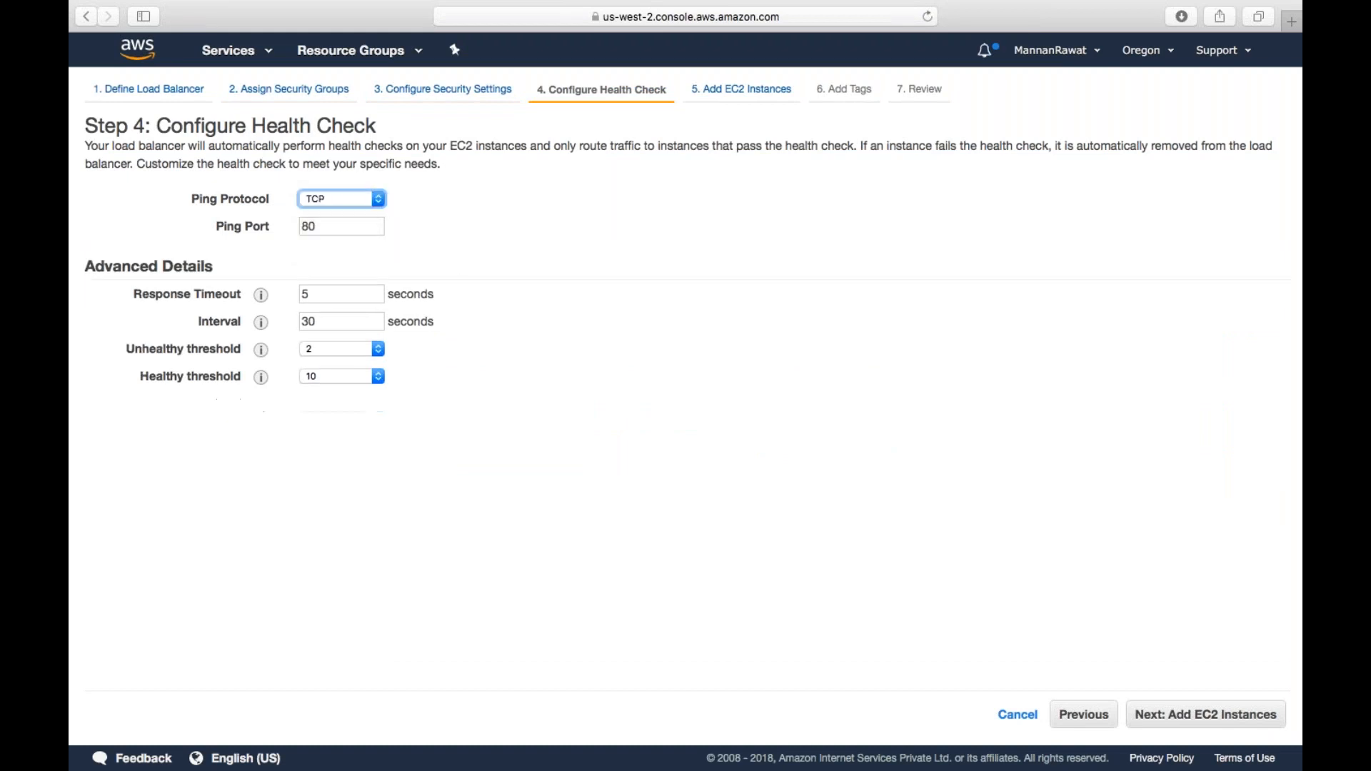
left_click(1205, 723)
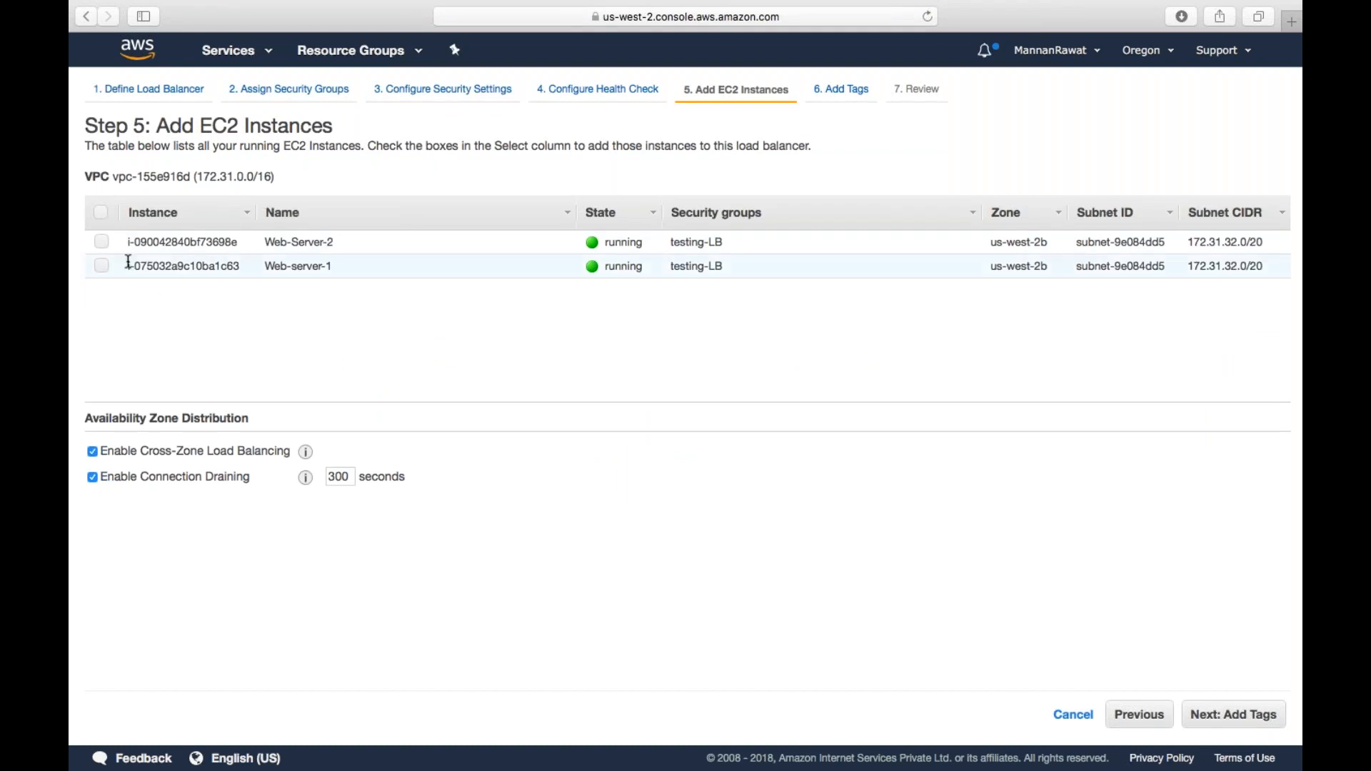
Add both Web-Server-2 and Web-server-1, leave the tags empty, create the load balancer, and close the creation status.
left_click(102, 214)
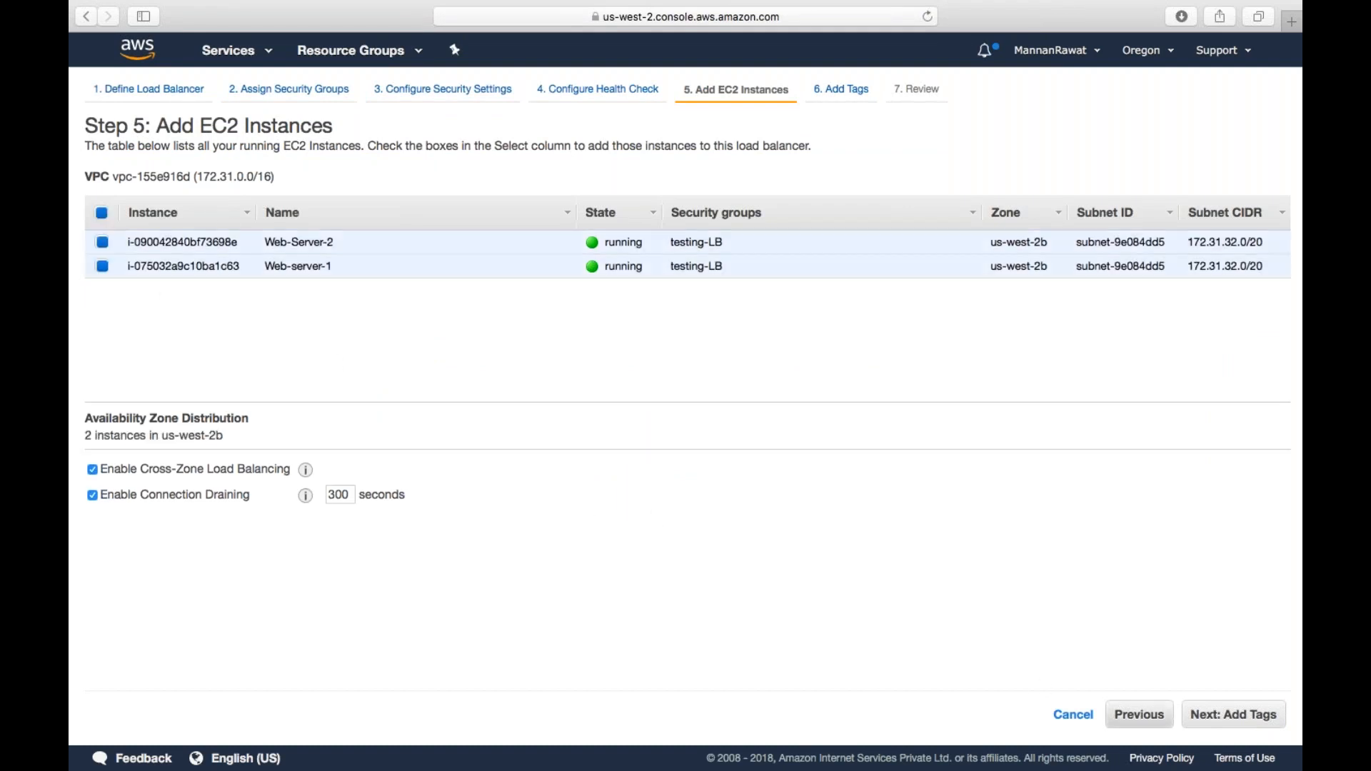
left_click(1230, 722)
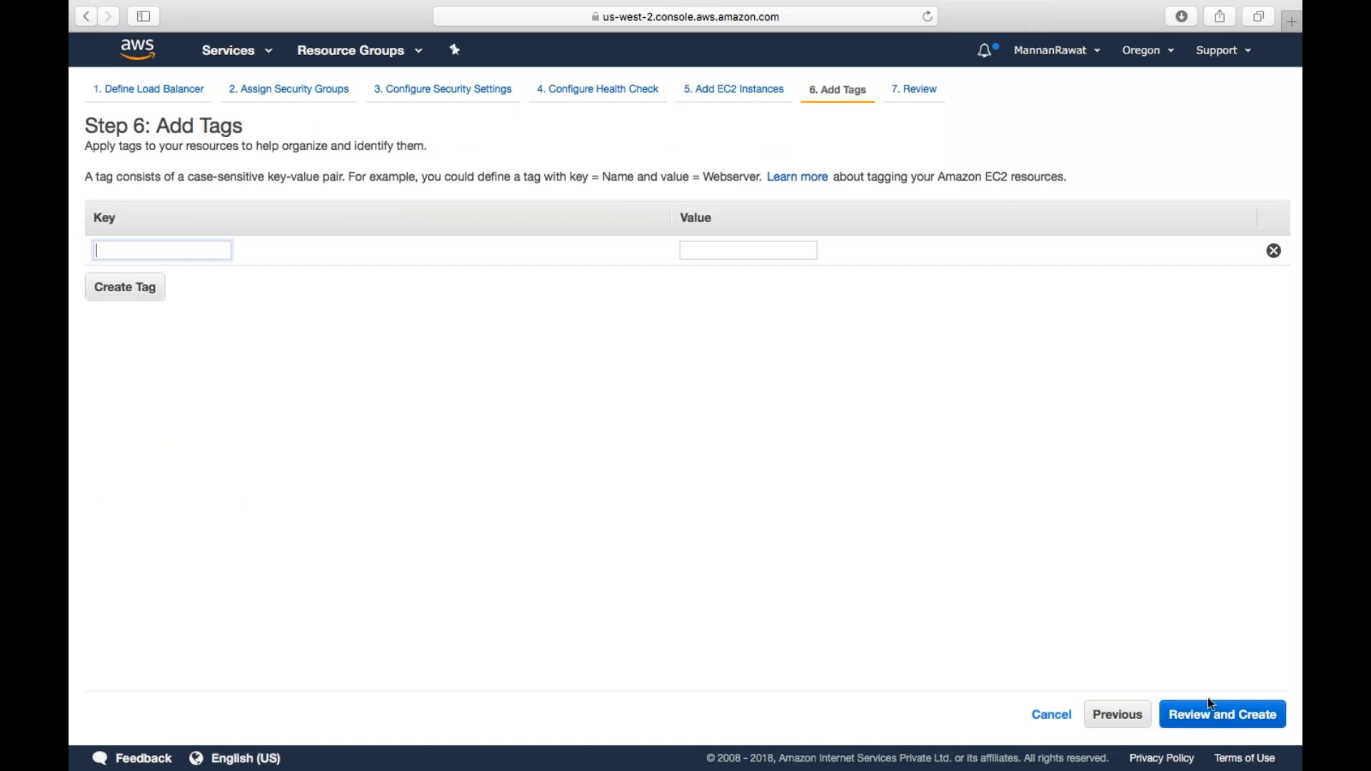
left_click(1215, 727)
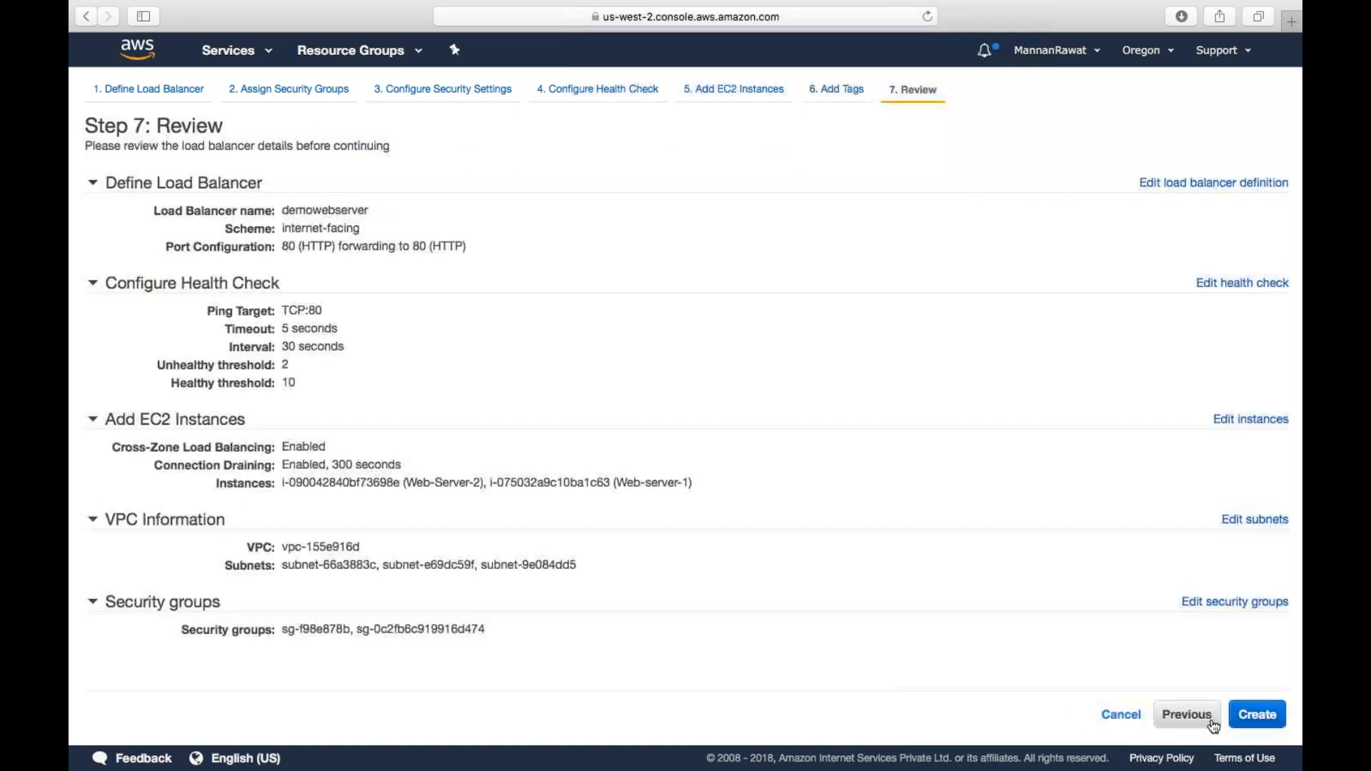
left_click(1269, 725)
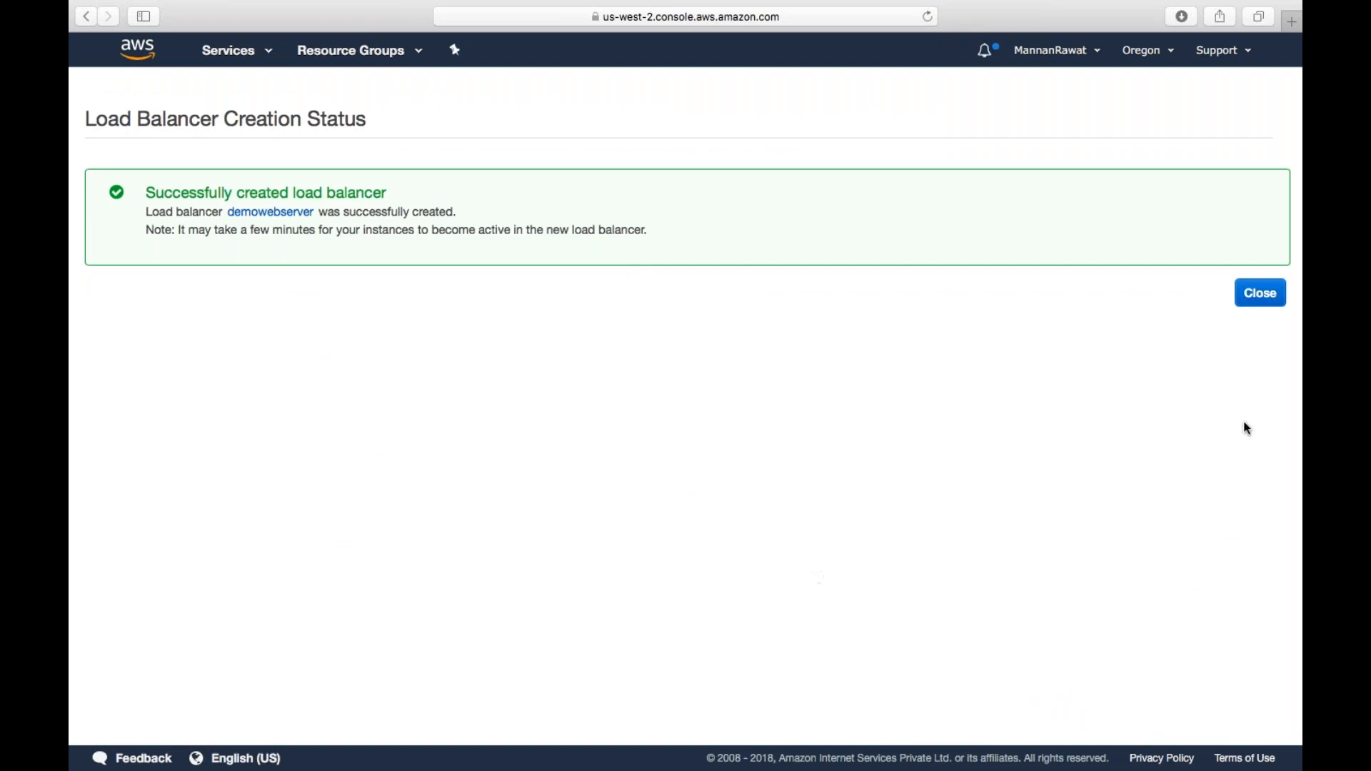
left_click(1257, 294)
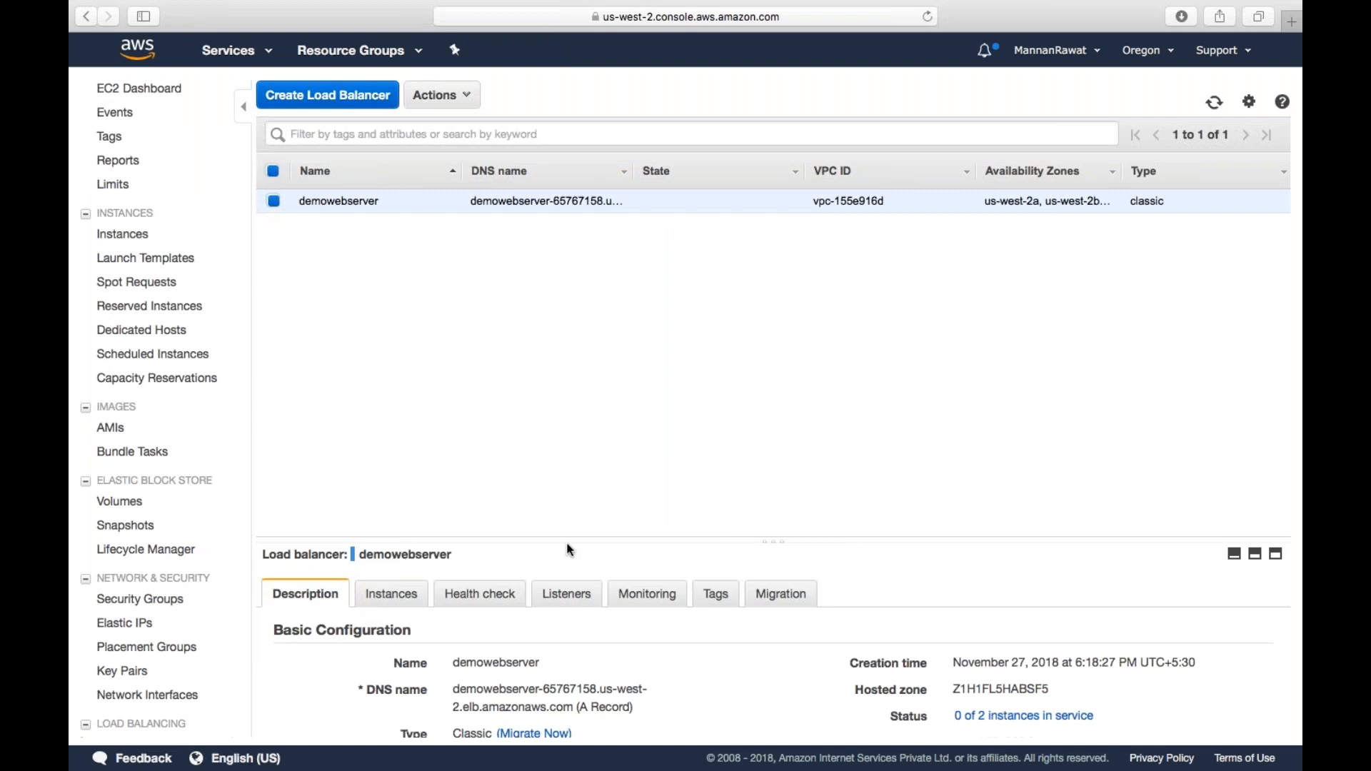
Show demowebserver's instances in an enlarged details pane and refresh repeatedly to check both web servers' service status.
left_click(397, 602)
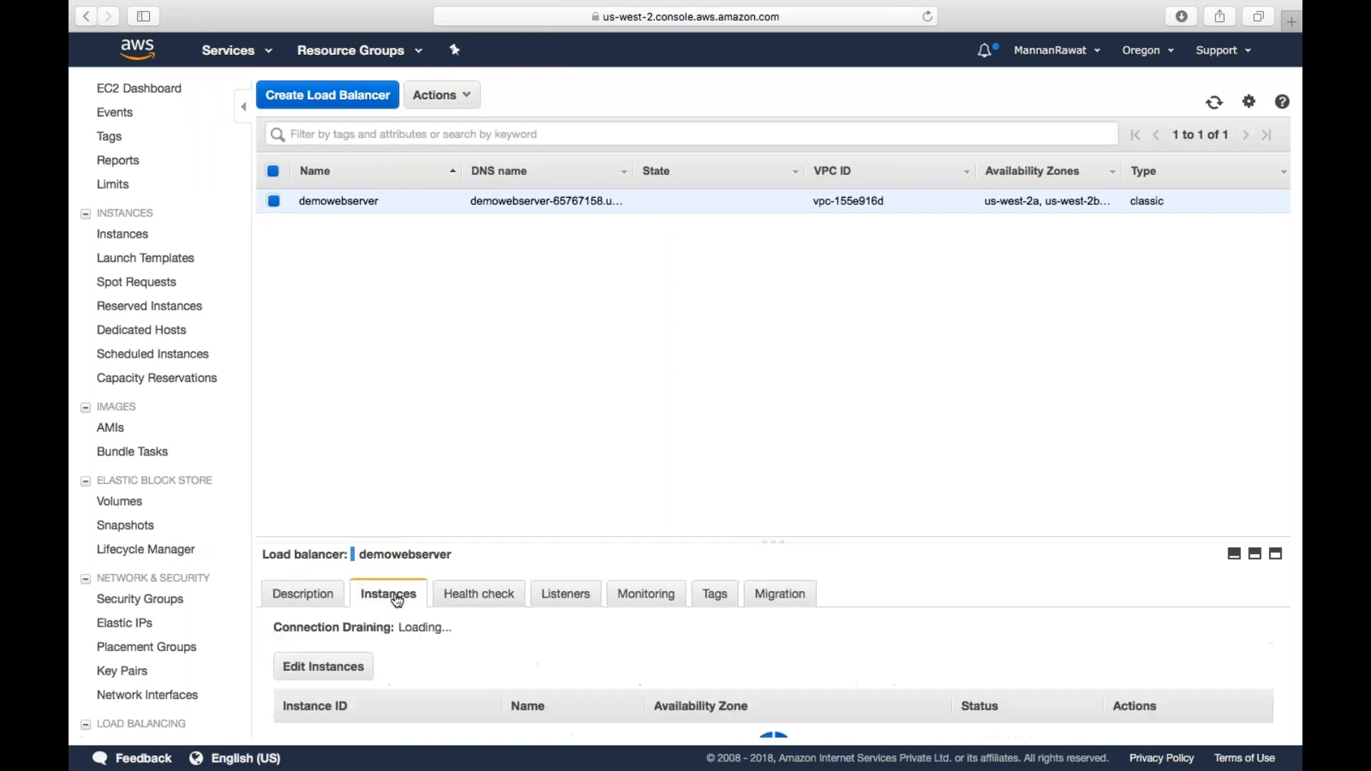
left_click_drag(455, 537, 454, 289)
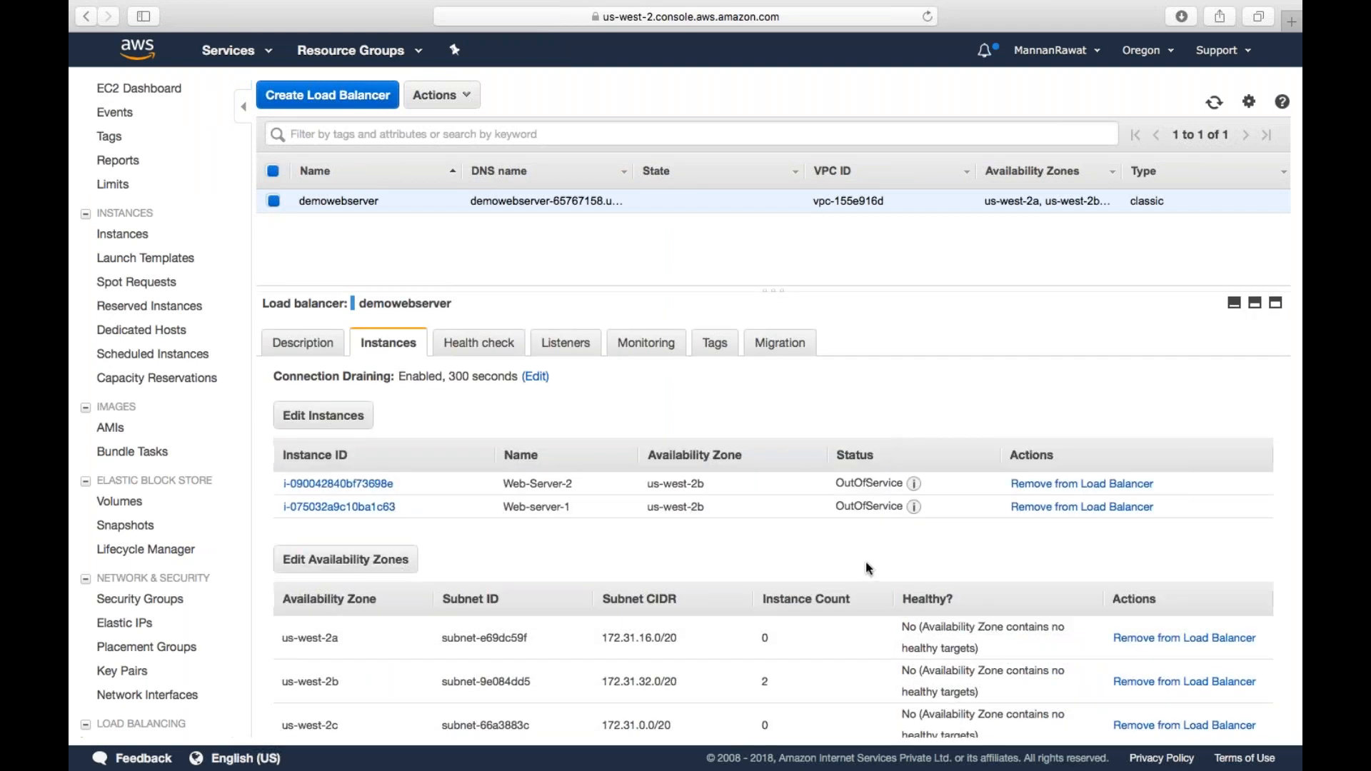
left_click(1214, 102)
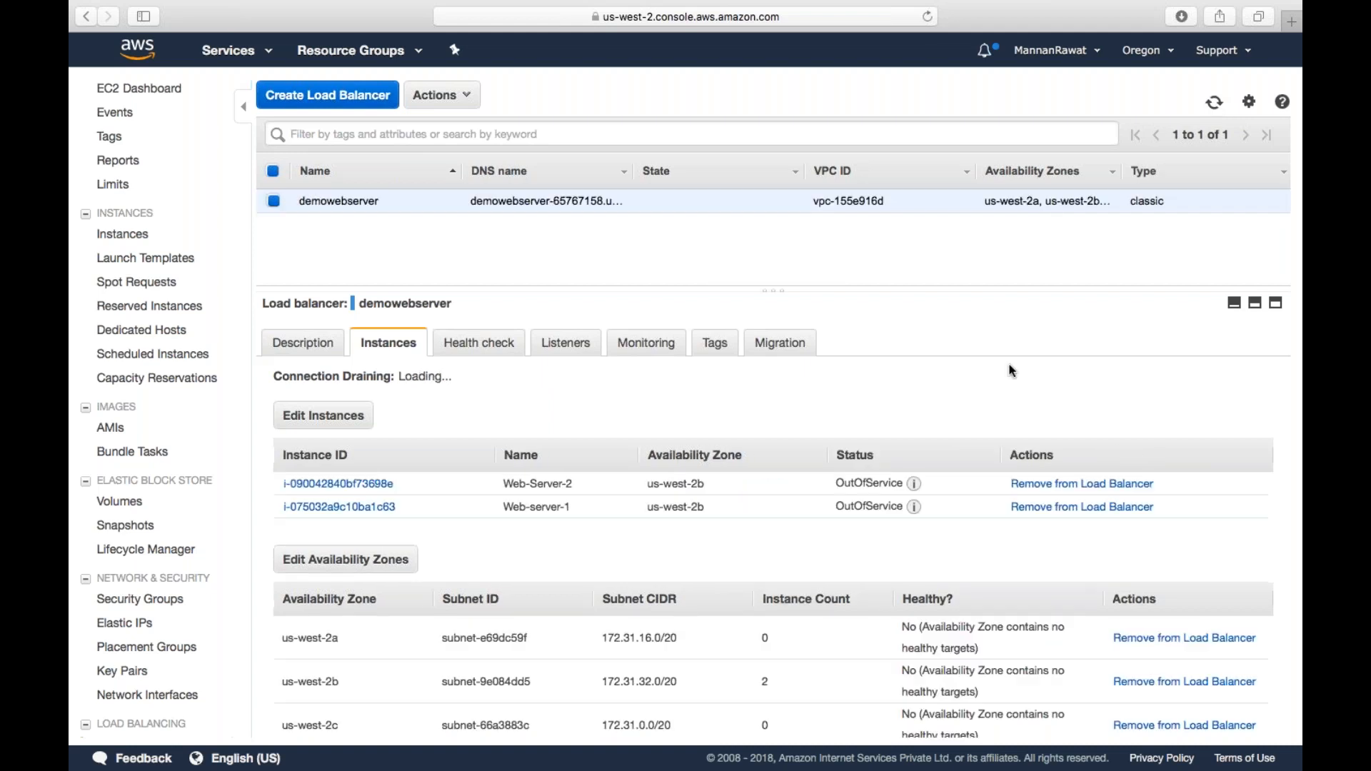
left_click(1214, 109)
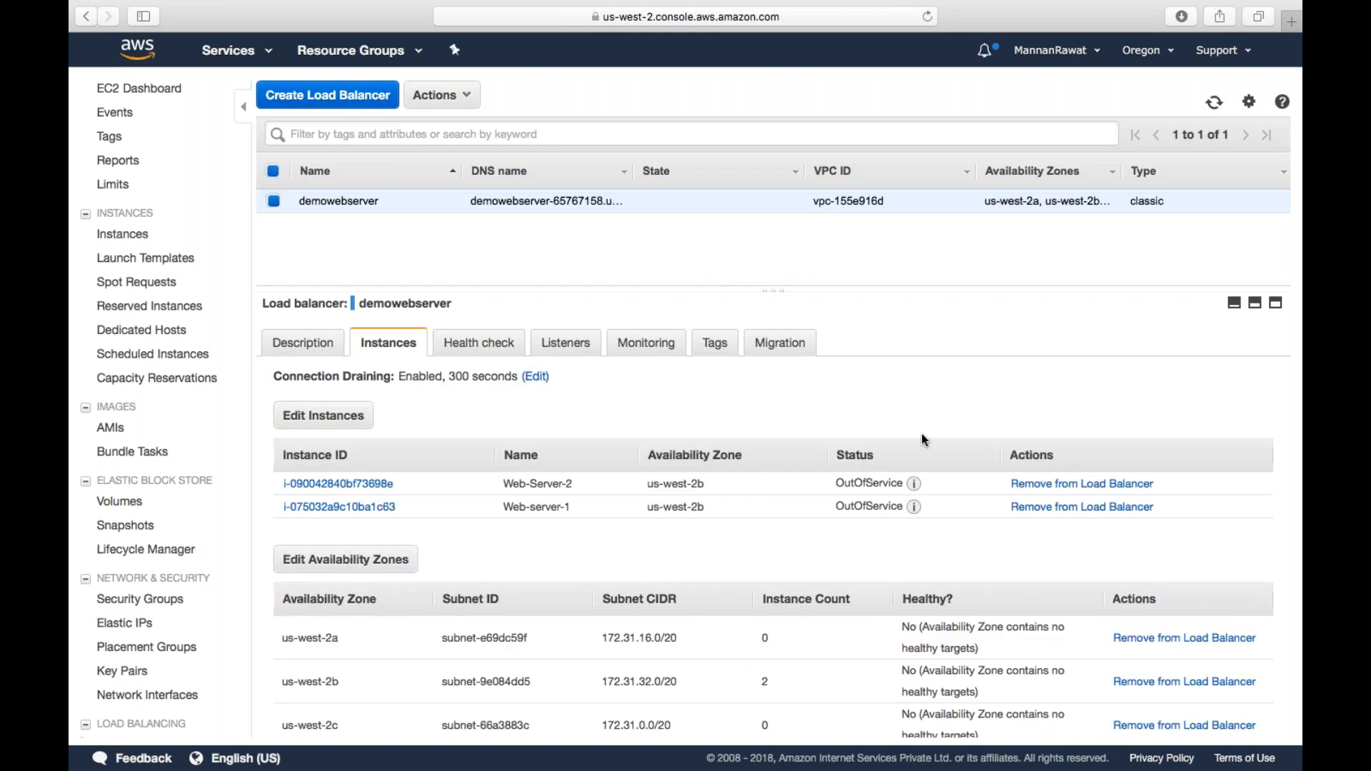
left_click(1215, 102)
left_click(1215, 102)
left_click(1215, 103)
left_click(1215, 103)
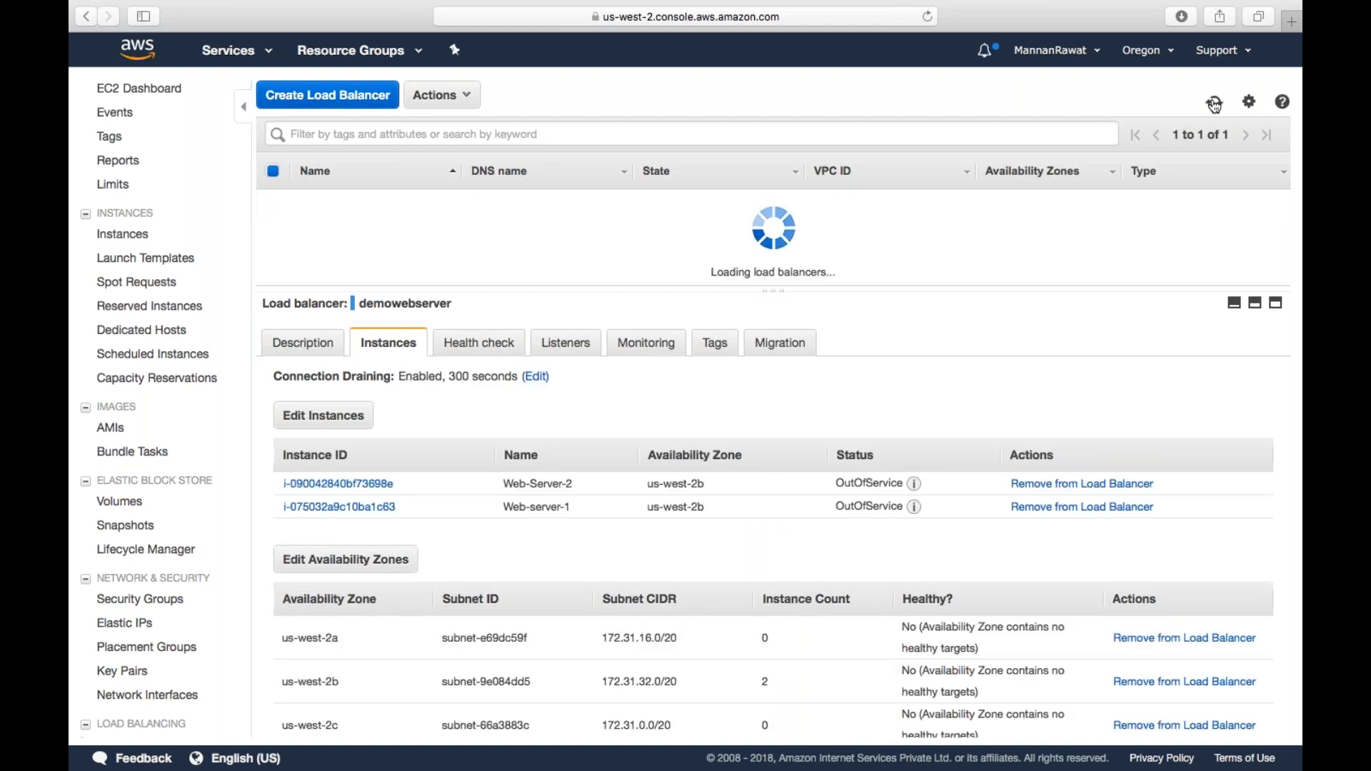
left_click(1215, 104)
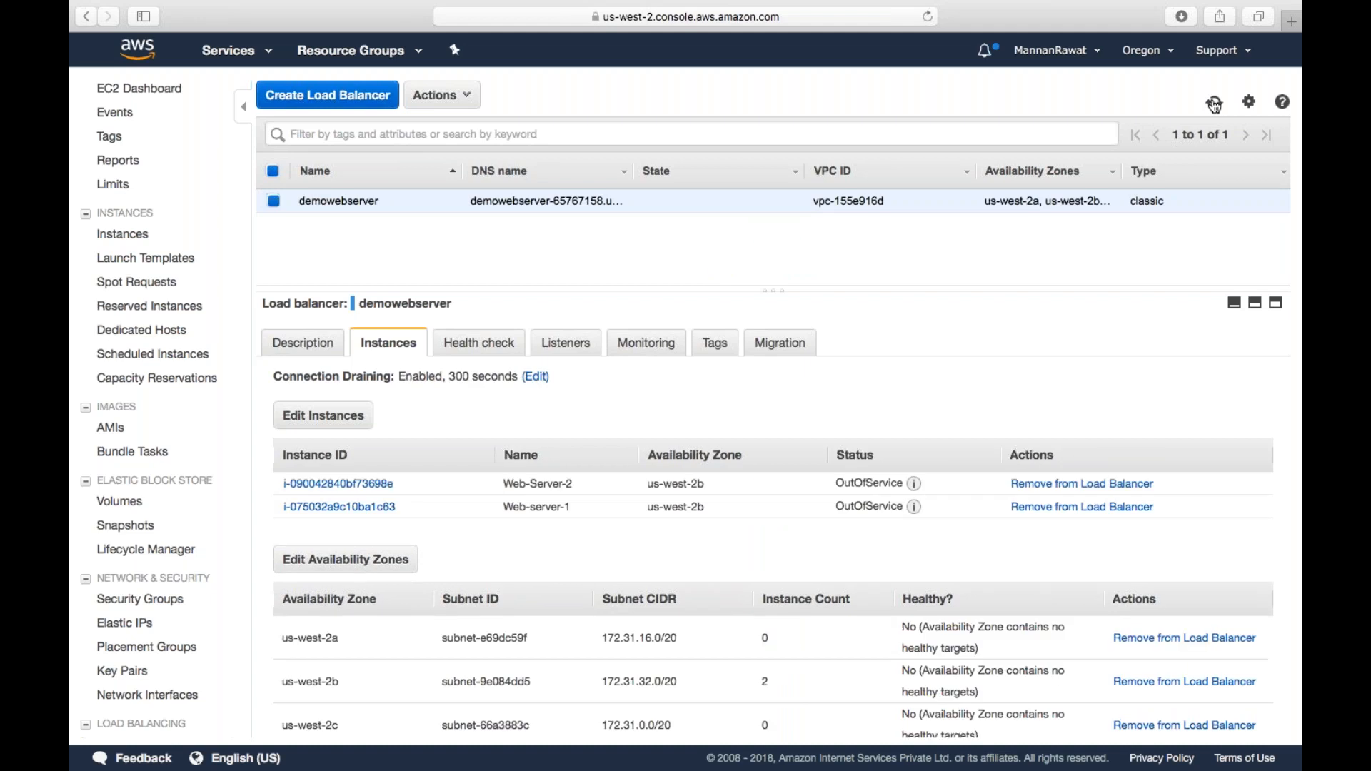
left_click(1215, 104)
left_click(1213, 108)
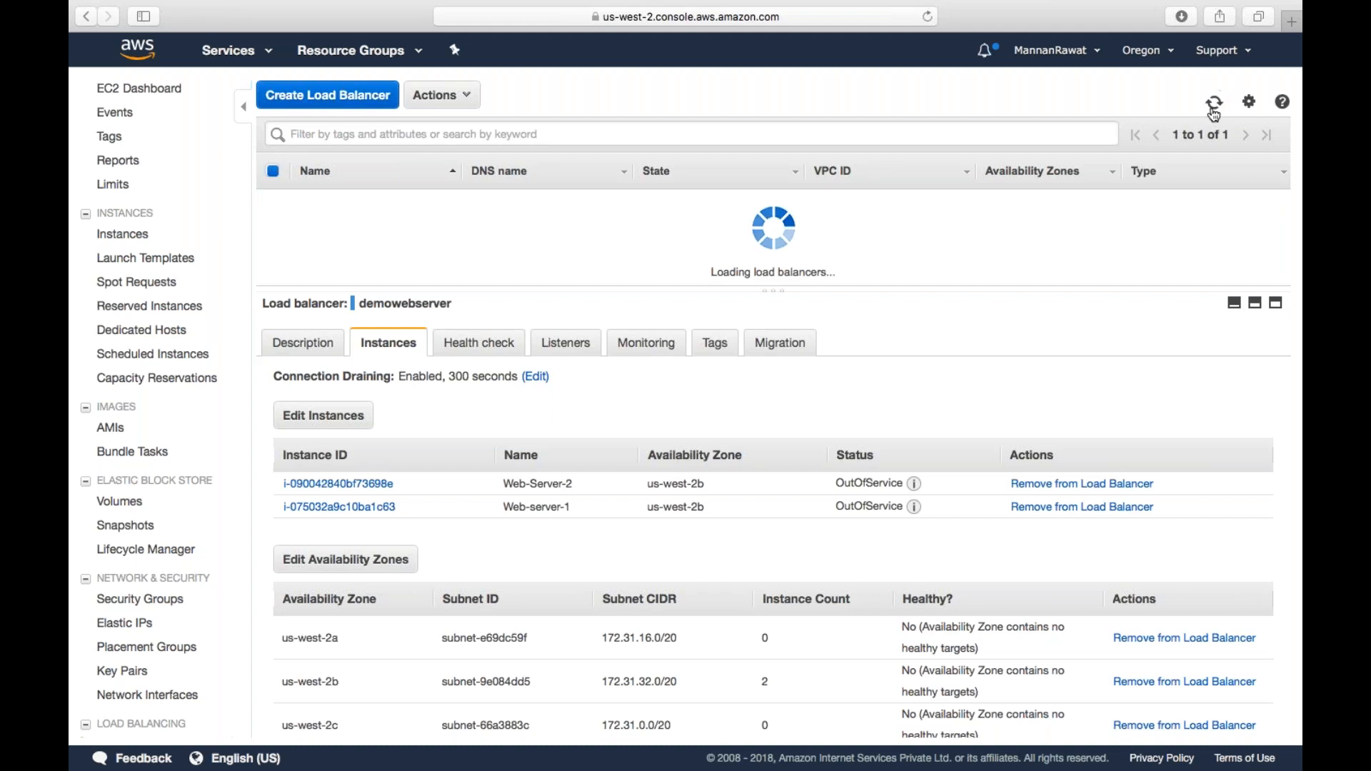
left_click(1214, 109)
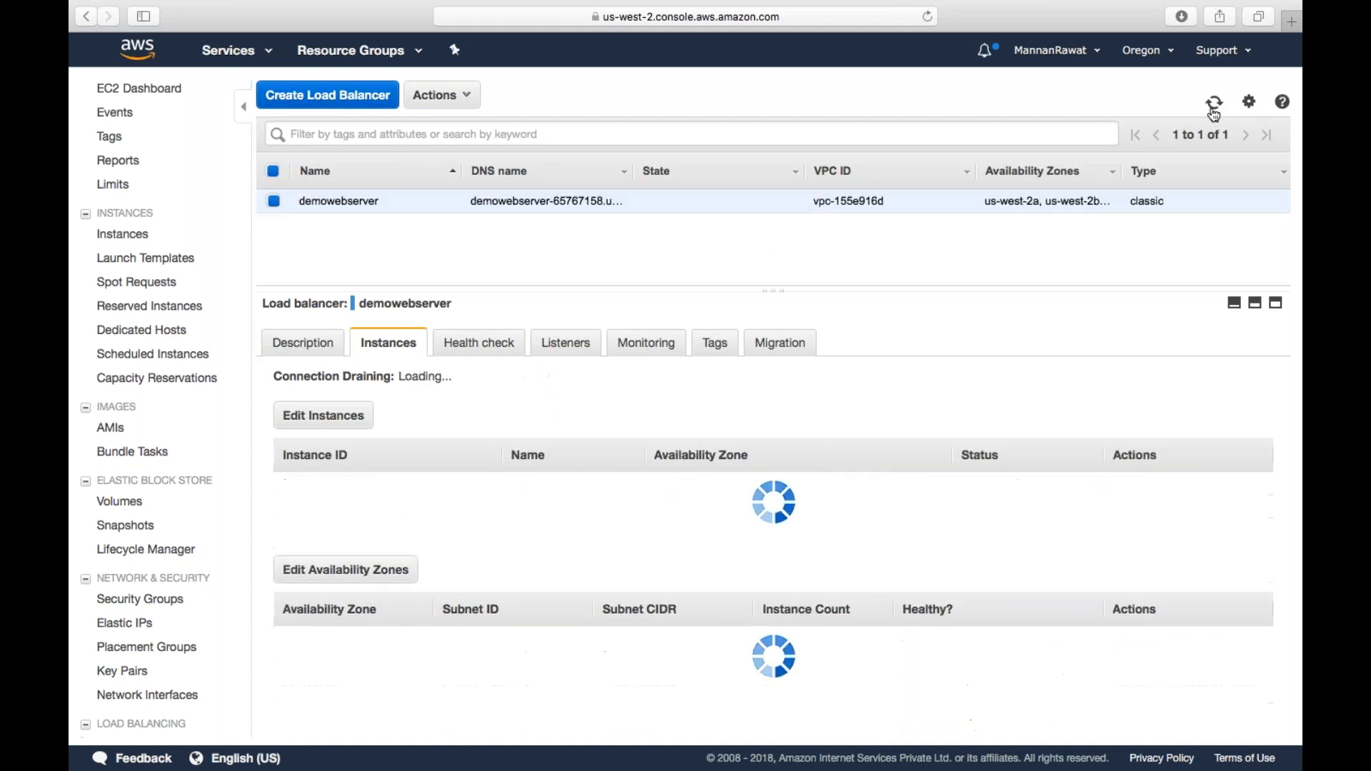
left_click(1213, 108)
left_click(1214, 109)
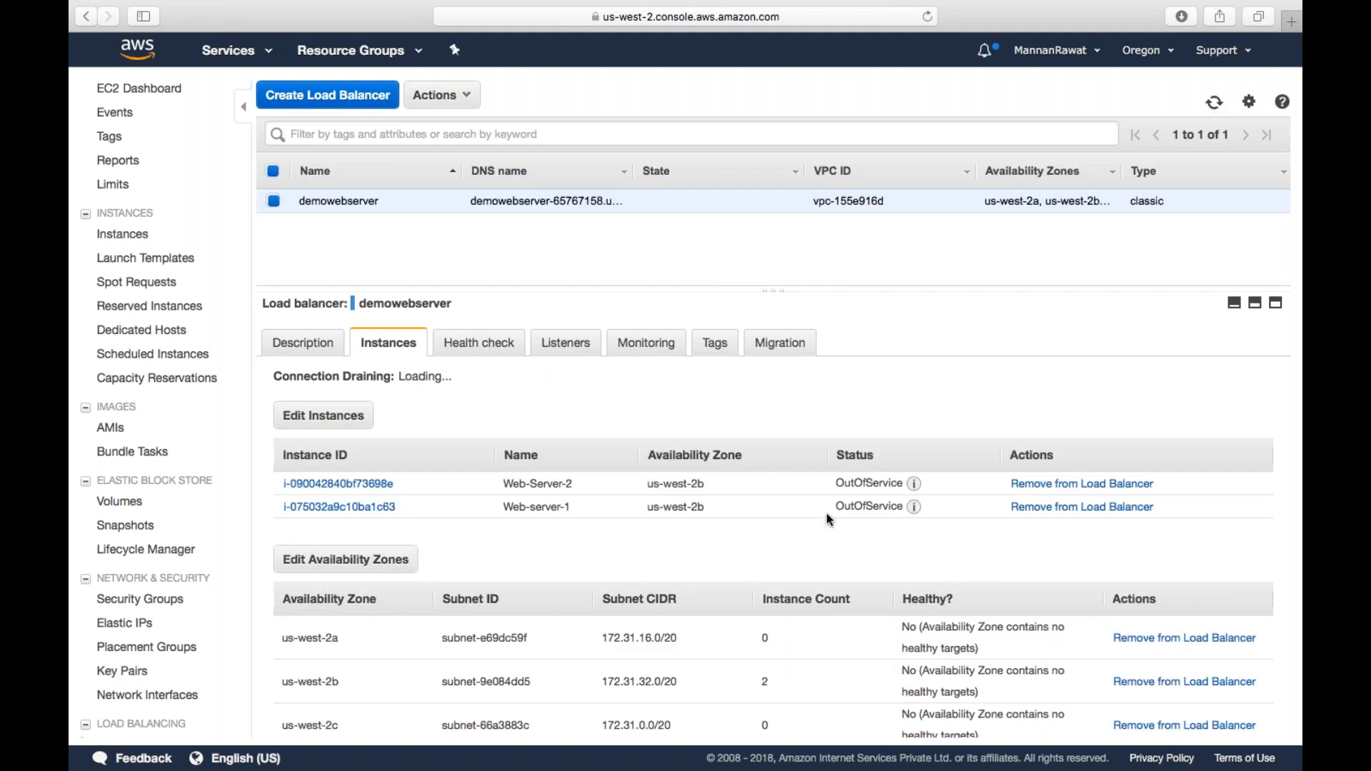
left_click(1217, 101)
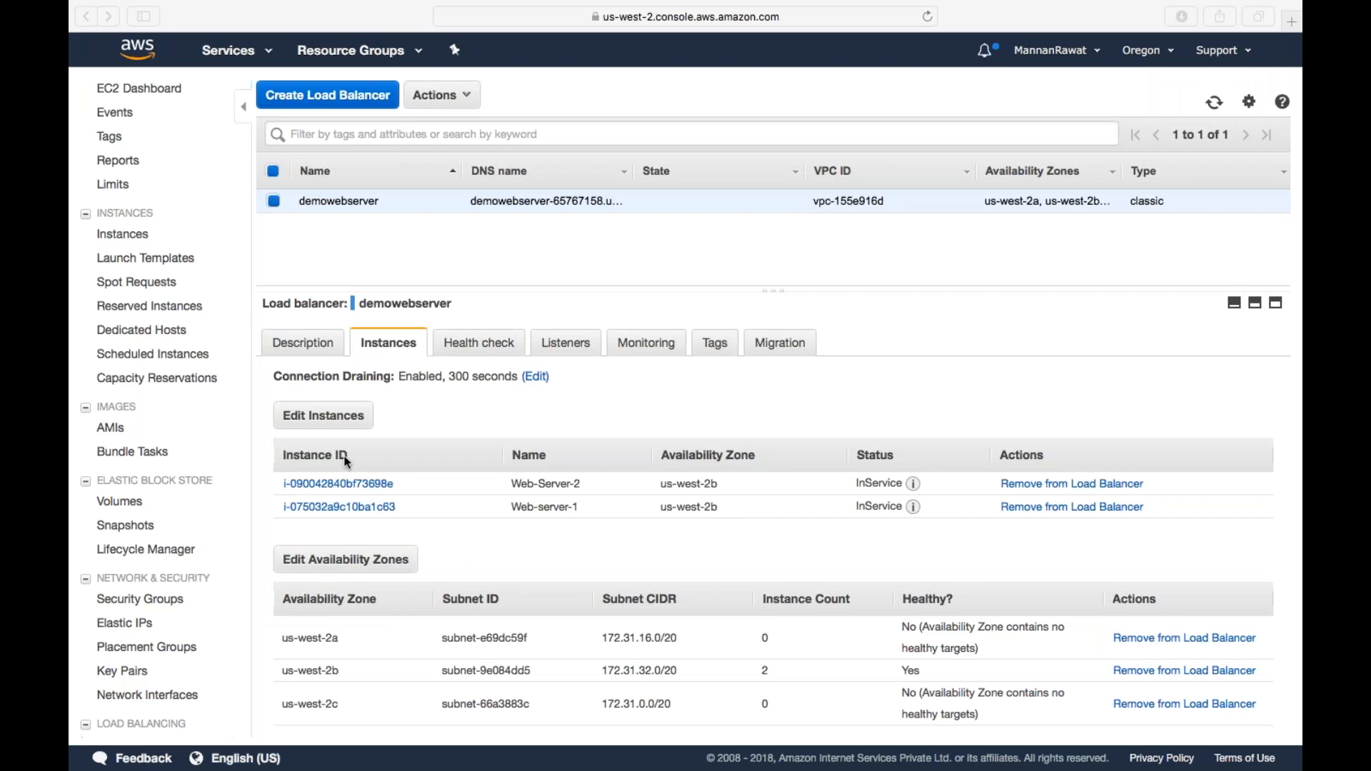
Copy demowebserver's full DNS name from its basic configuration description, without the record type.
left_click(311, 338)
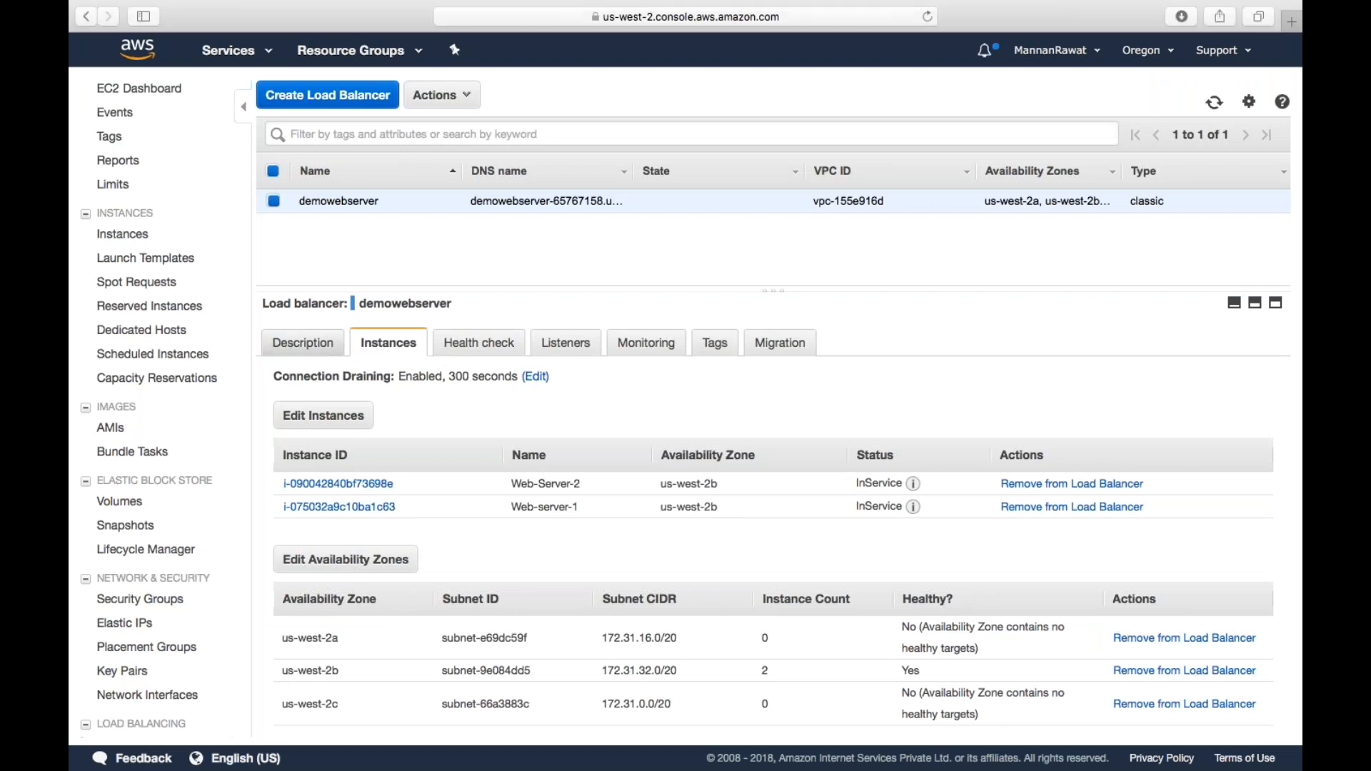
left_click(309, 347)
left_click_drag(453, 439, 576, 455)
key("super+c")
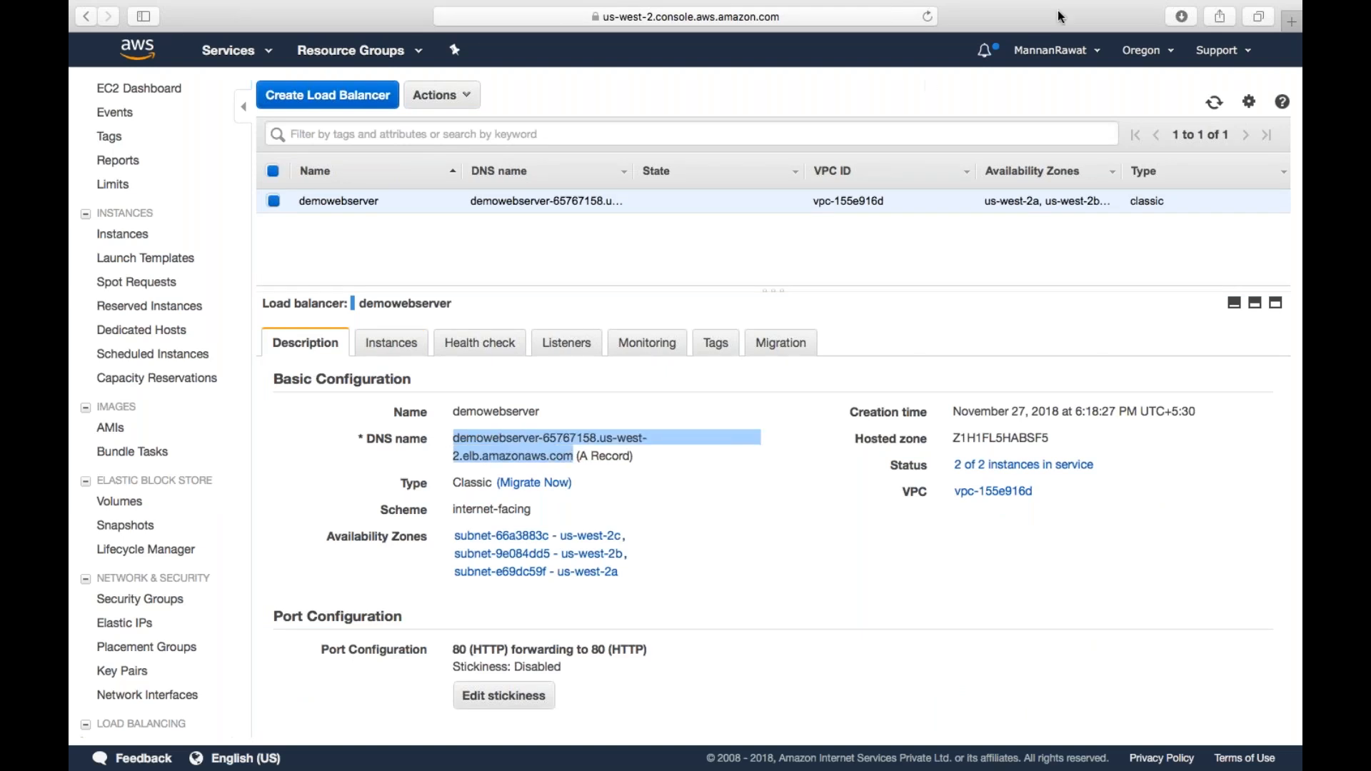
Open the copied load balancer DNS name in a new browser tab and reload the page to check that both web servers respond.
left_click(1294, 25)
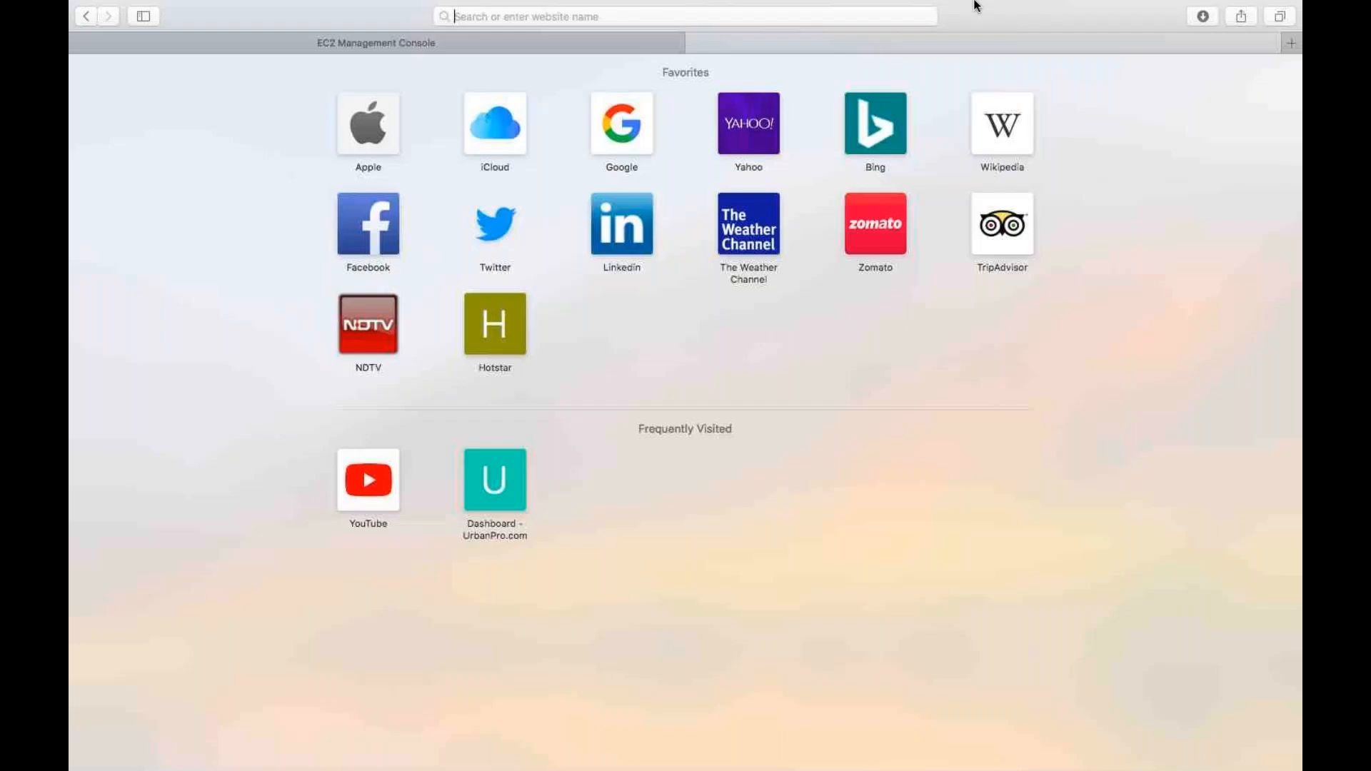
key("super+v")
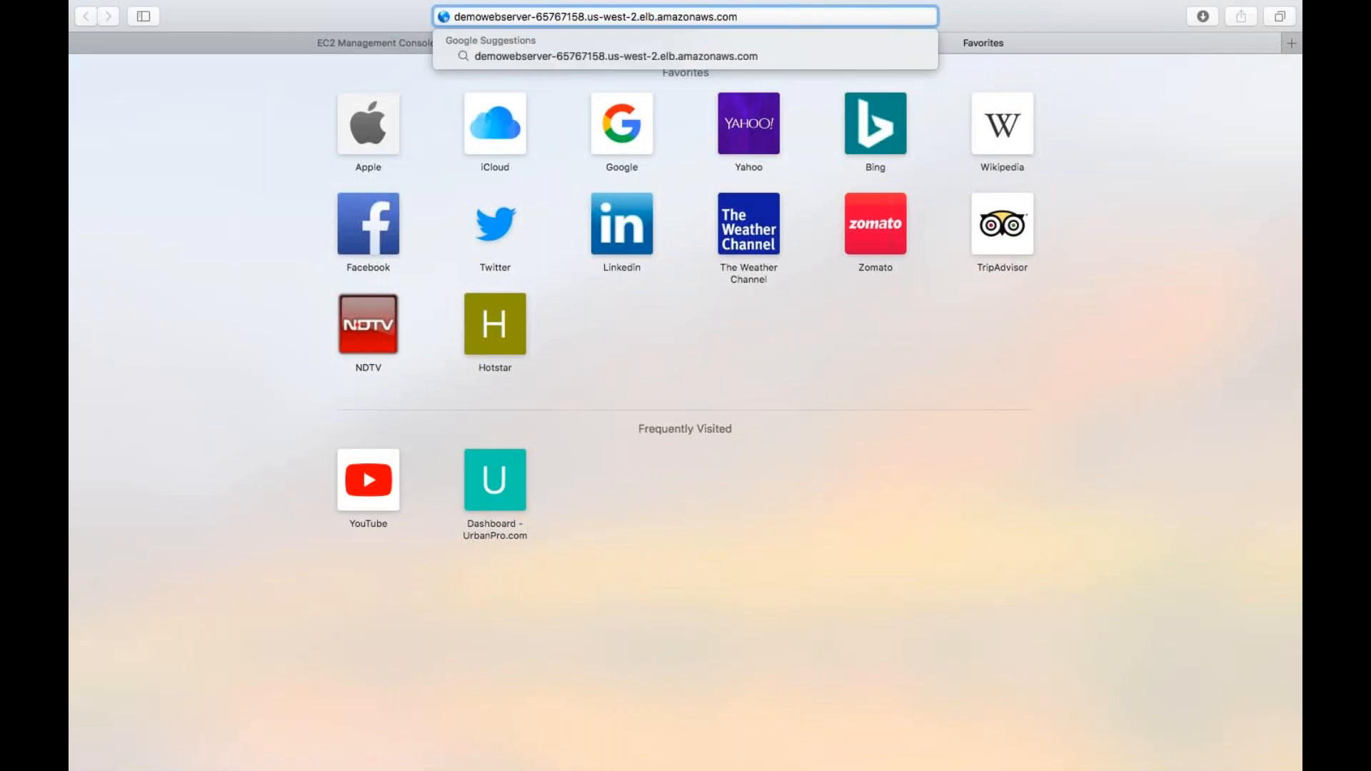
key("Return")
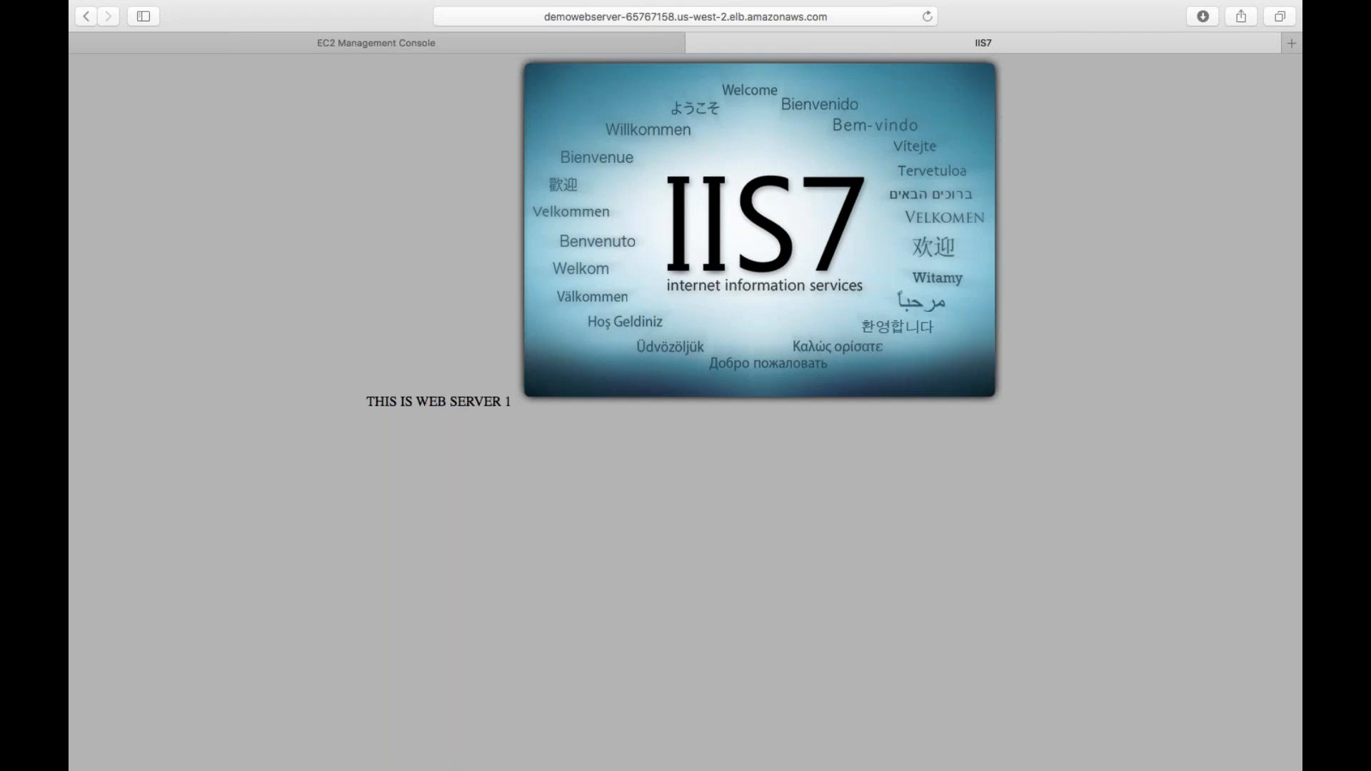
mouse_move(912, 6)
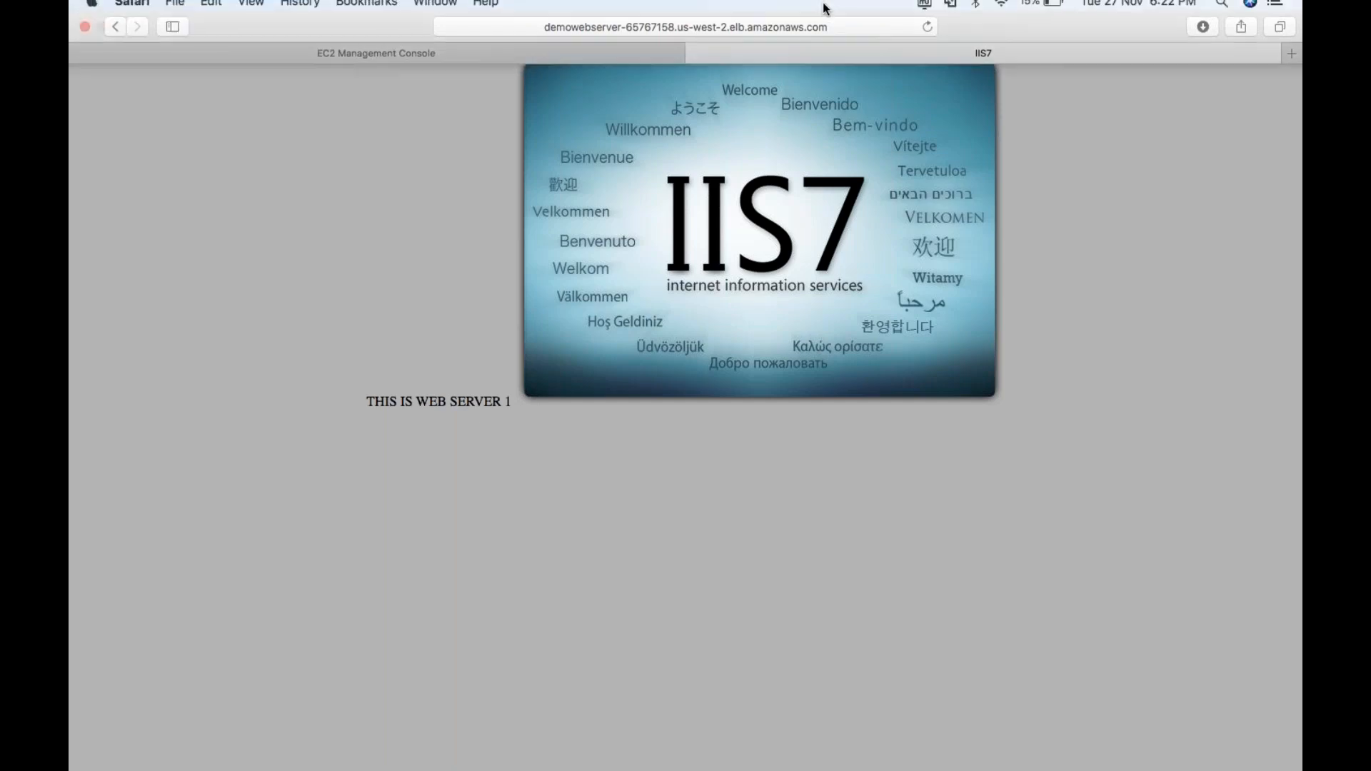
left_click(928, 37)
left_click(928, 37)
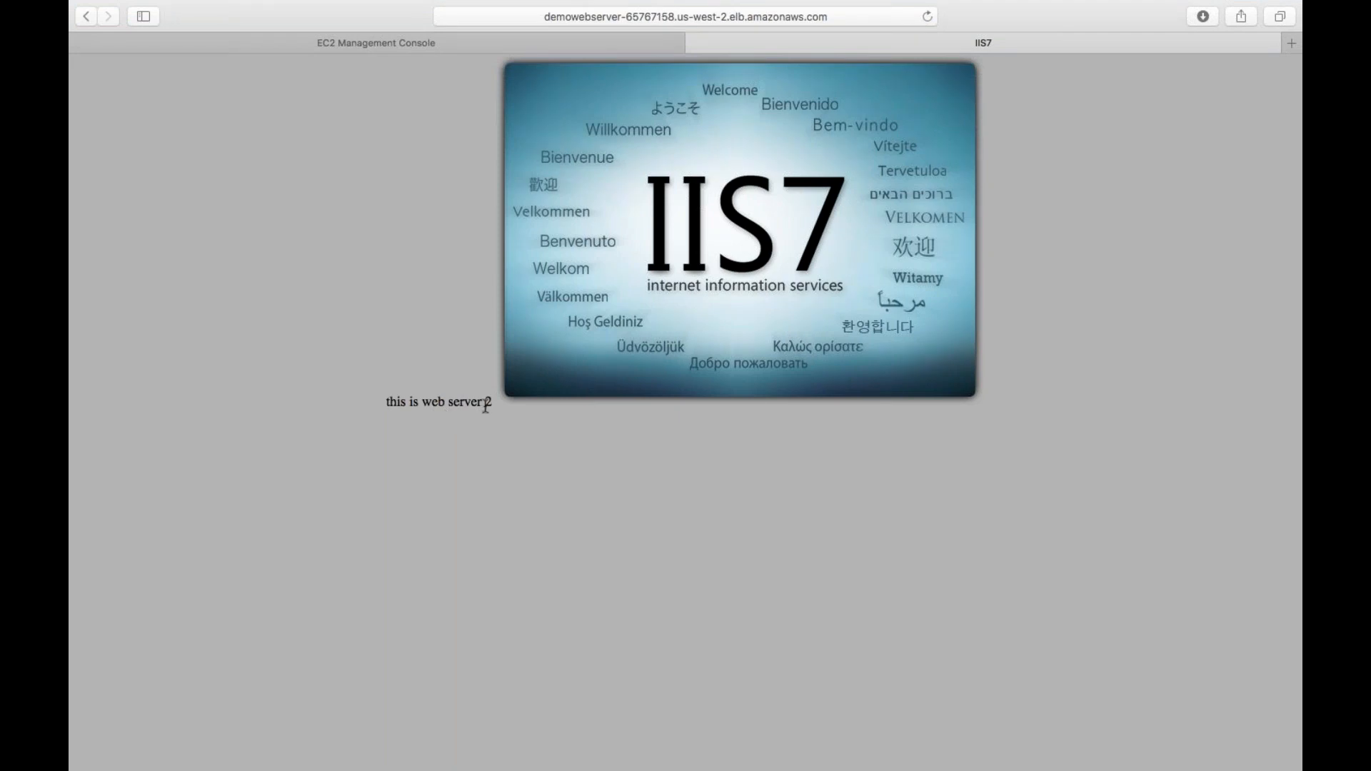
key("ctrl+Right")
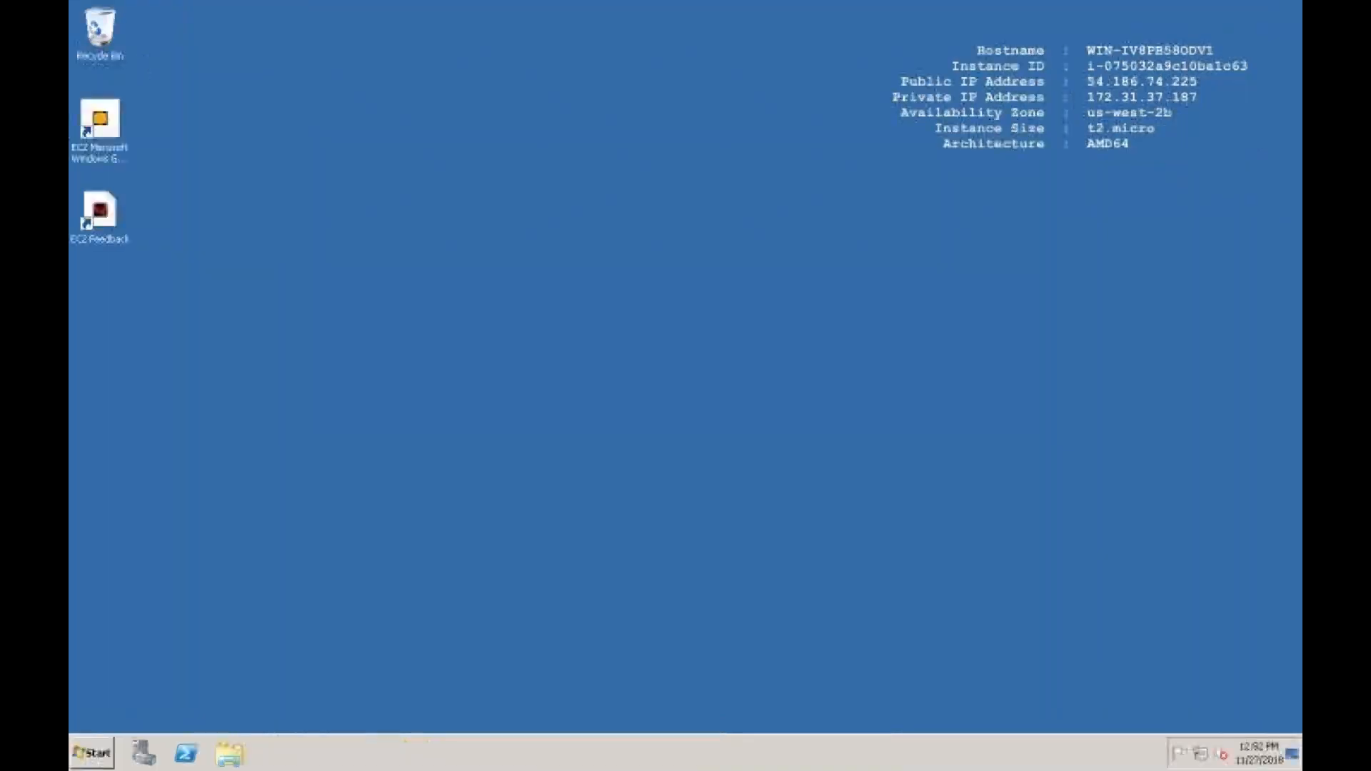
key("ctrl+Right")
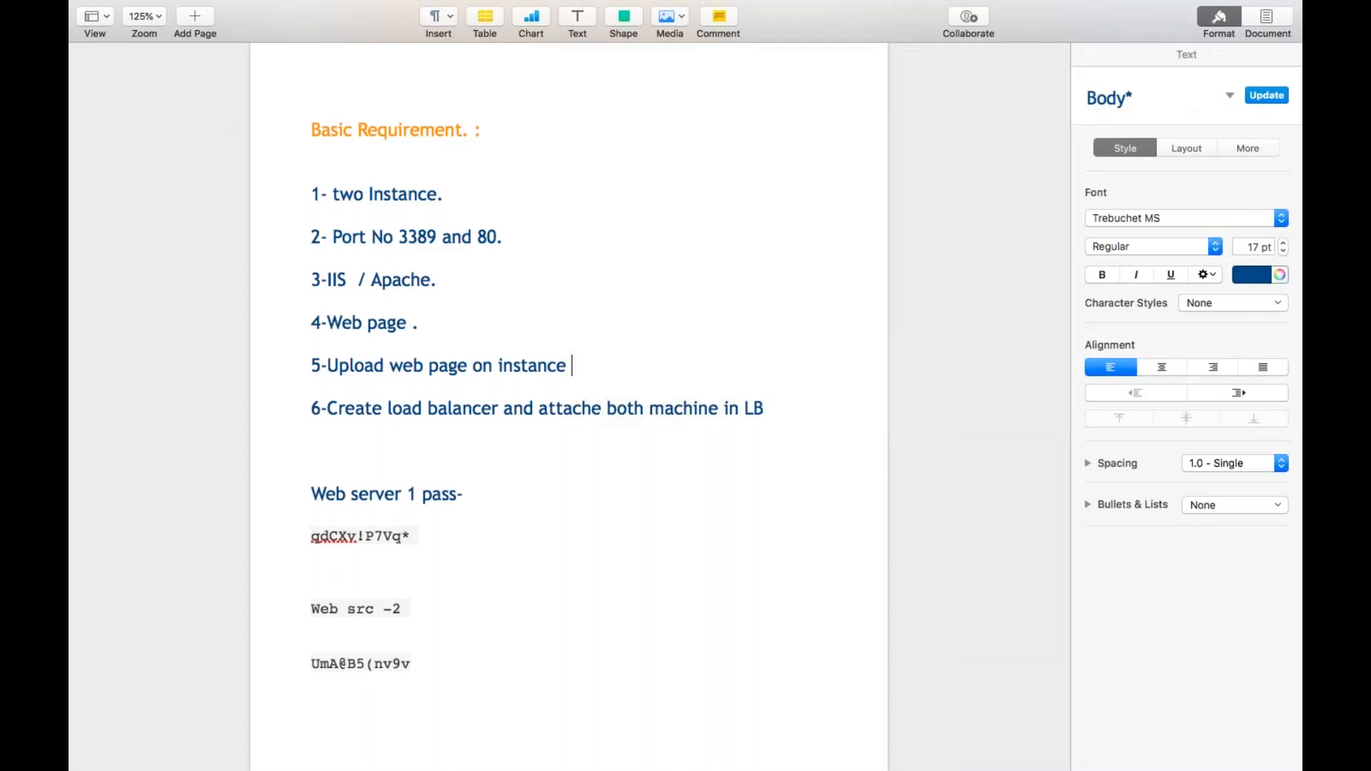
key("ctrl+Left")
key("ctrl+Left")
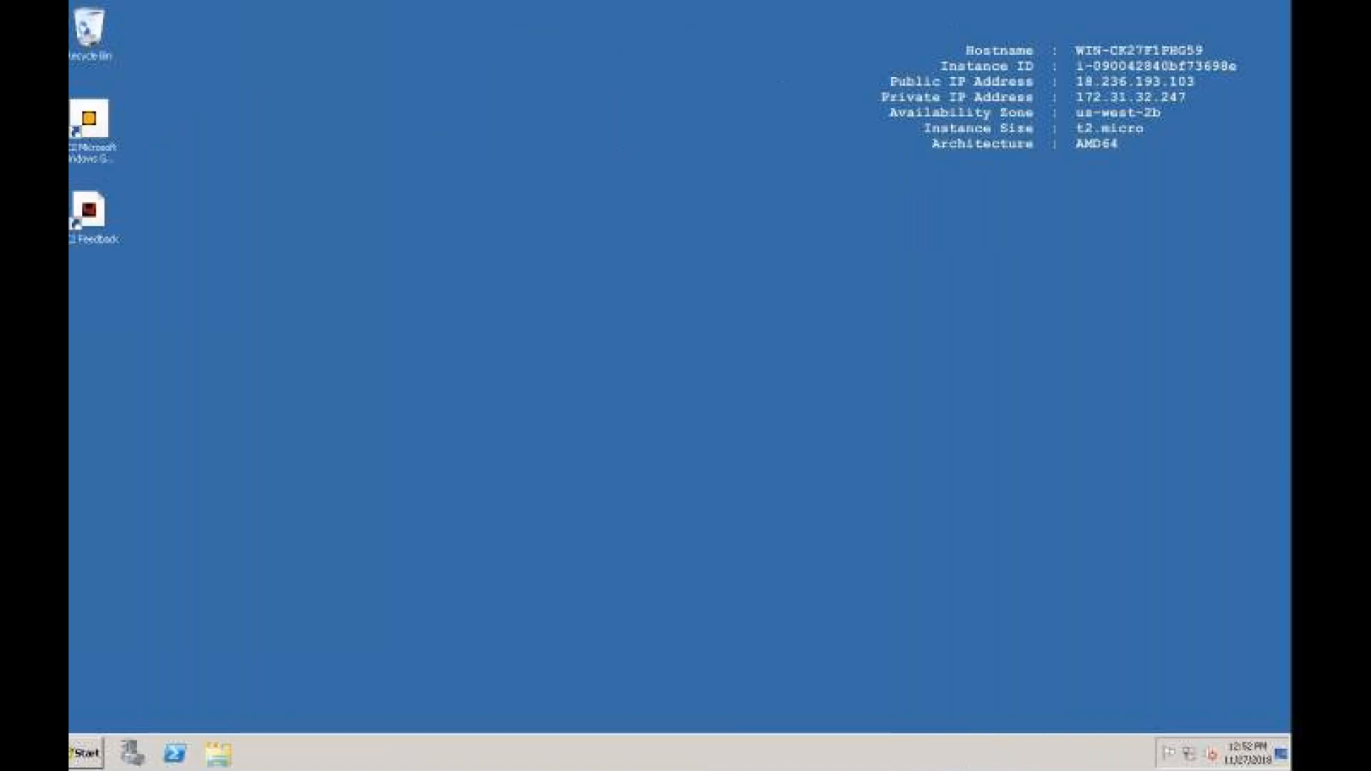
key("ctrl+Left")
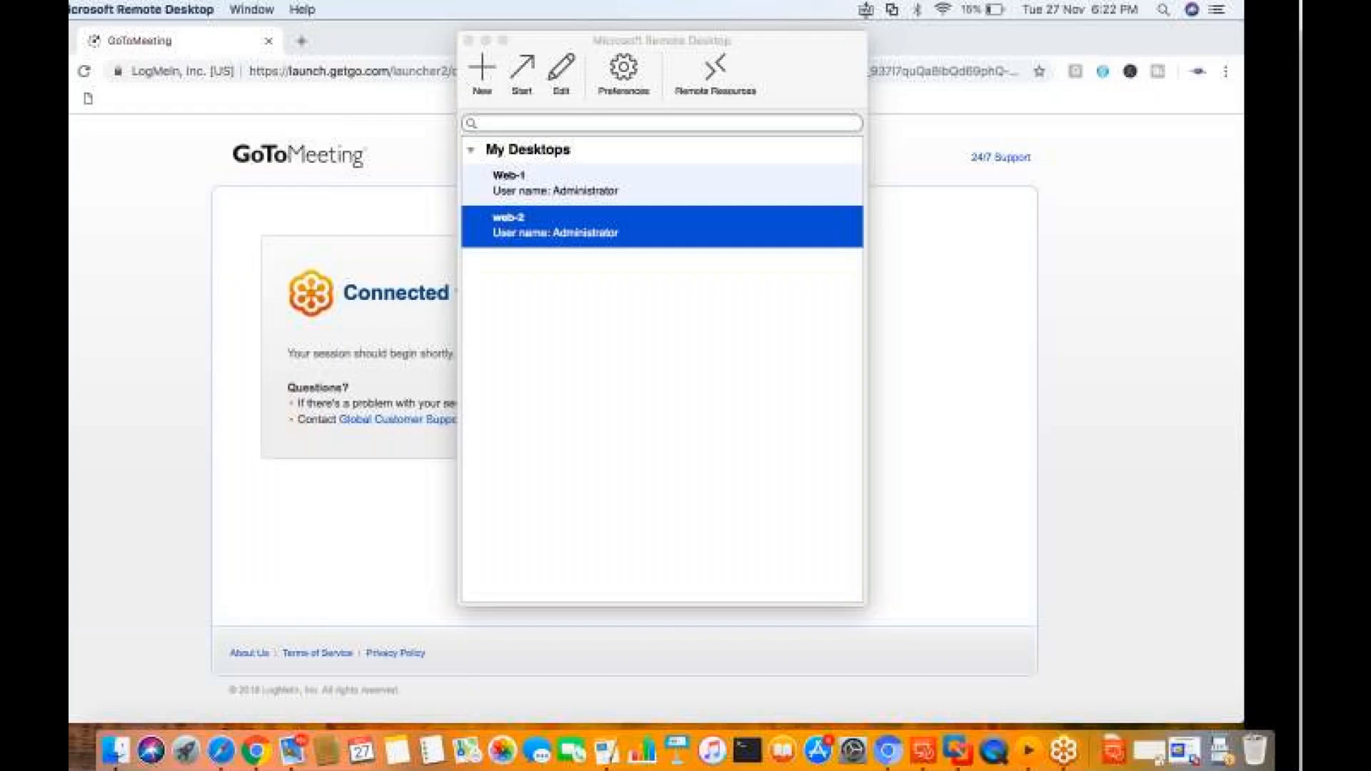
key("ctrl+Right")
key("ctrl+Left")
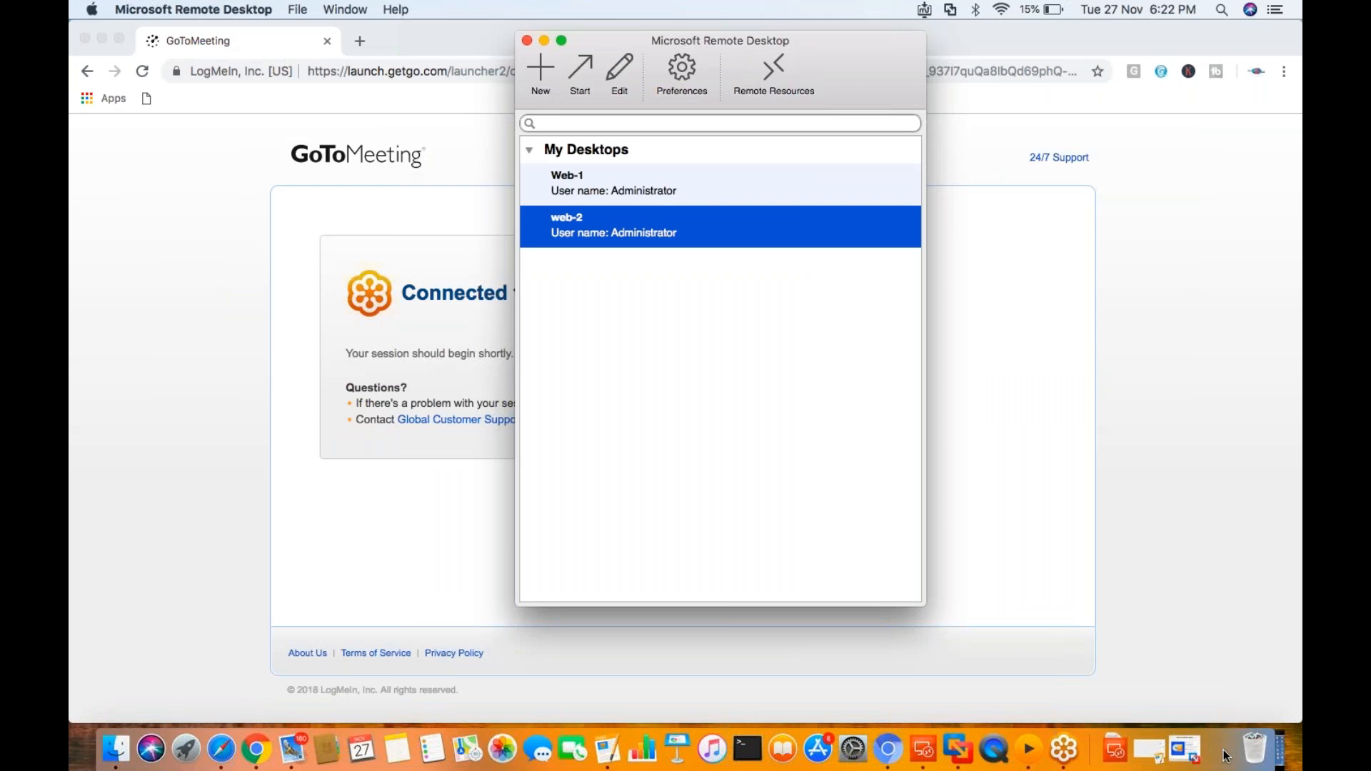
left_click(1146, 30)
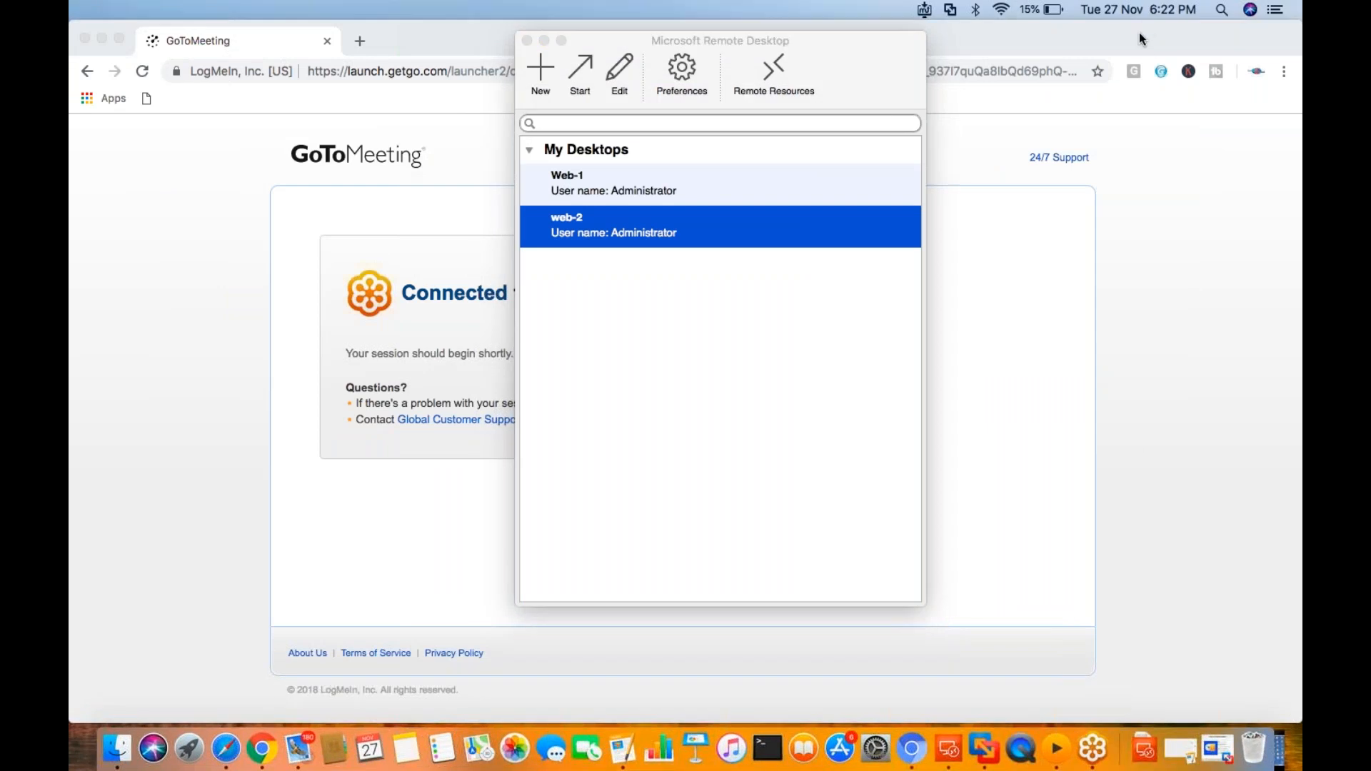